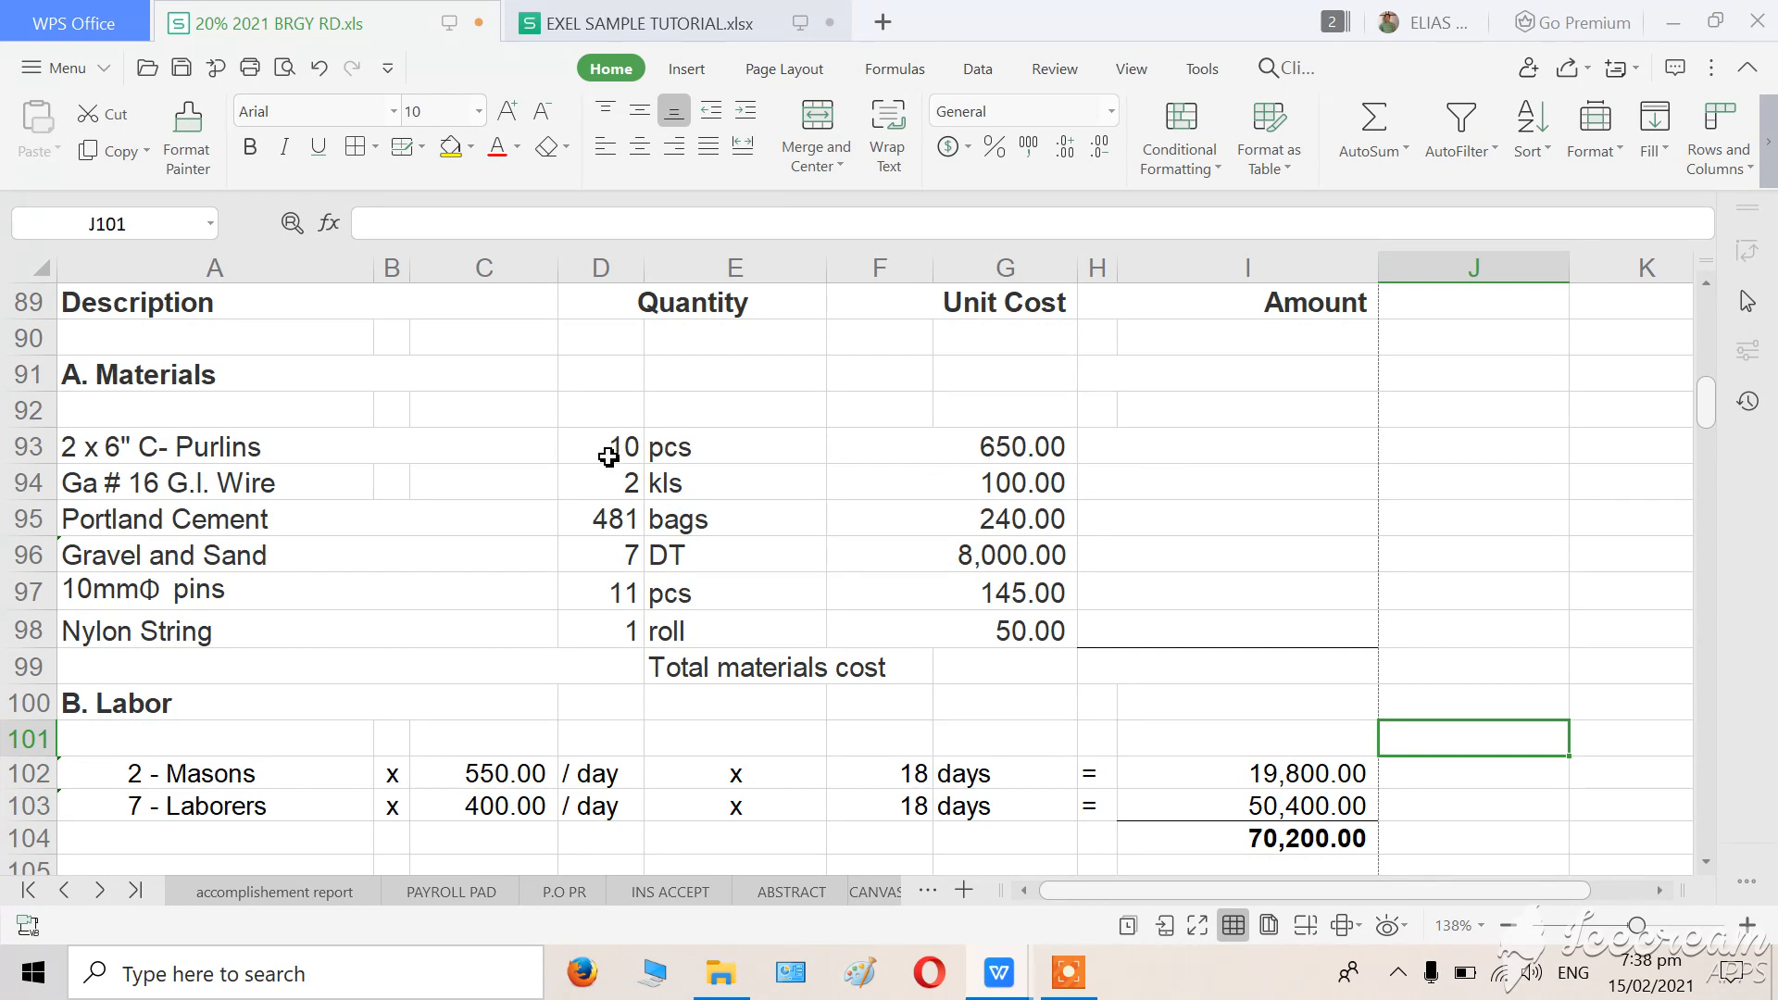
Calculate the C-Purlins amount in H93 by multiplying its unit cost by its quantity with the formula =F93*D93.
click(1200, 454)
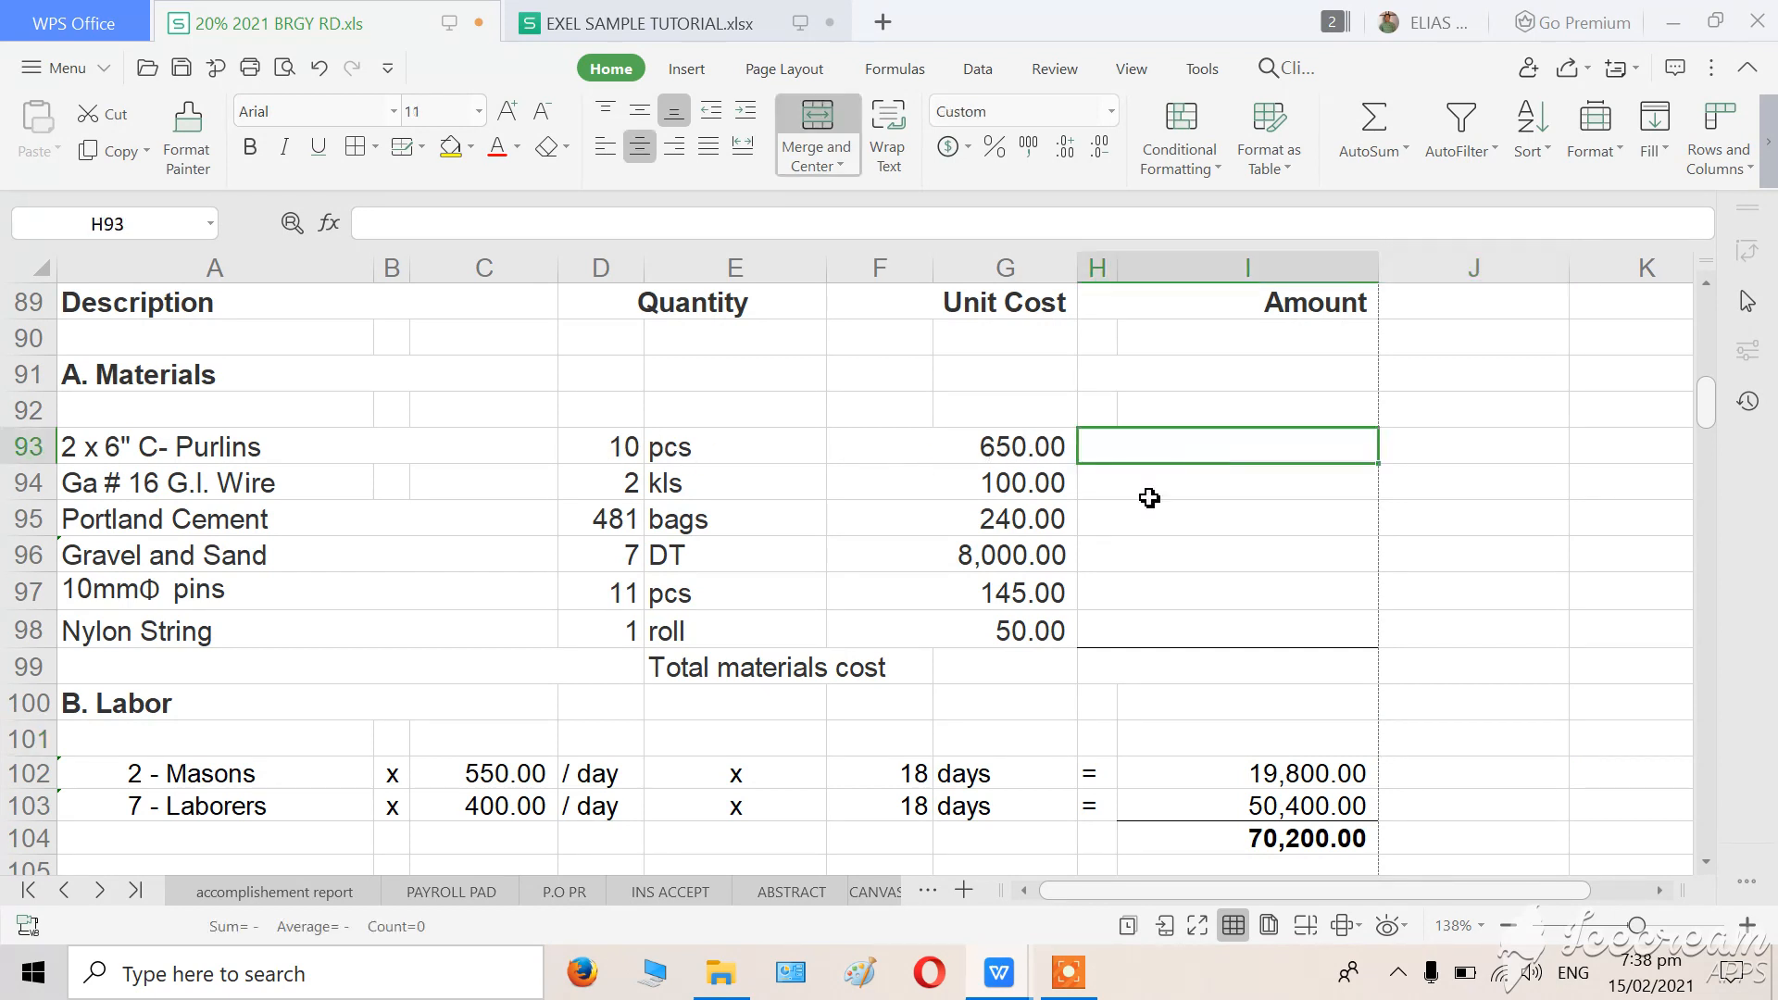
text(=)
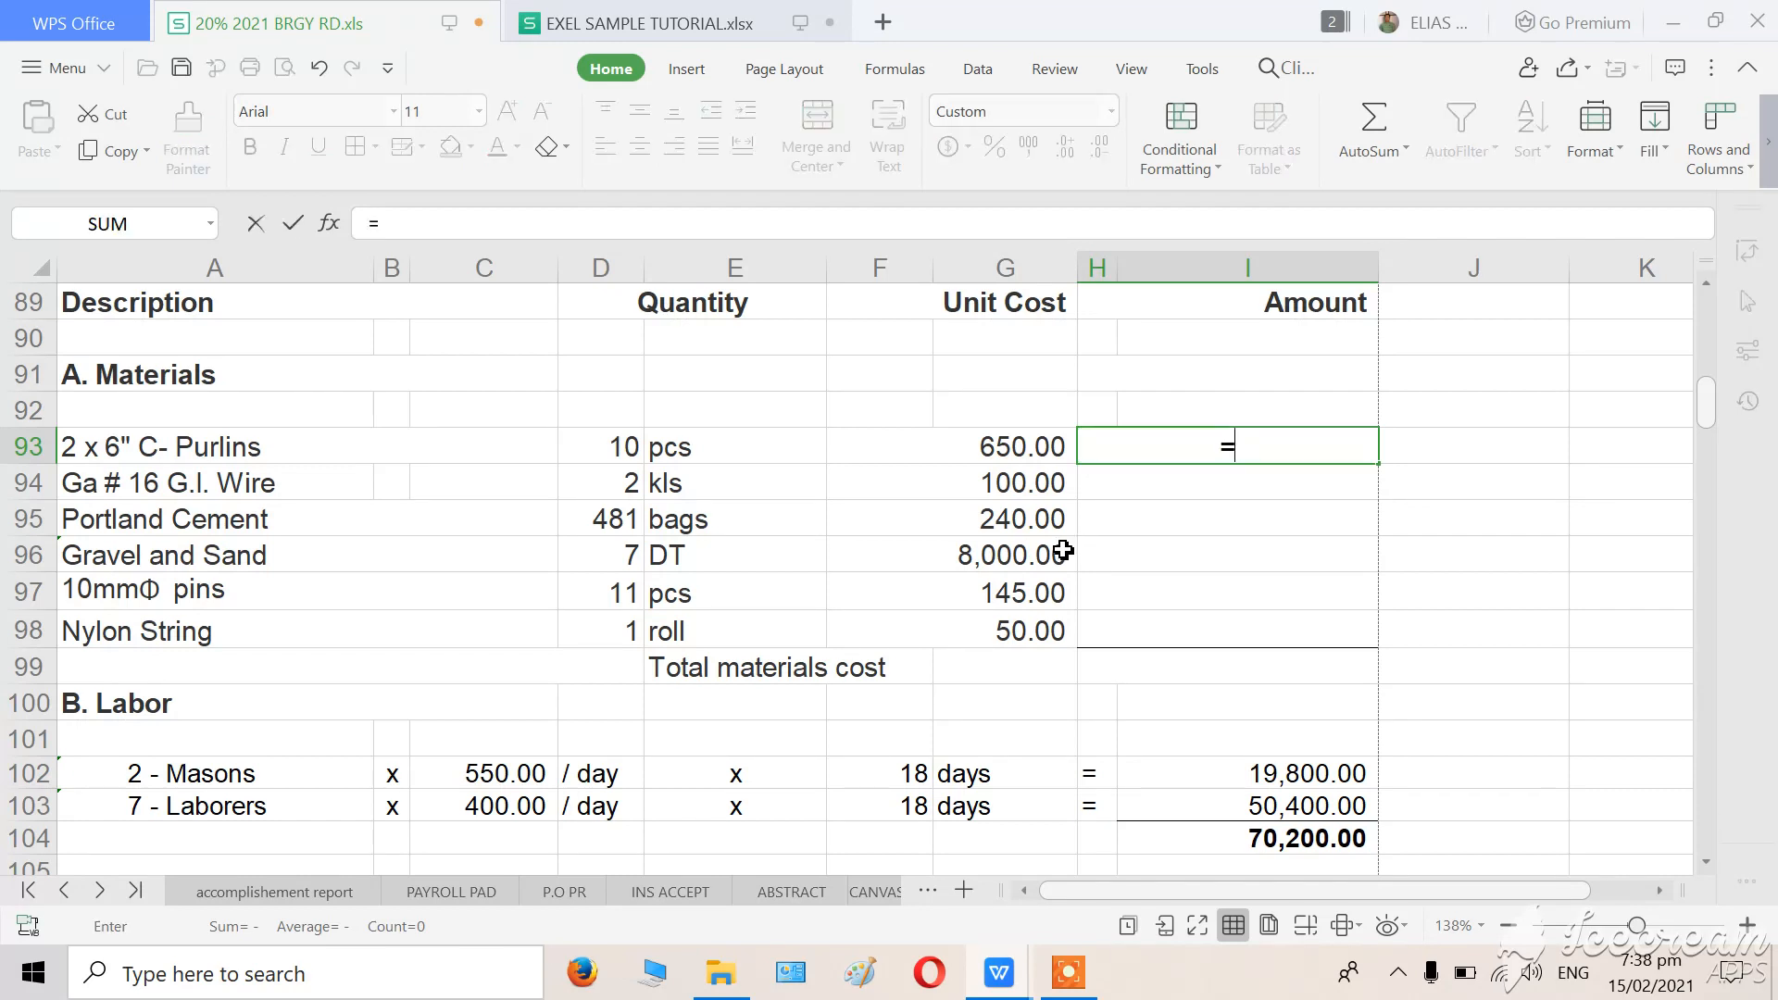
click(980, 448)
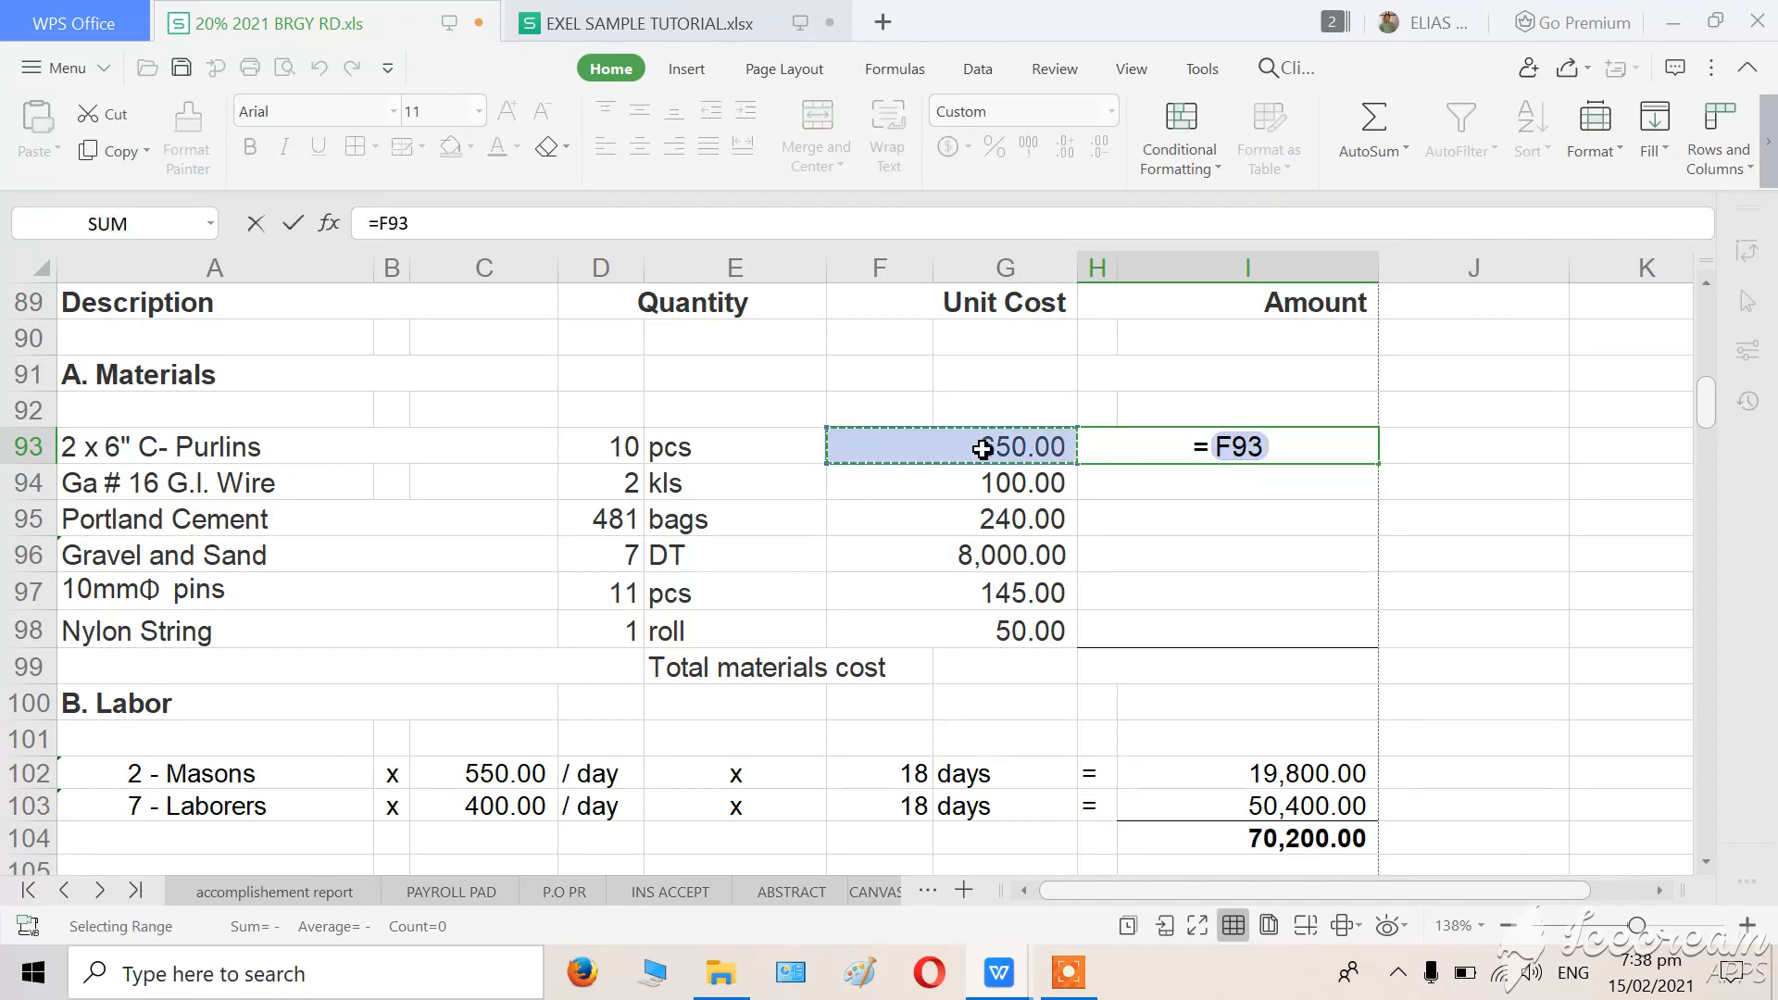
text(*)
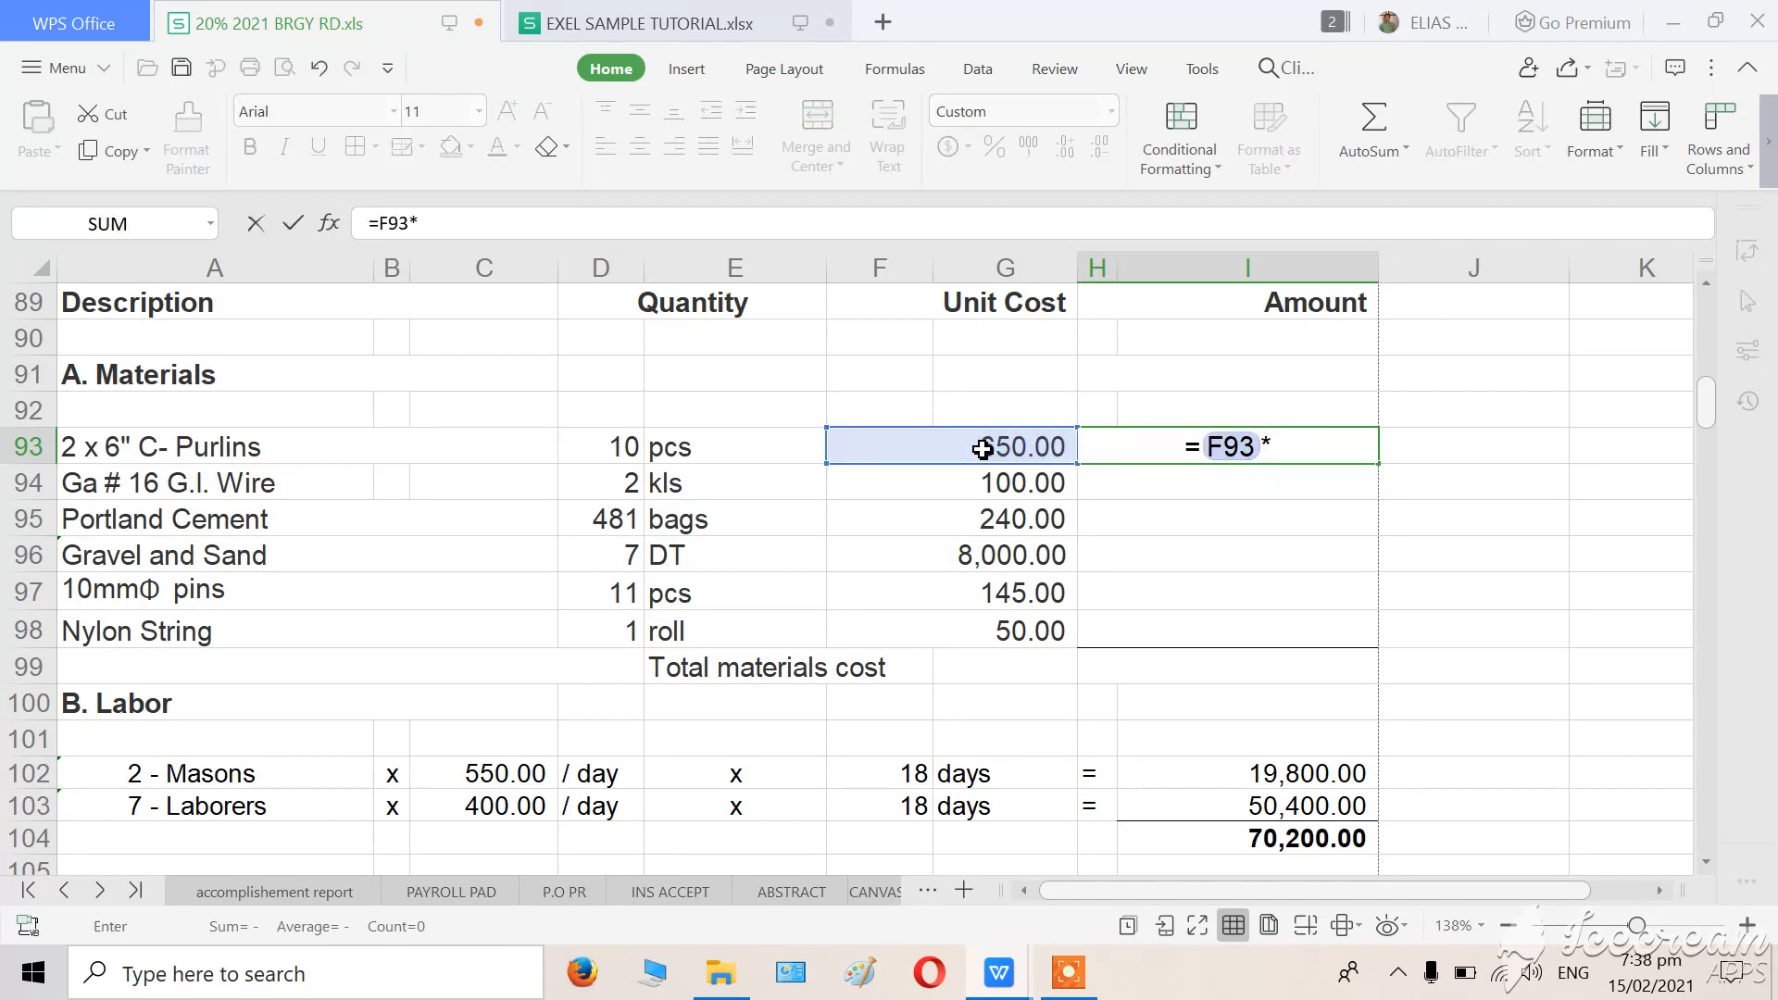
click(615, 437)
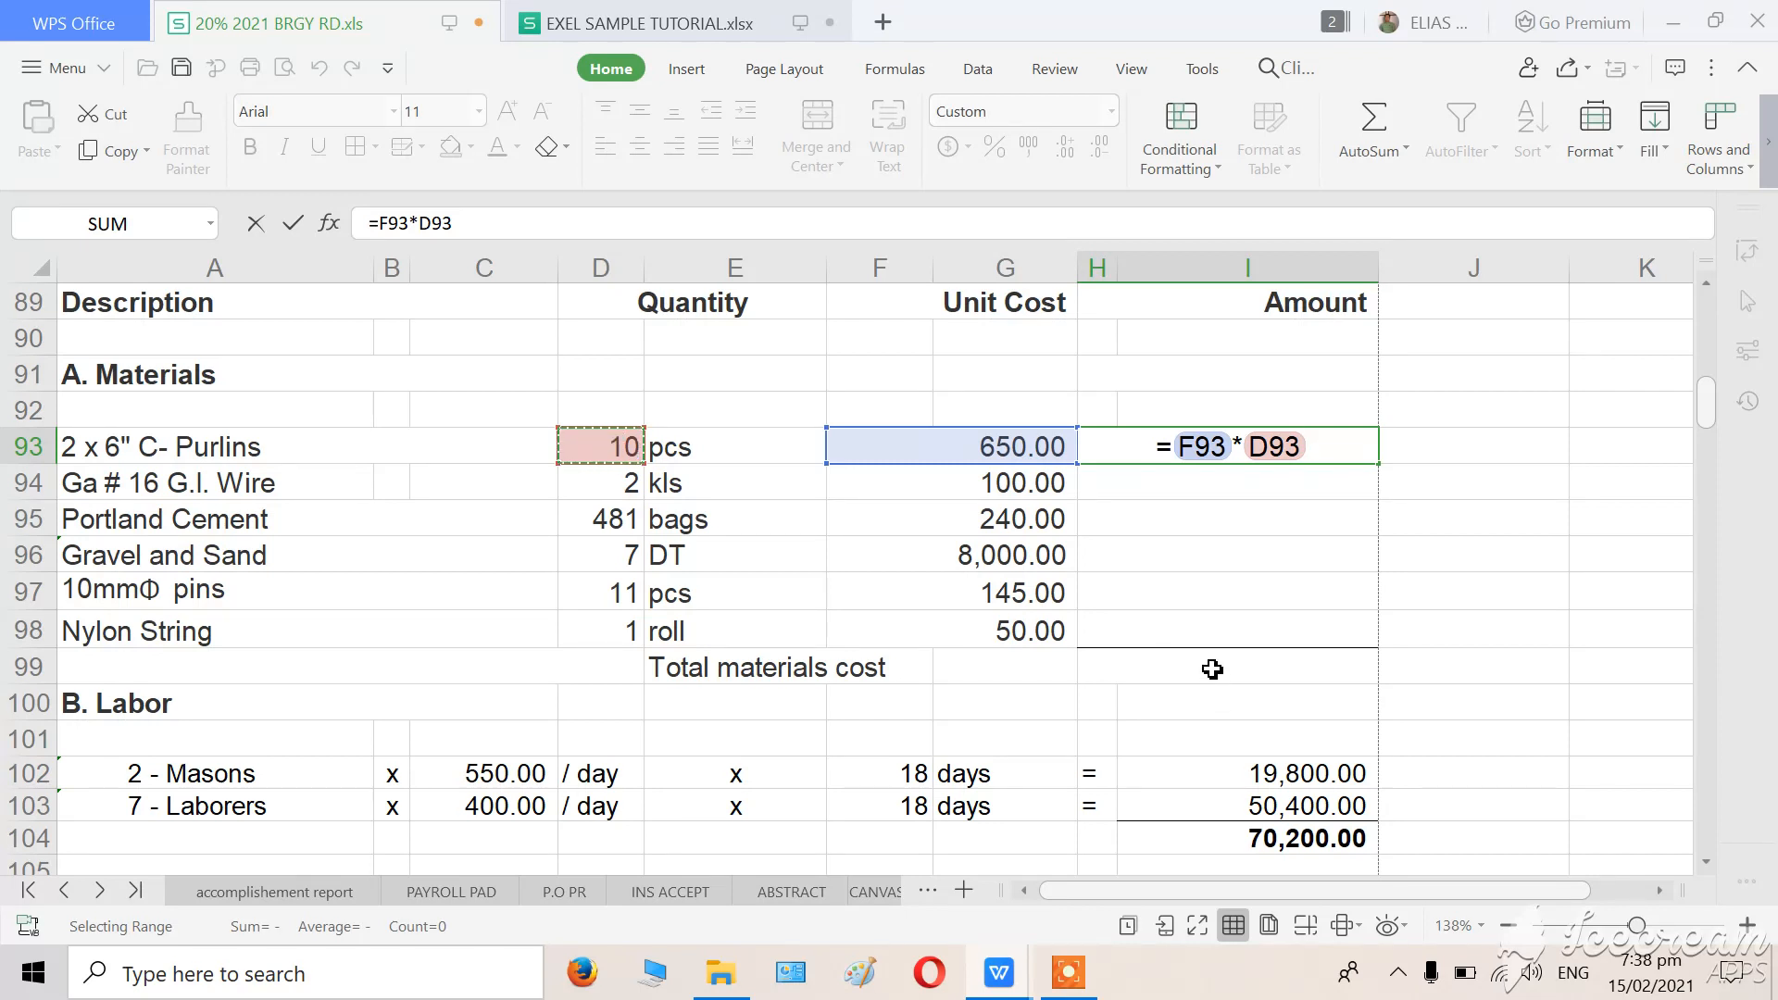
key(Return)
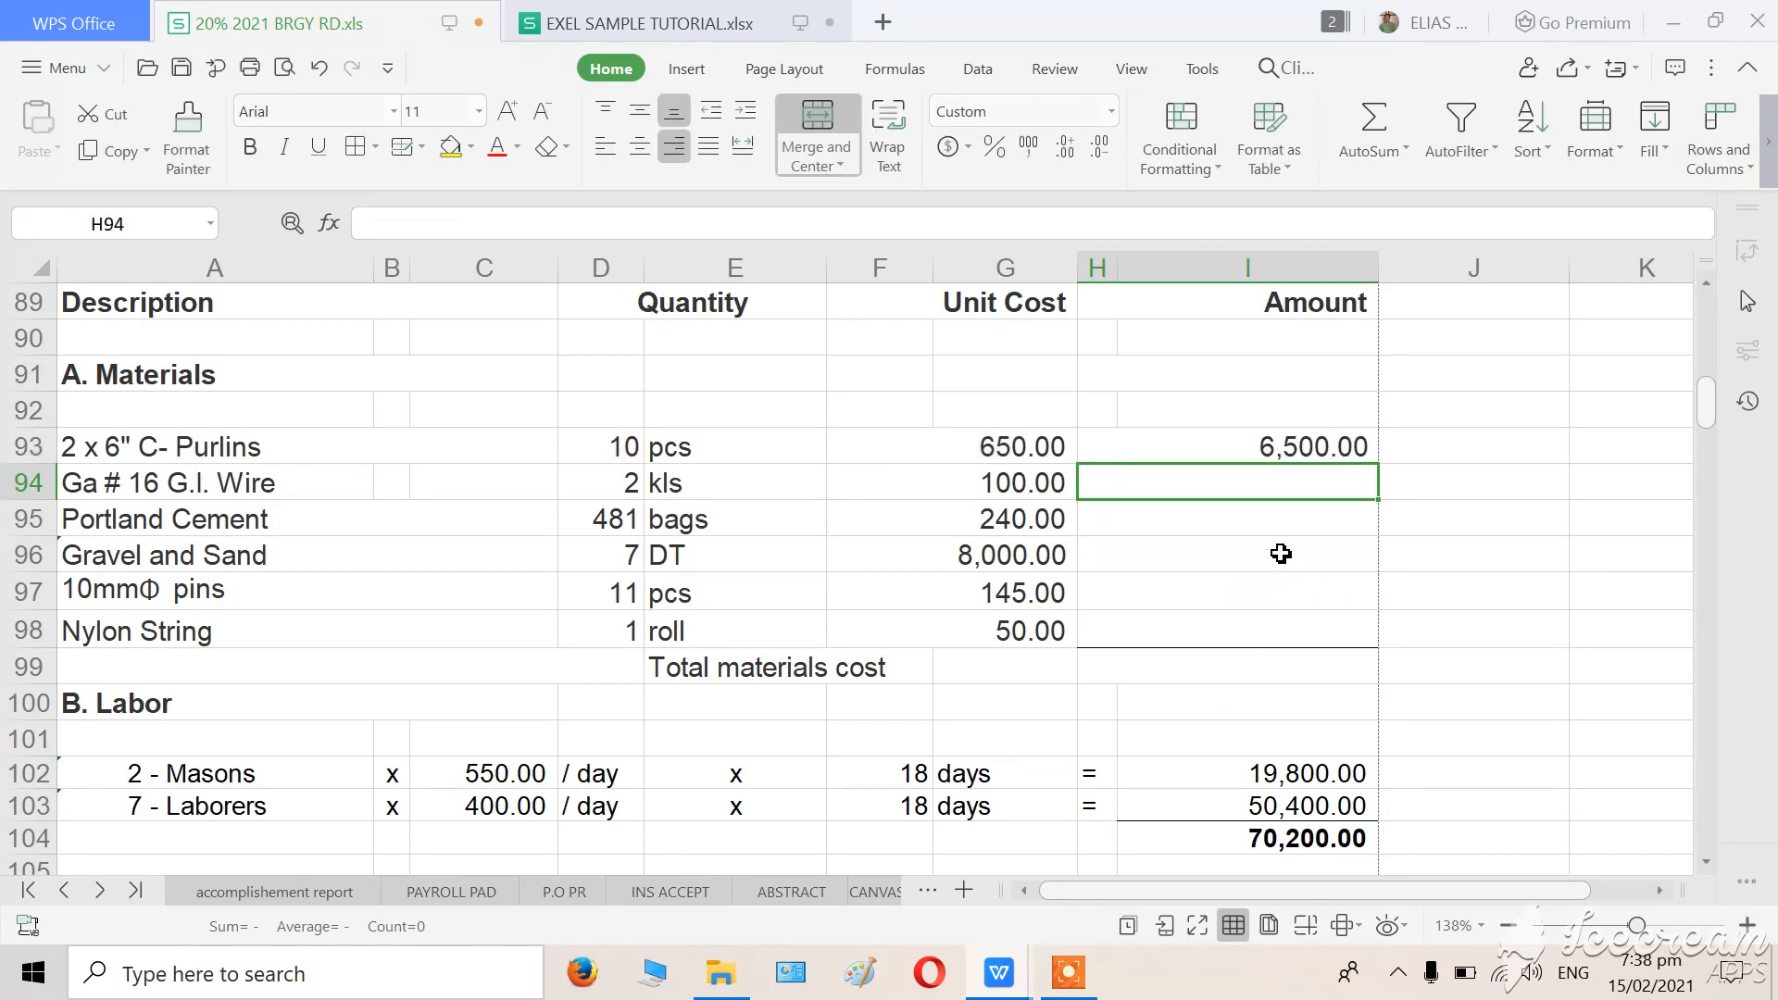
click(706, 445)
click(608, 448)
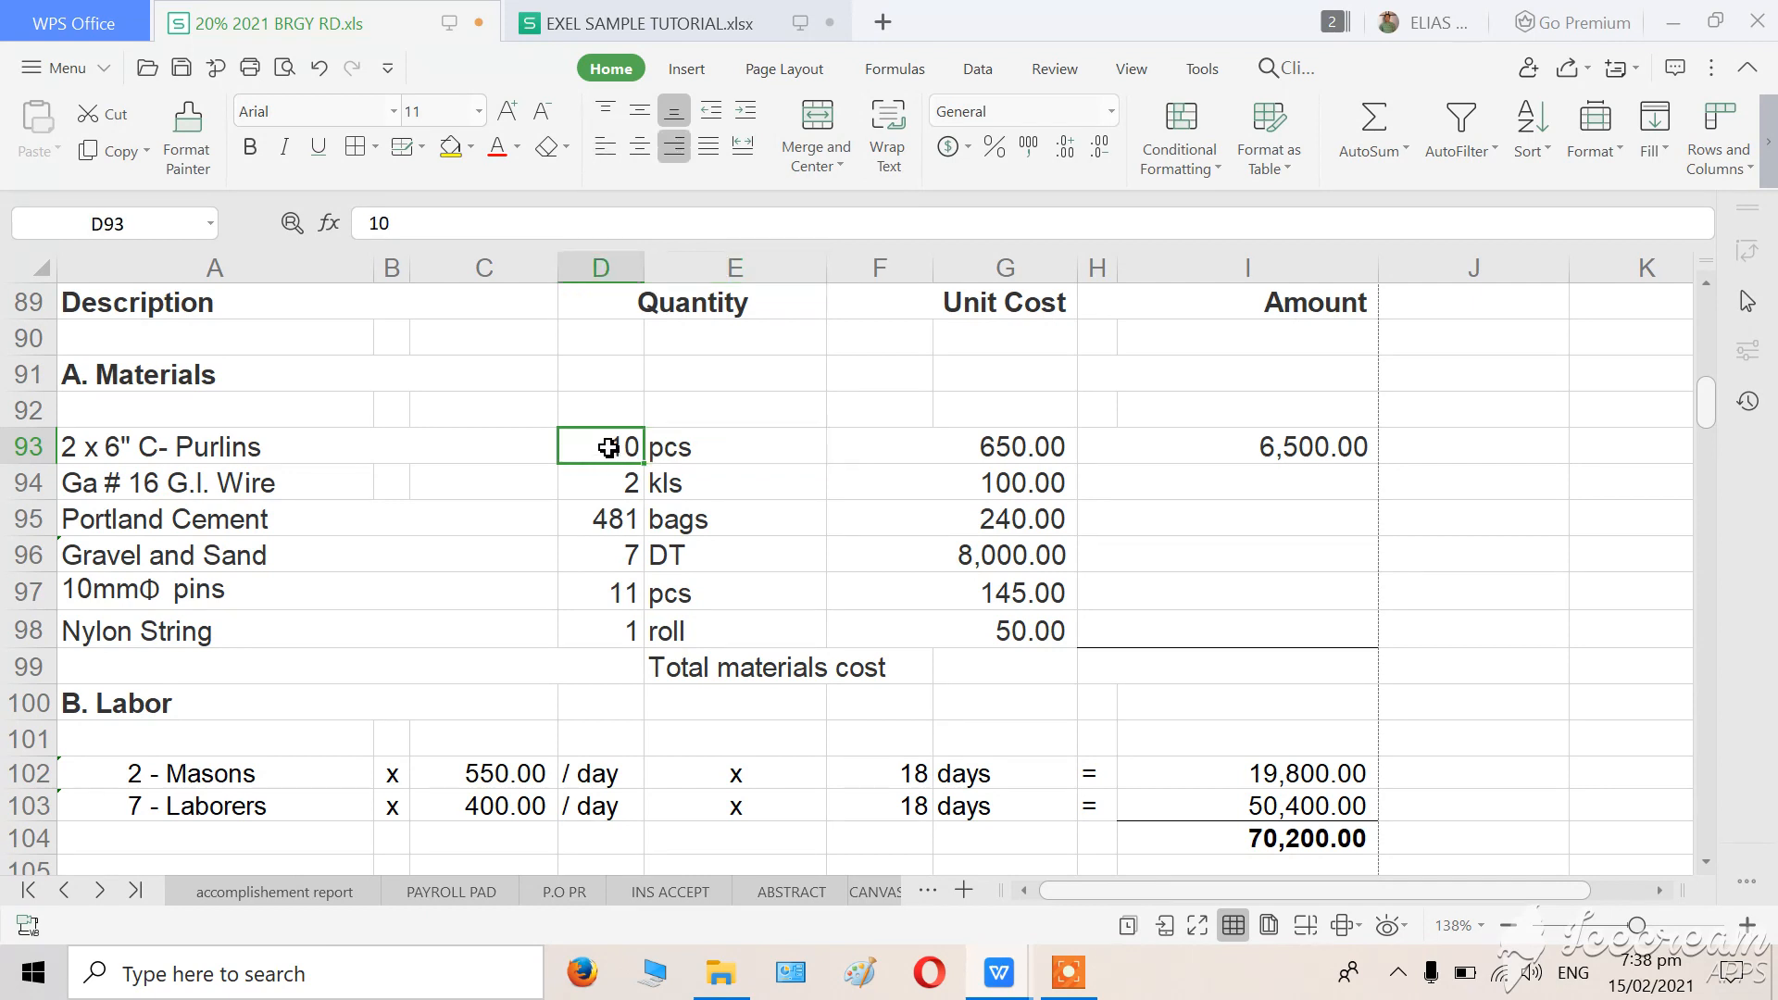
click(736, 448)
click(615, 448)
click(695, 450)
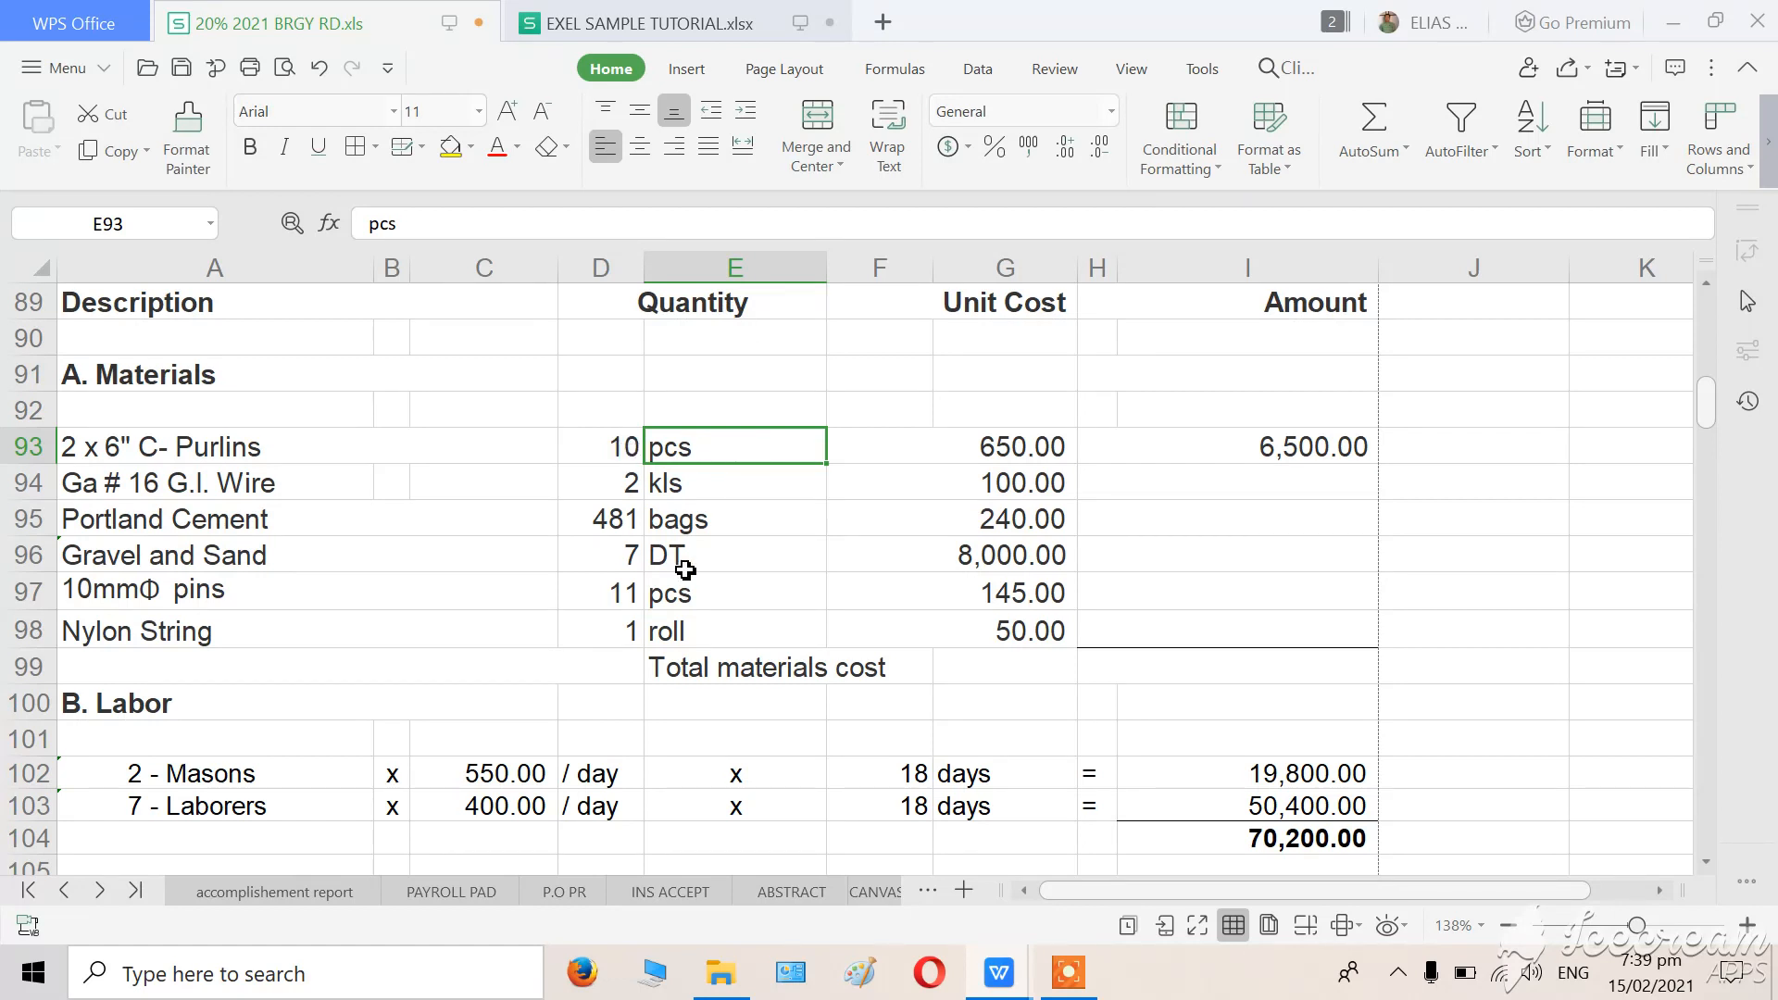
click(686, 566)
Delete the unit text "pcs" from E93 in the C-Purlins row.
click(695, 451)
key(Delete)
key(Down)
key(Down)
key(Down)
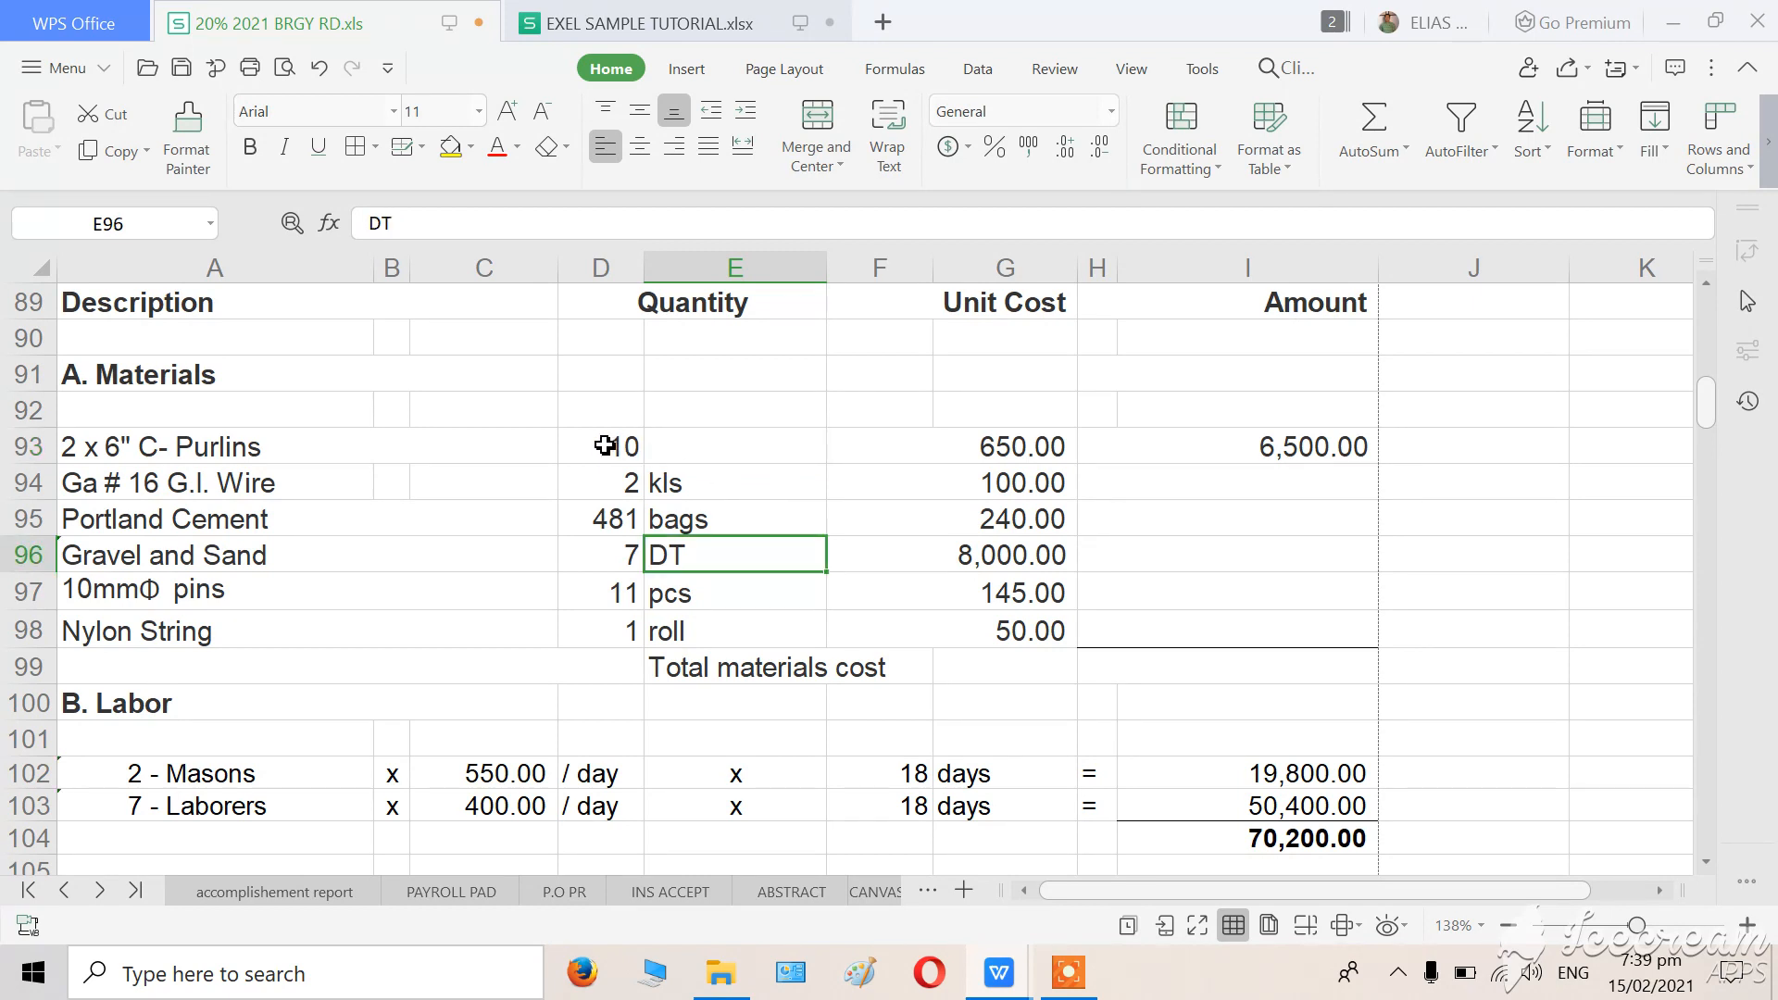
Clear the C-Purlins quantity in D93, and merge and center D93 with E93.
drag(603, 445, 747, 445)
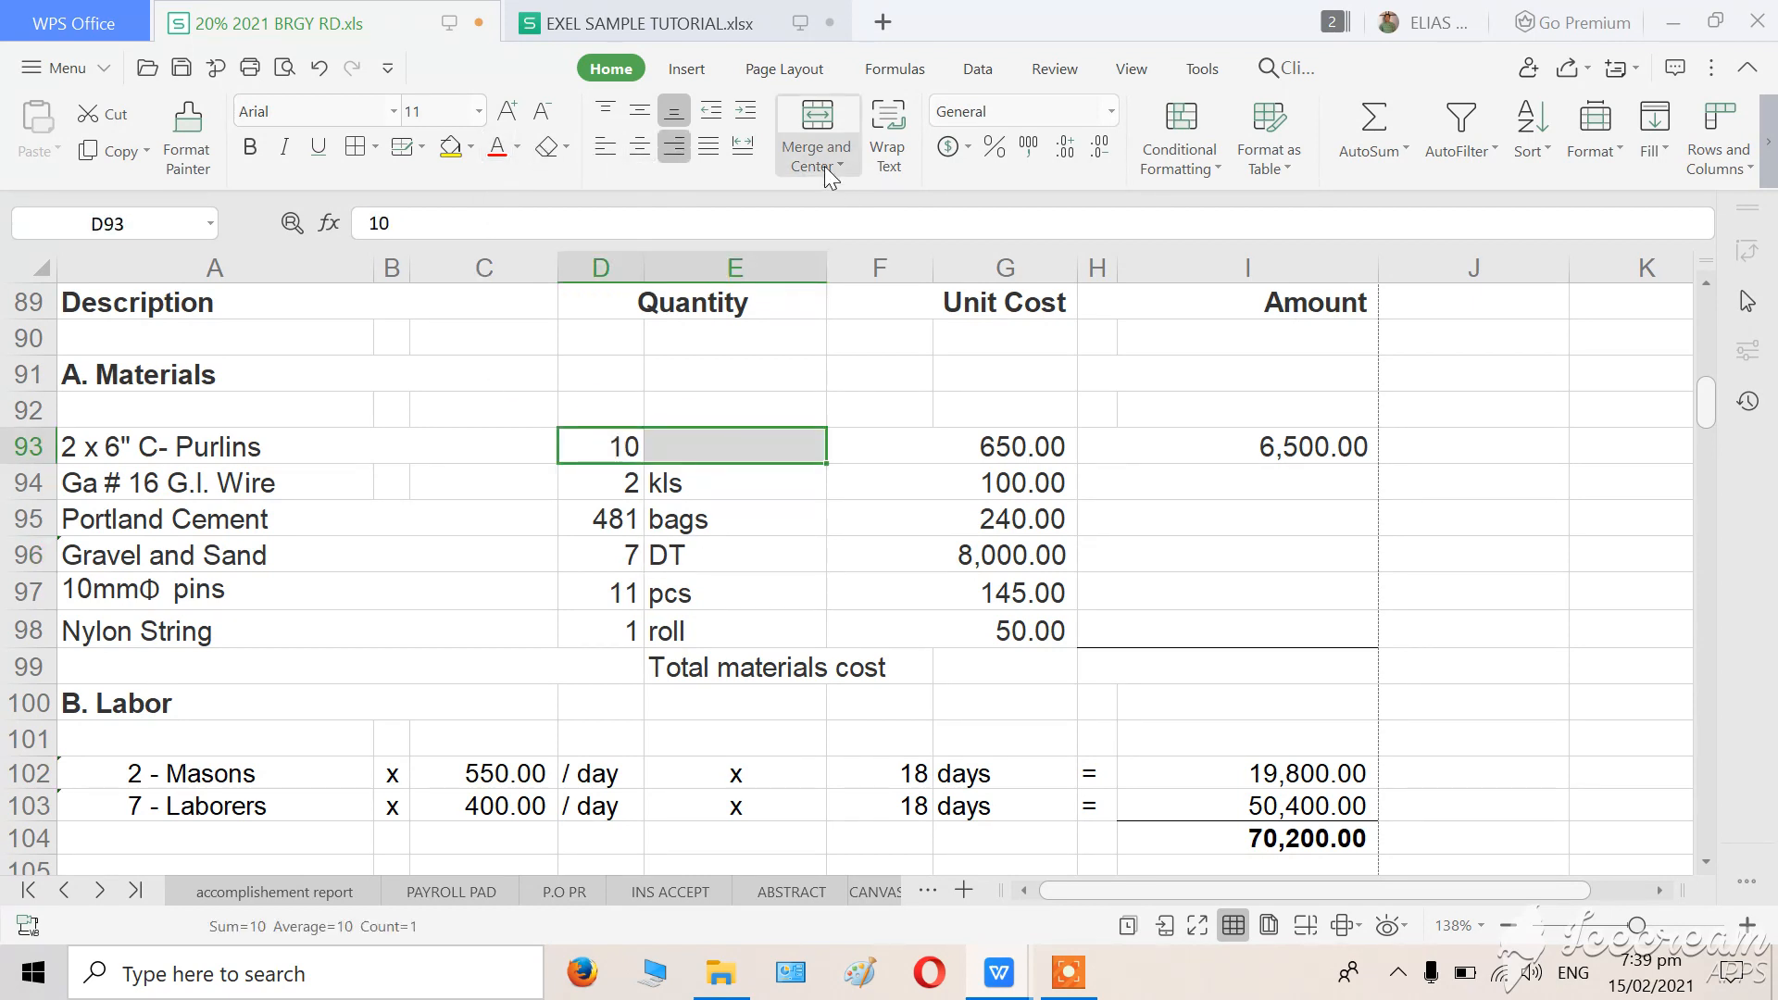
click(815, 137)
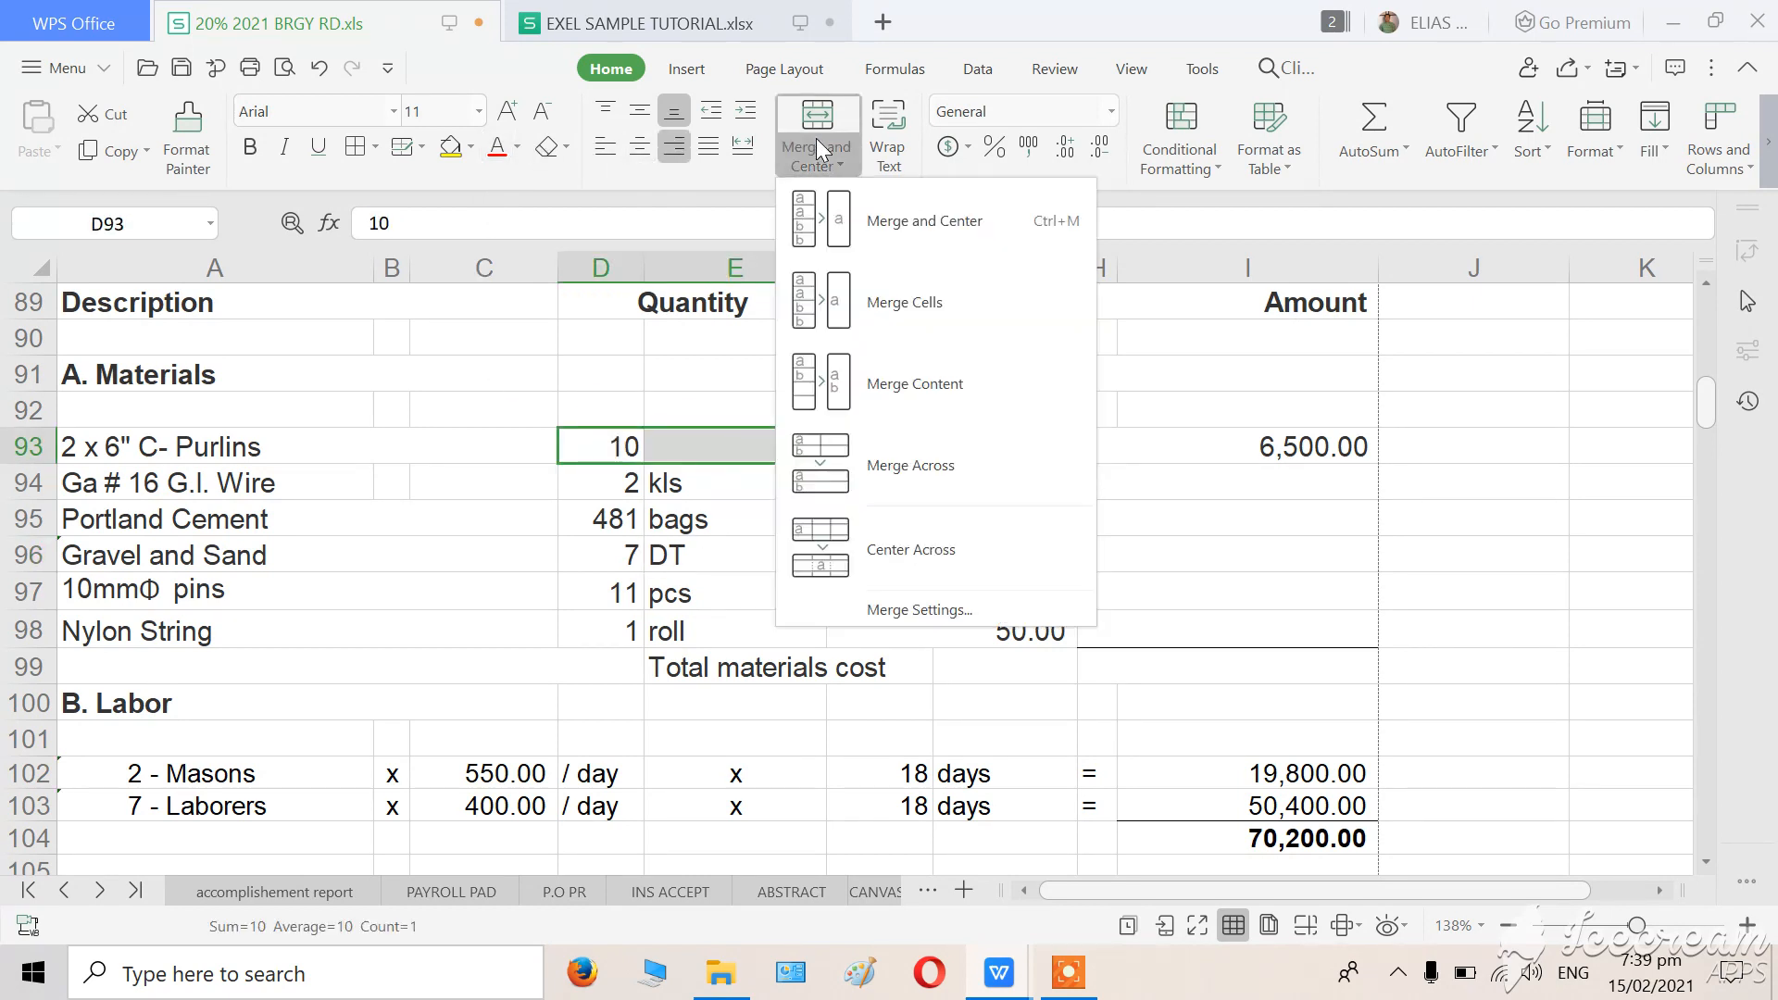
click(1299, 543)
click(602, 443)
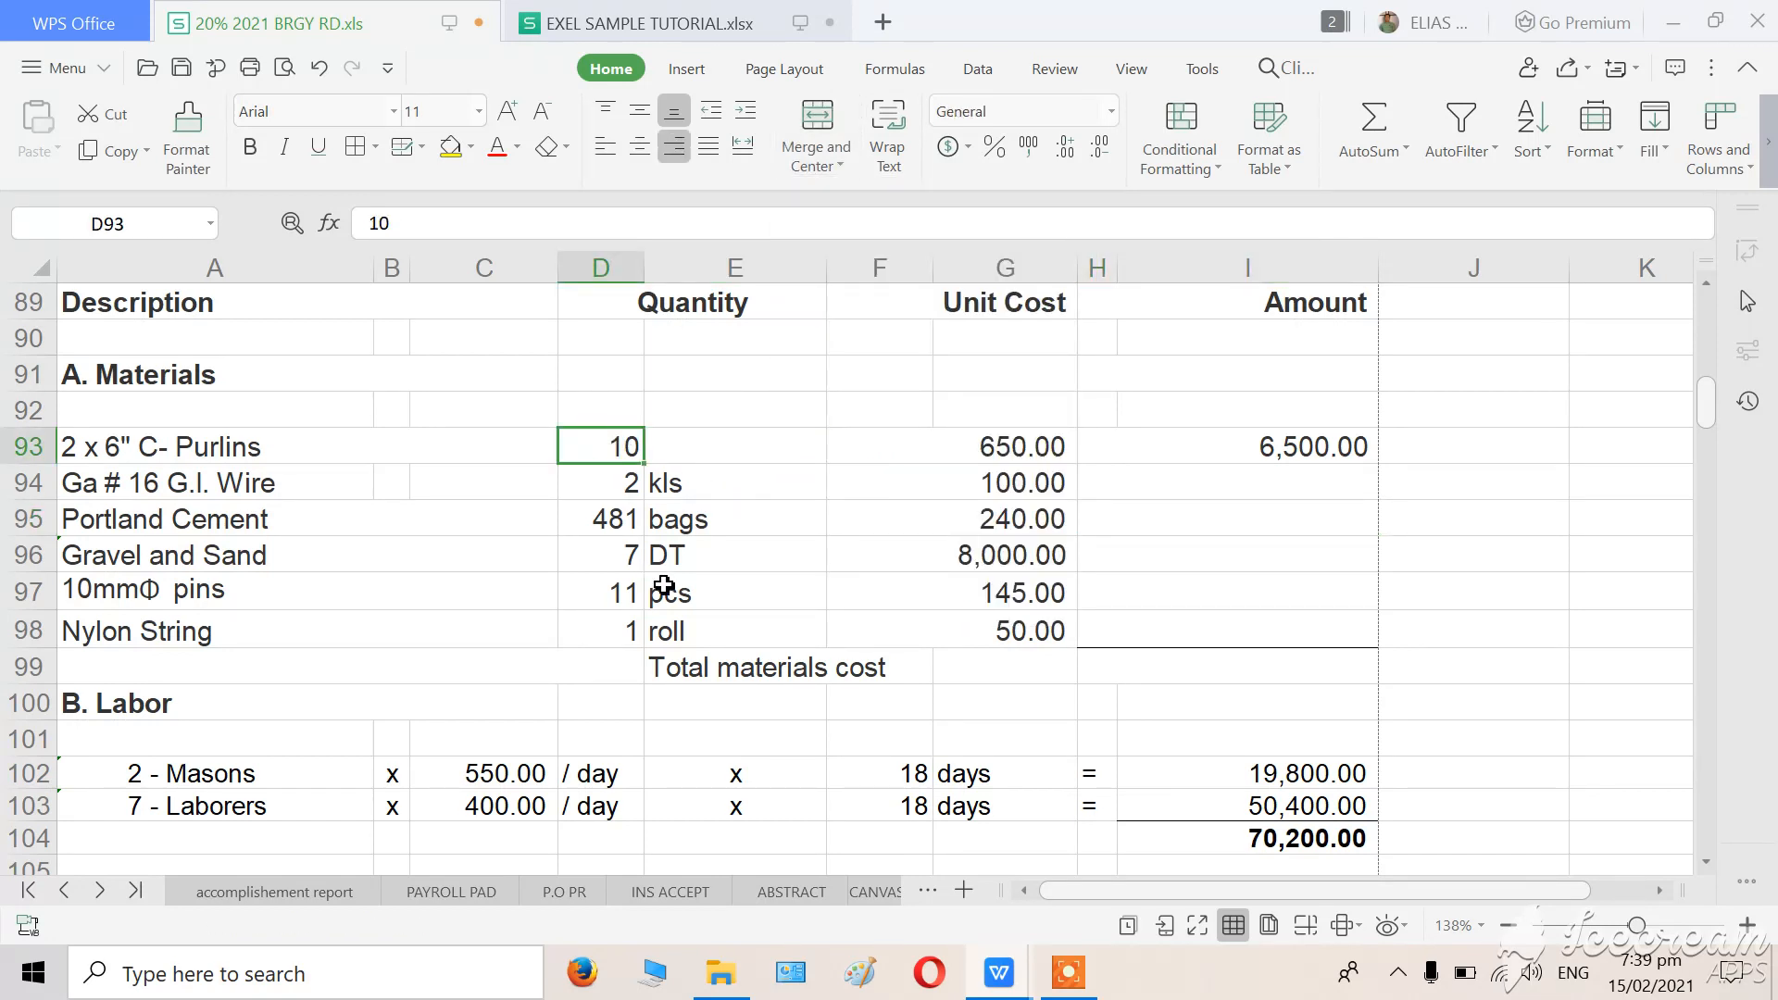
key(Delete)
click(802, 559)
drag(606, 442, 754, 441)
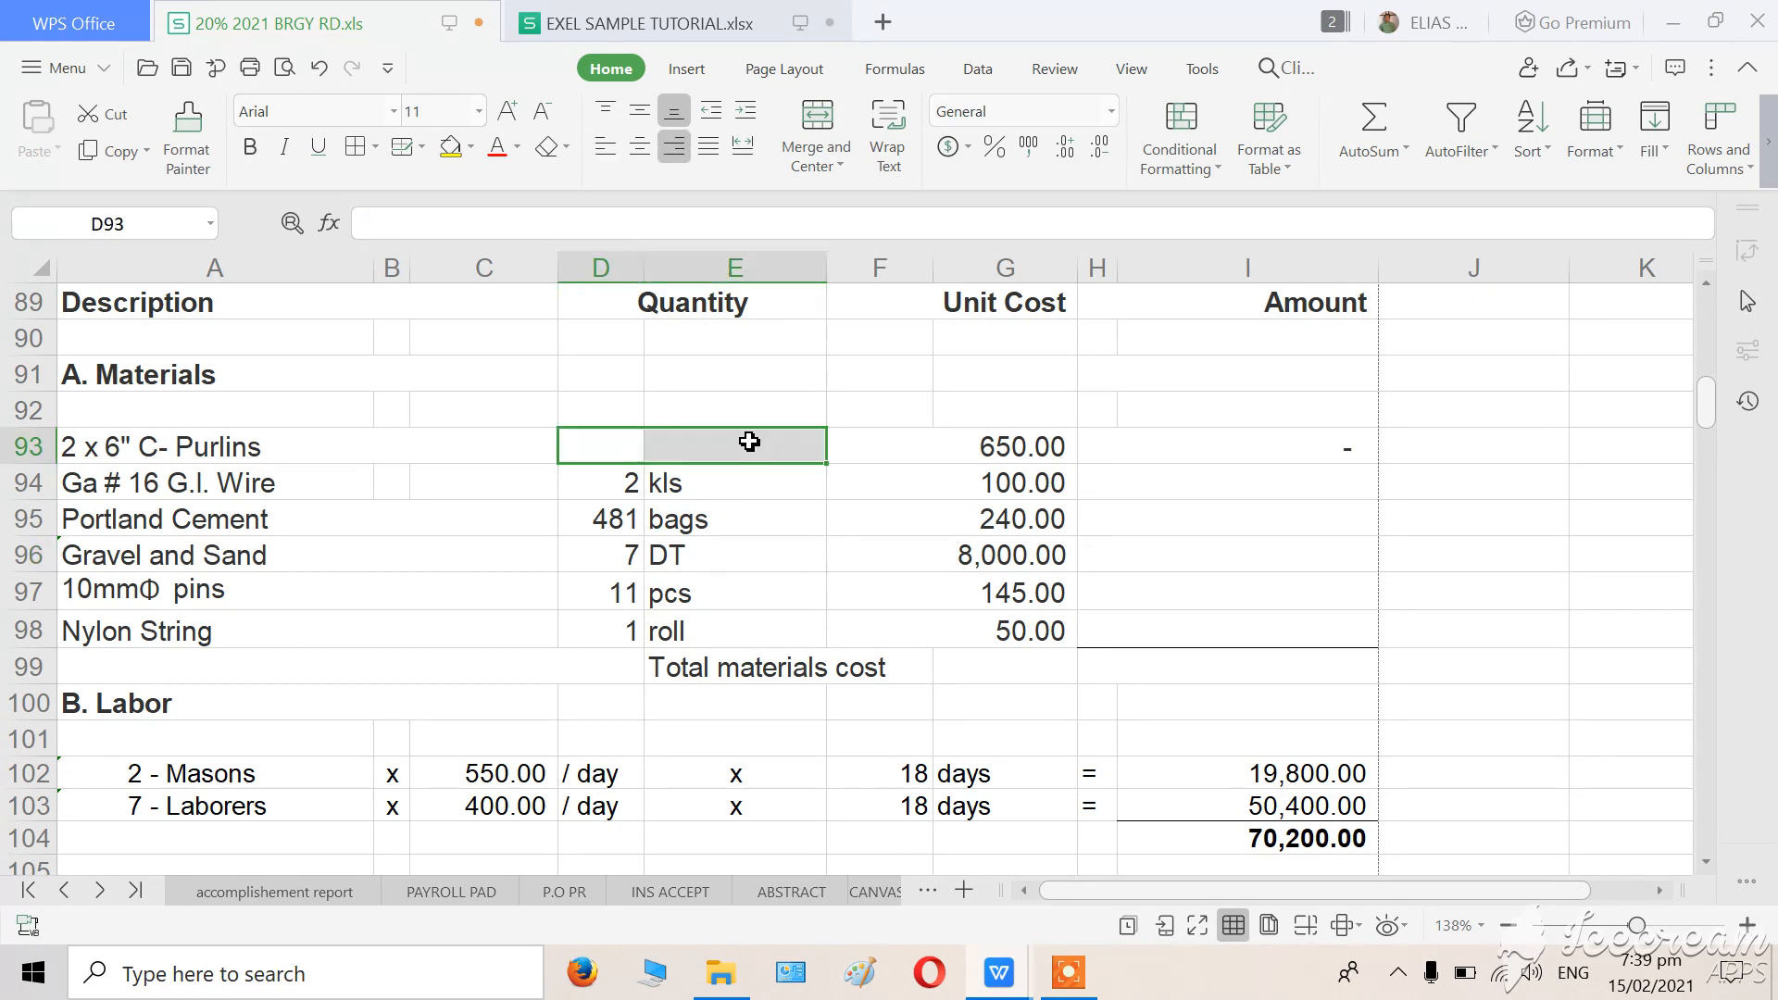
click(839, 123)
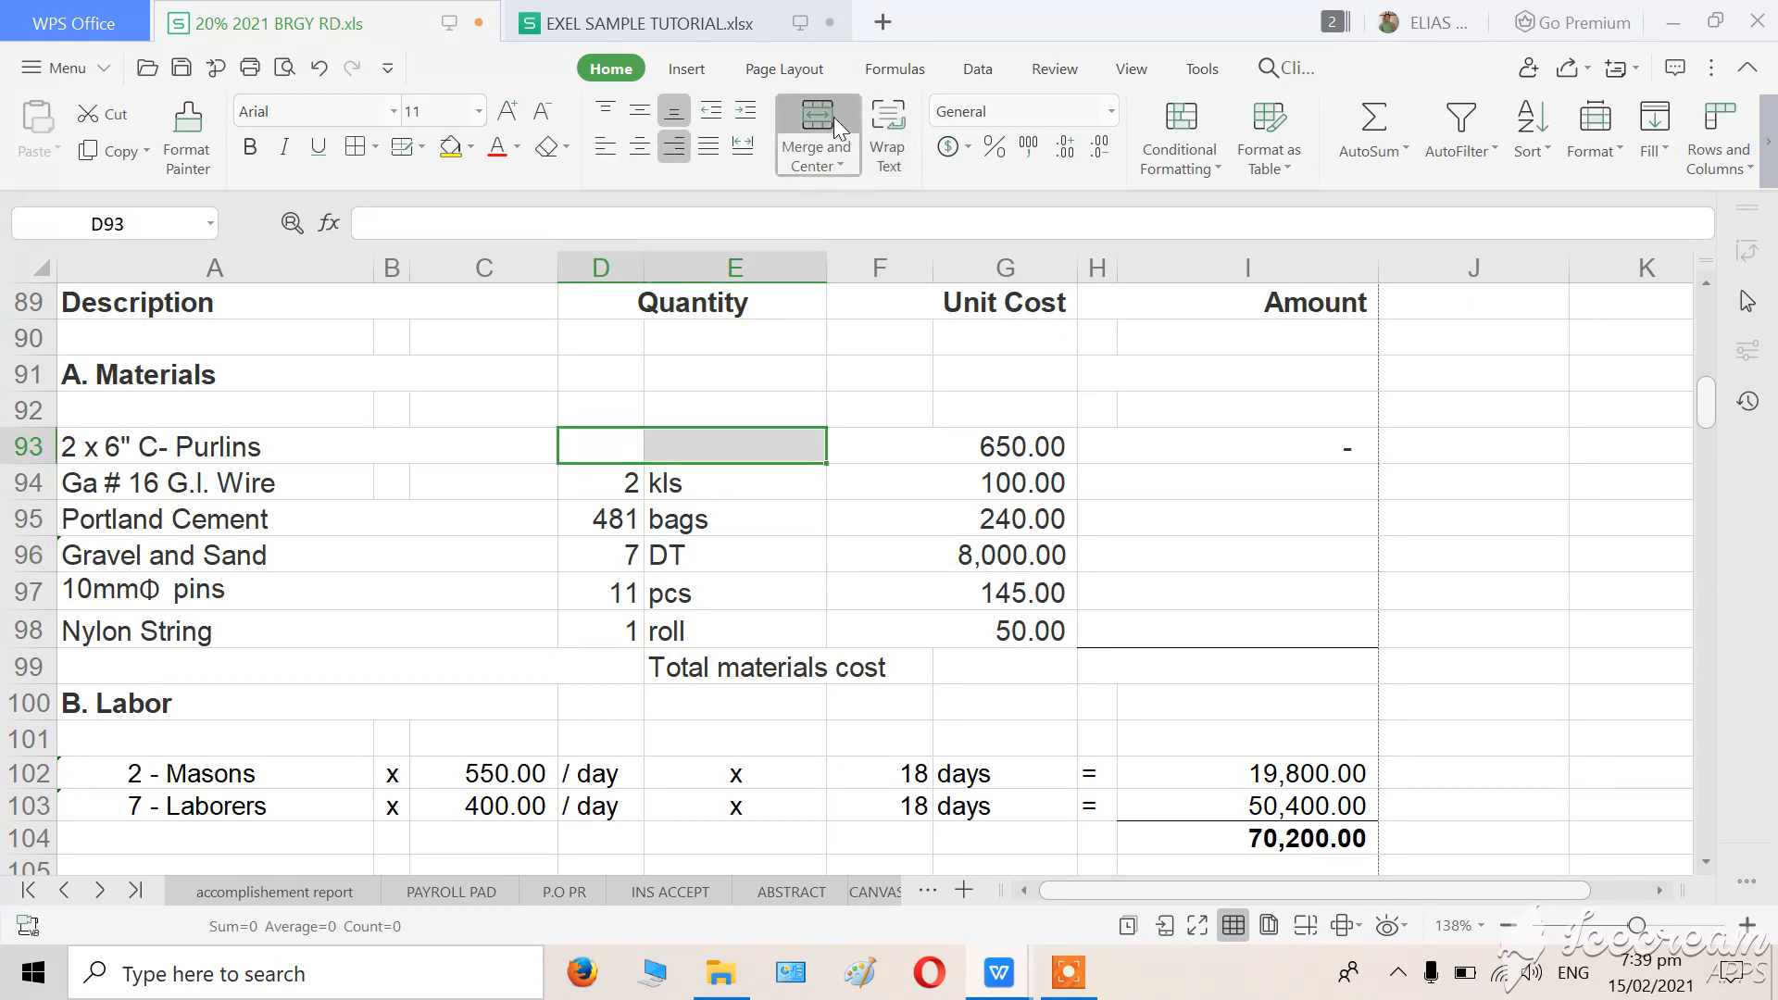
click(773, 587)
Enter "10 pcs" as combined number and unit text in the merged C-Purlins quantity cell.
click(640, 450)
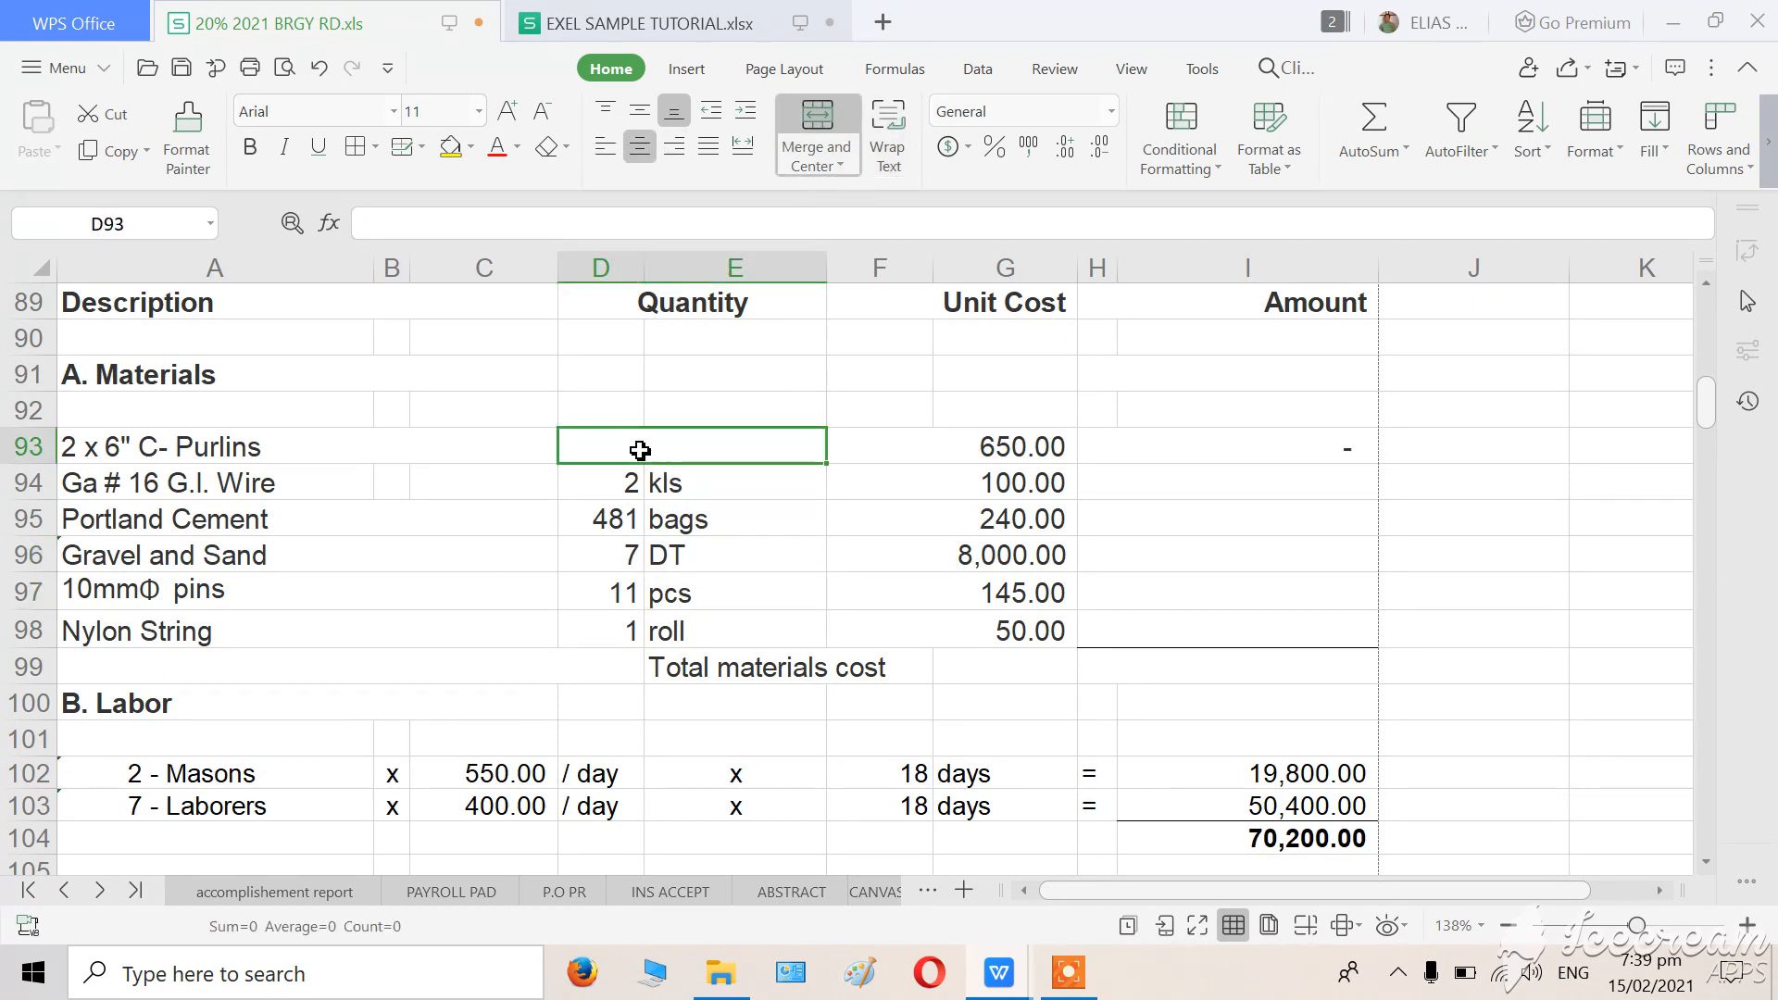
text(10)
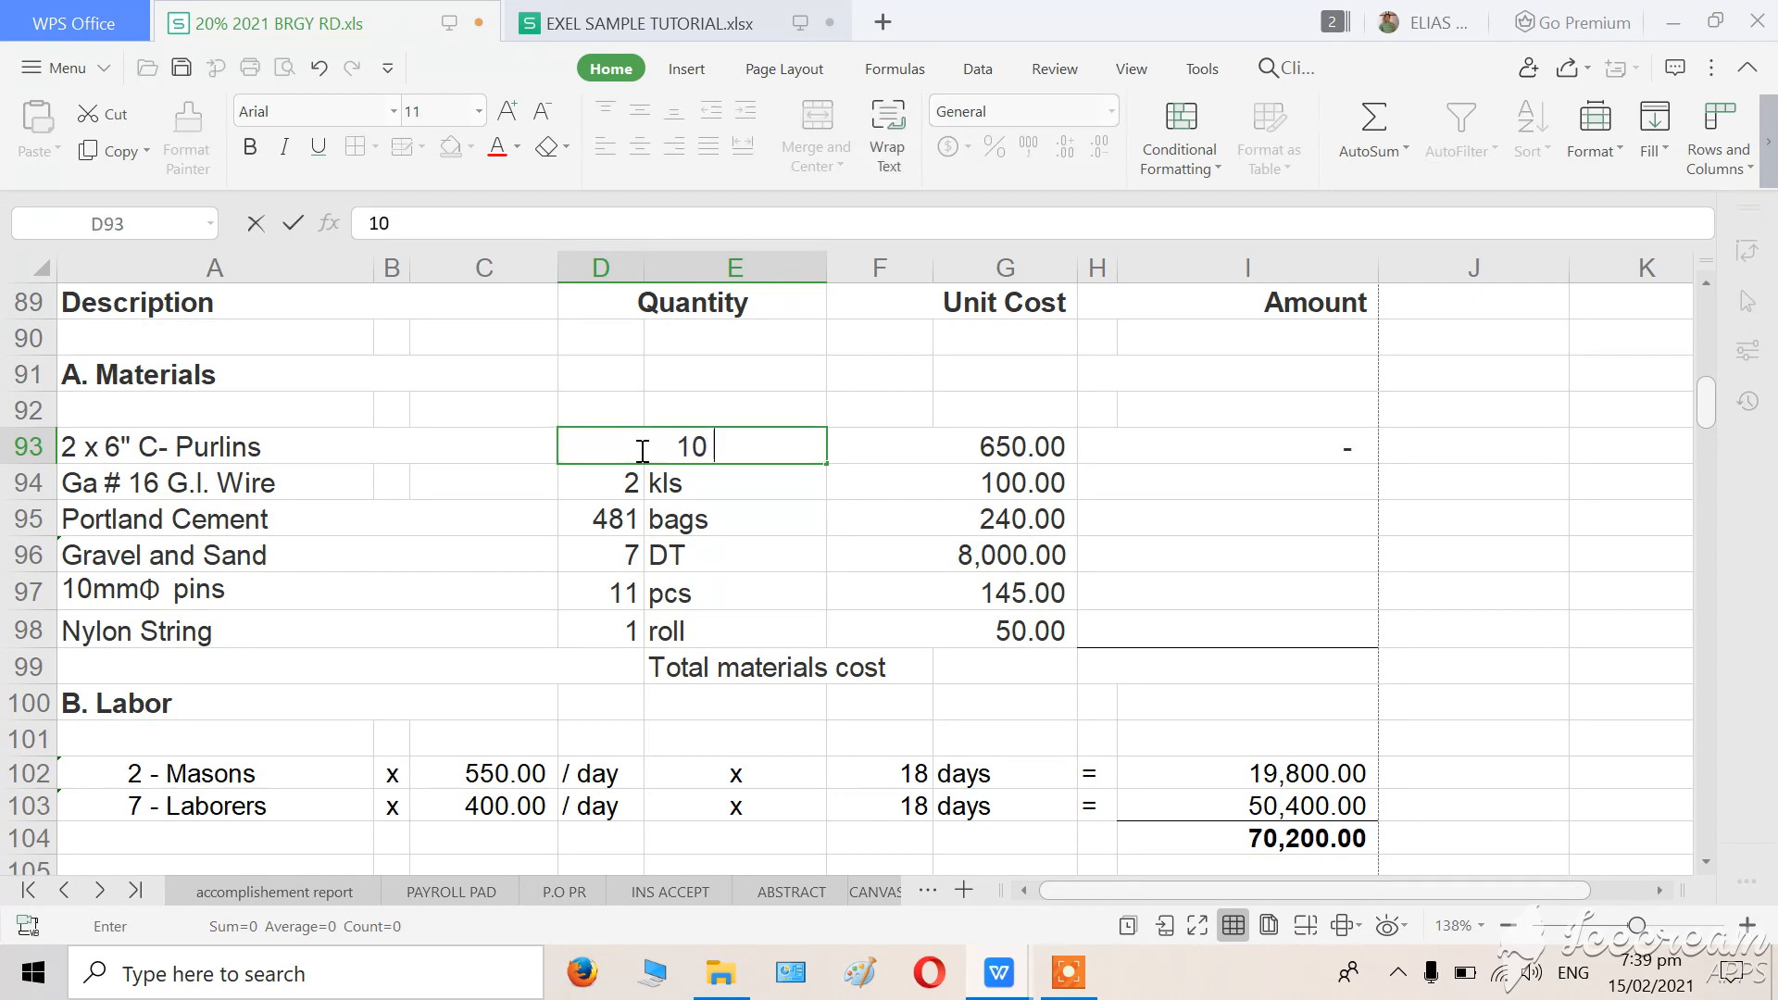
text( PCS)
key(BackSpace)
key(BackSpace)
key(BackSpace)
key(Caps_Lock)
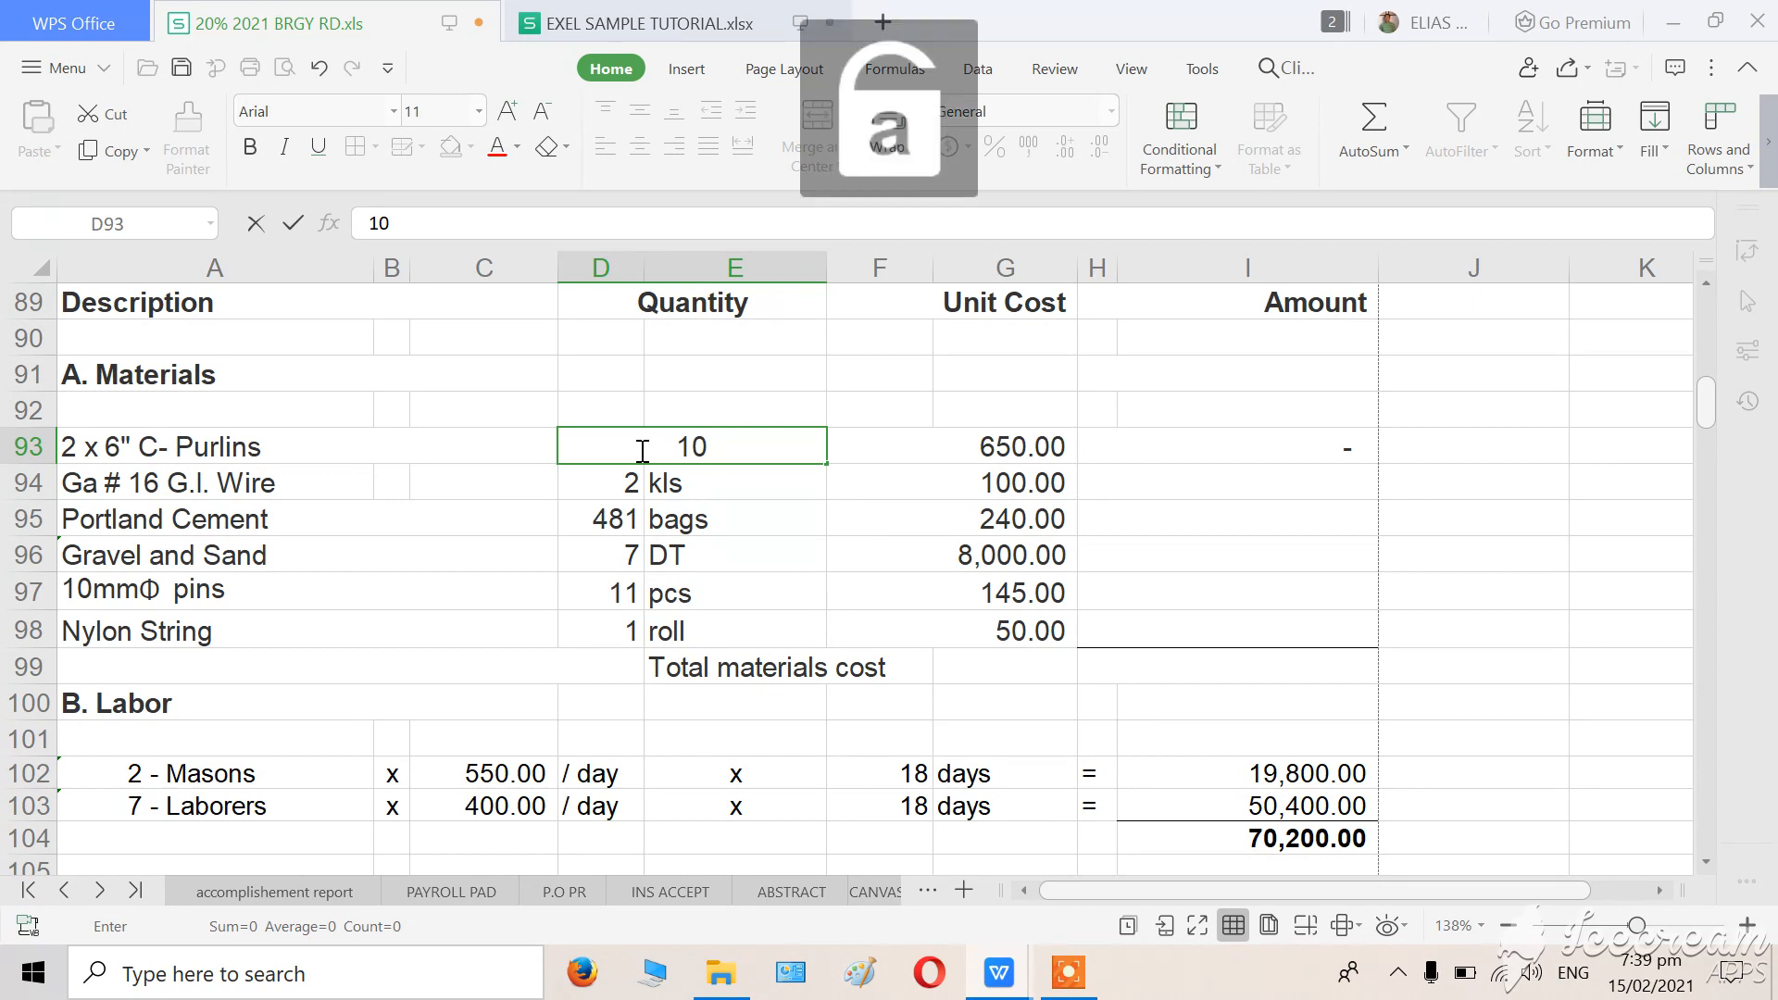
text(pcs)
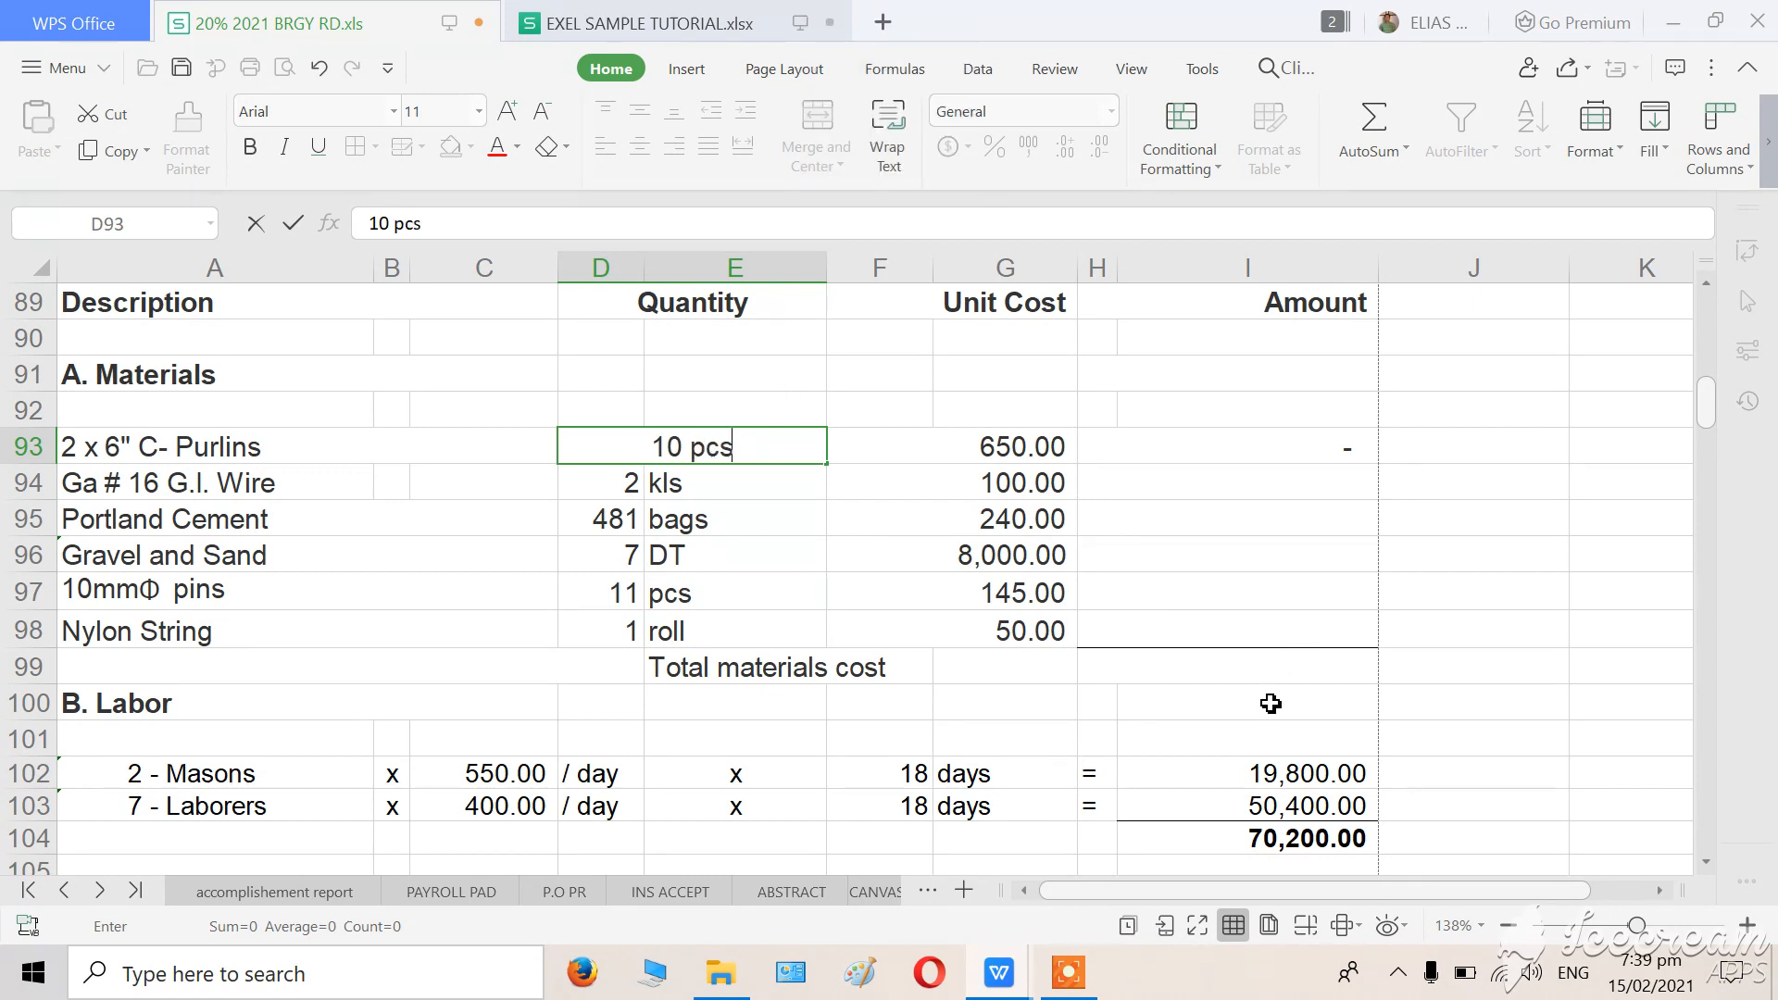
click(1181, 728)
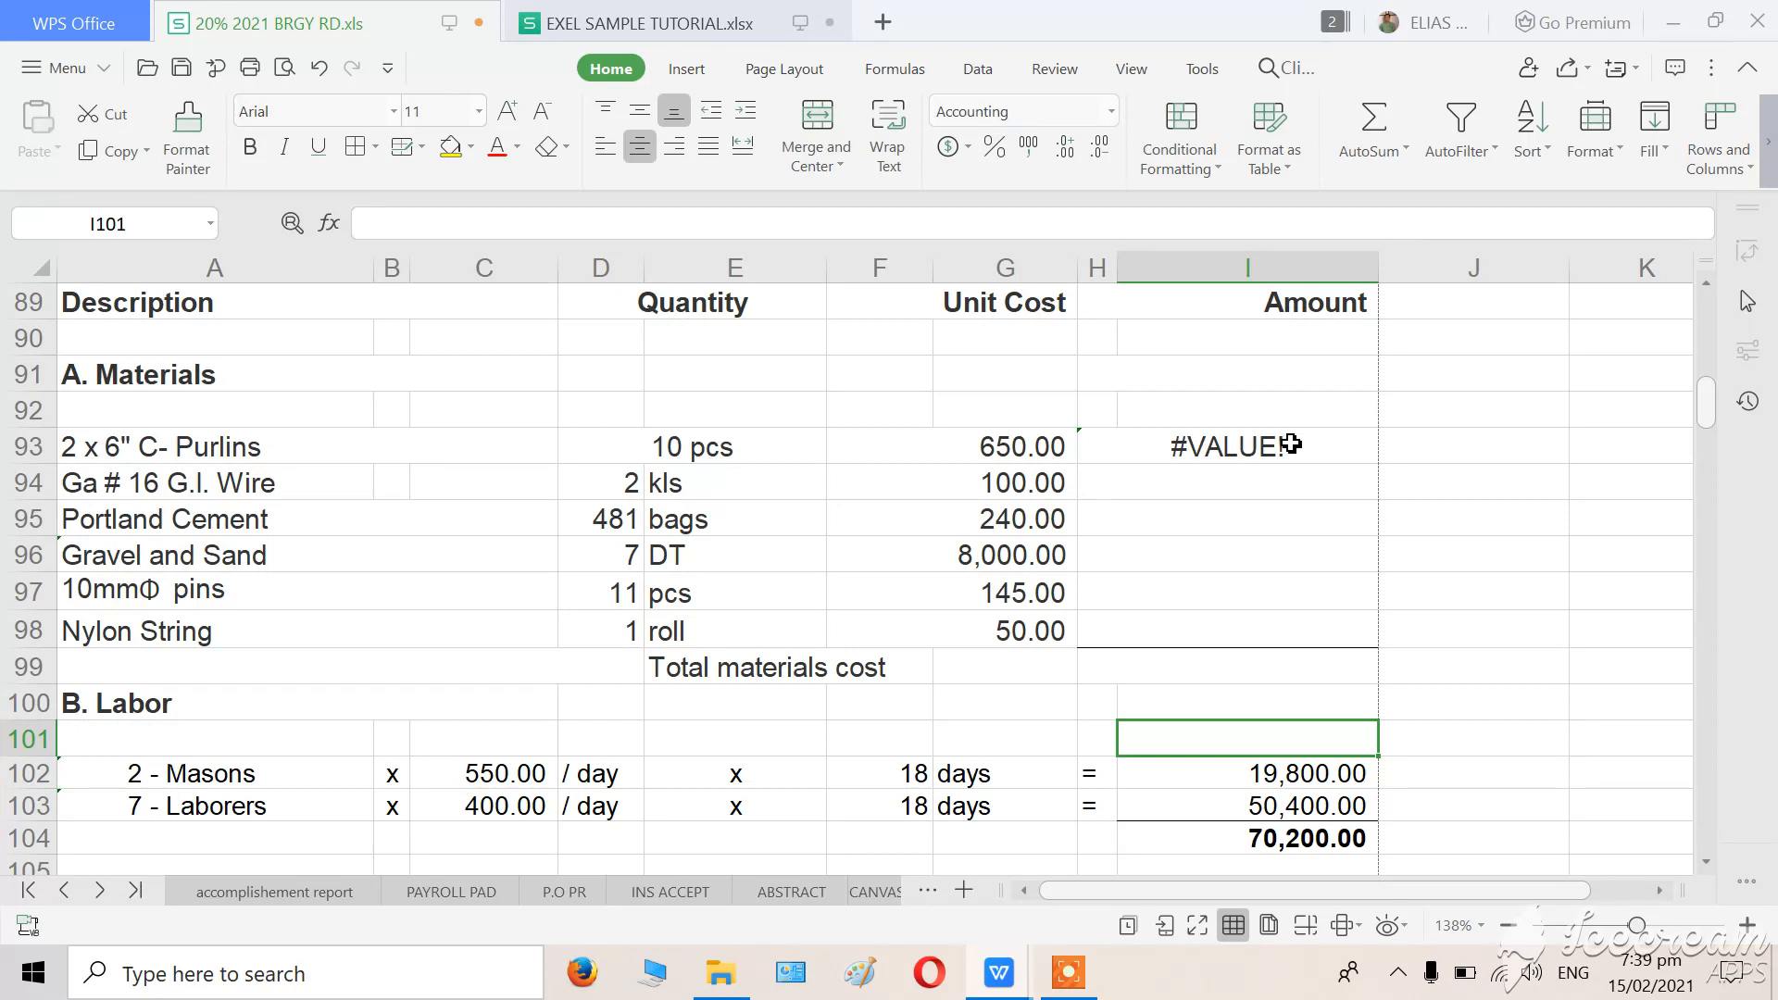
click(737, 448)
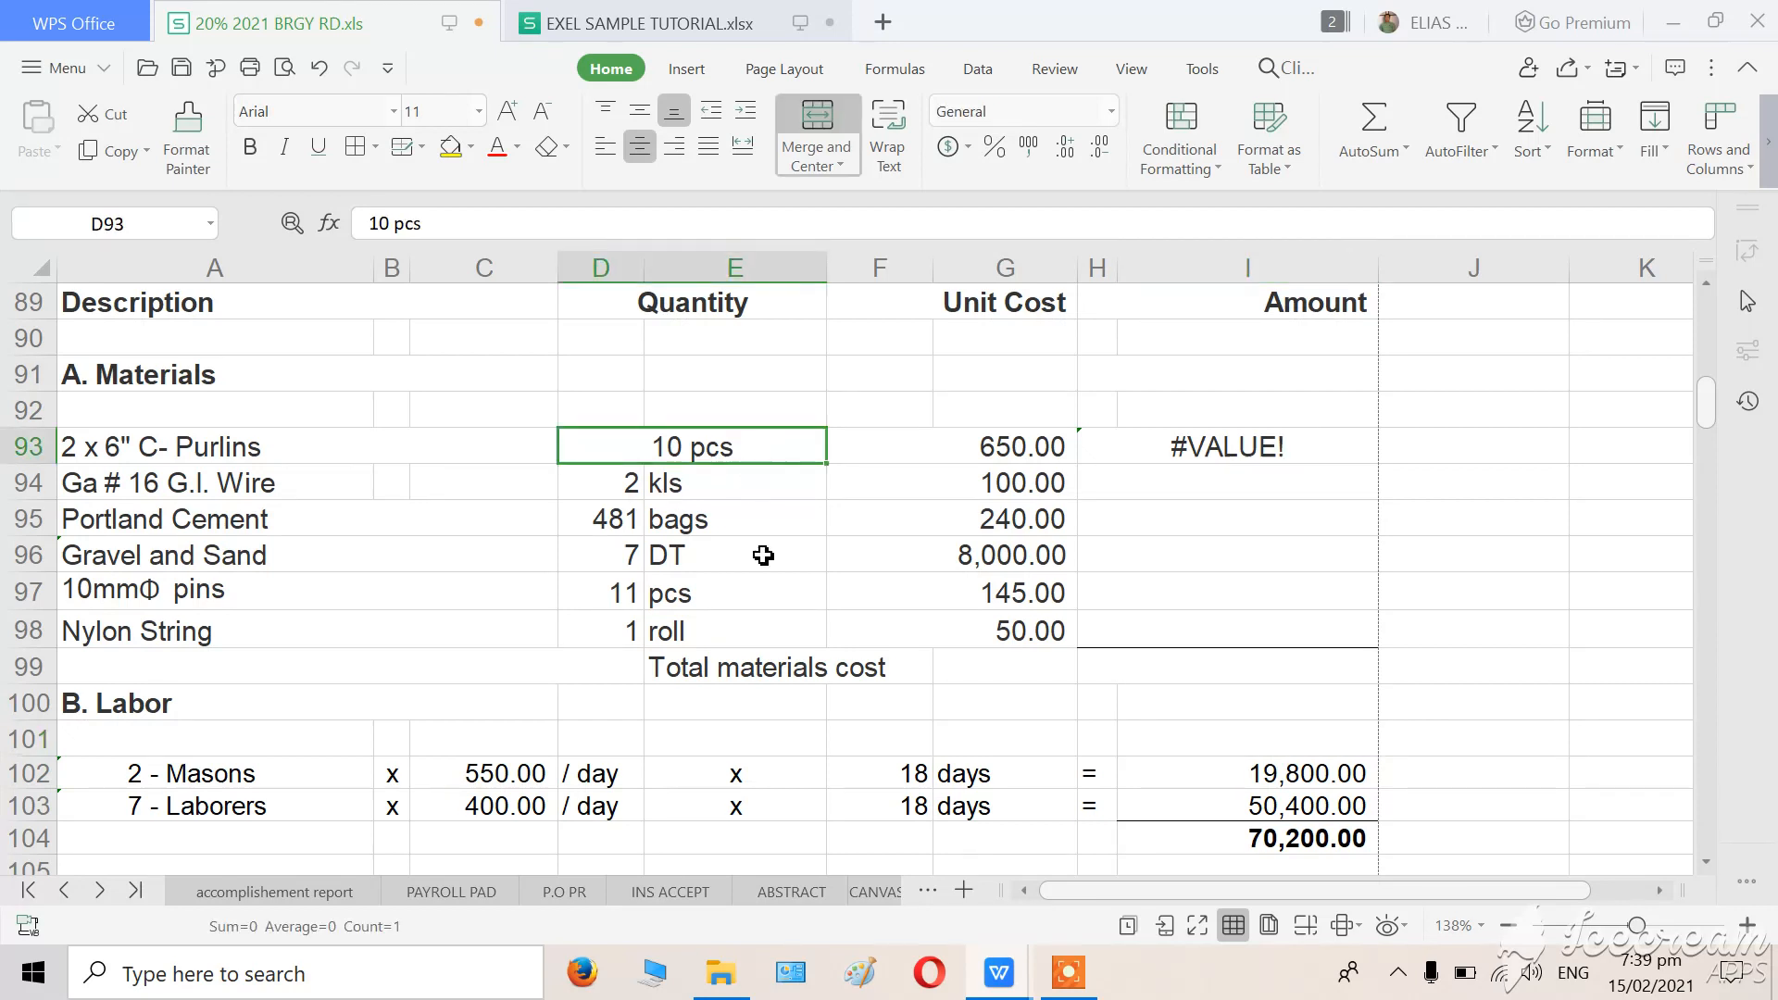
Clear the merged C-Purlins quantity cell, and undo the edits back to separate cells containing 10 and pcs.
click(776, 583)
click(765, 442)
click(735, 532)
click(722, 451)
key(Delete)
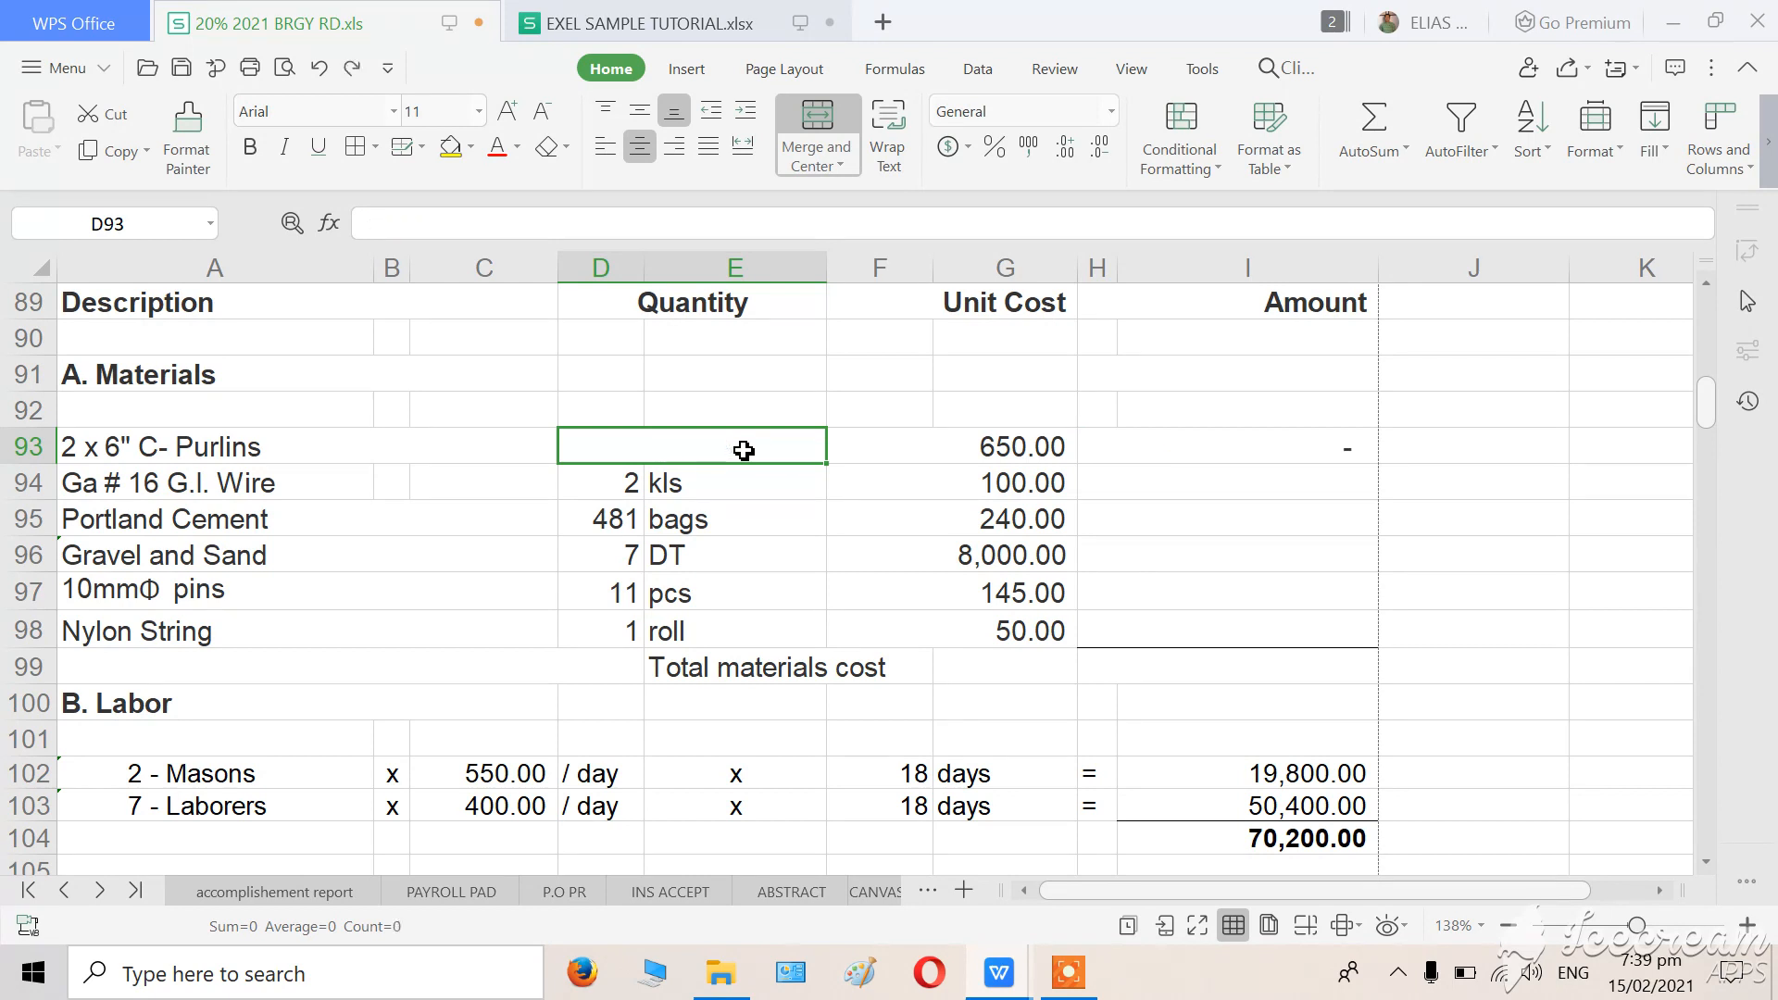
key(ctrl+z)
key(ctrl+z)
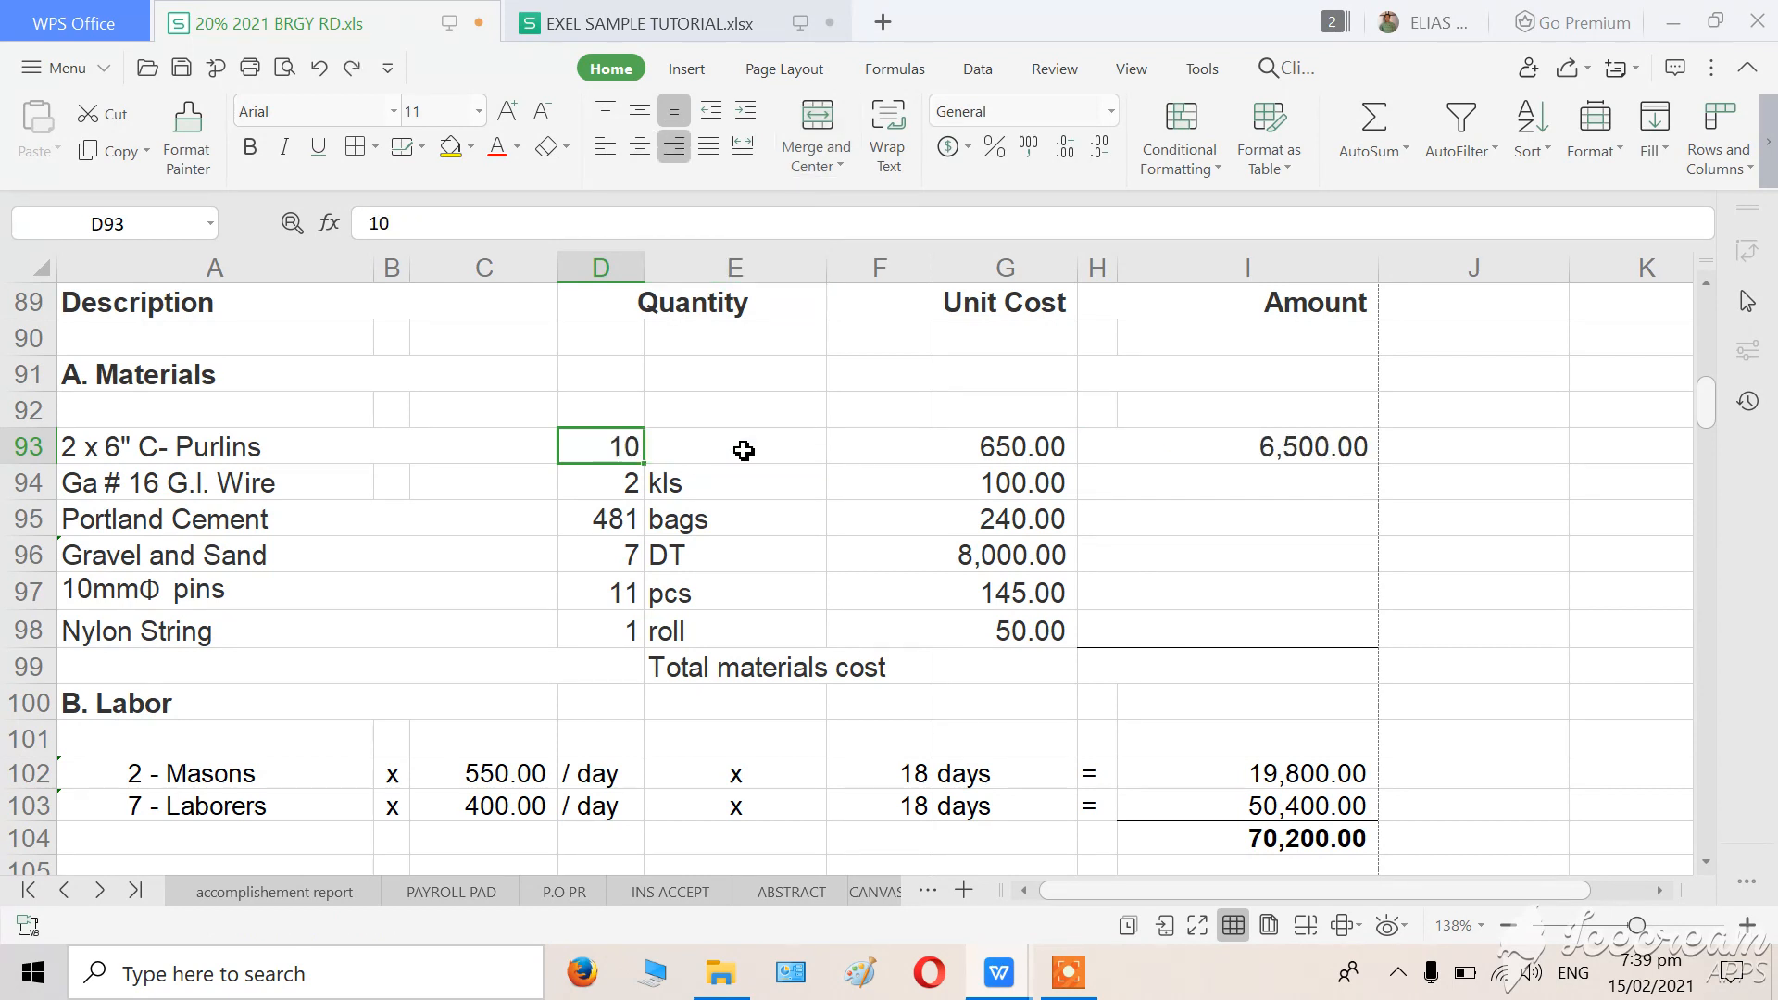
key(ctrl+z)
Copy the C-Purlins amount formula from H93 down through H98 for the remaining materials.
click(1145, 637)
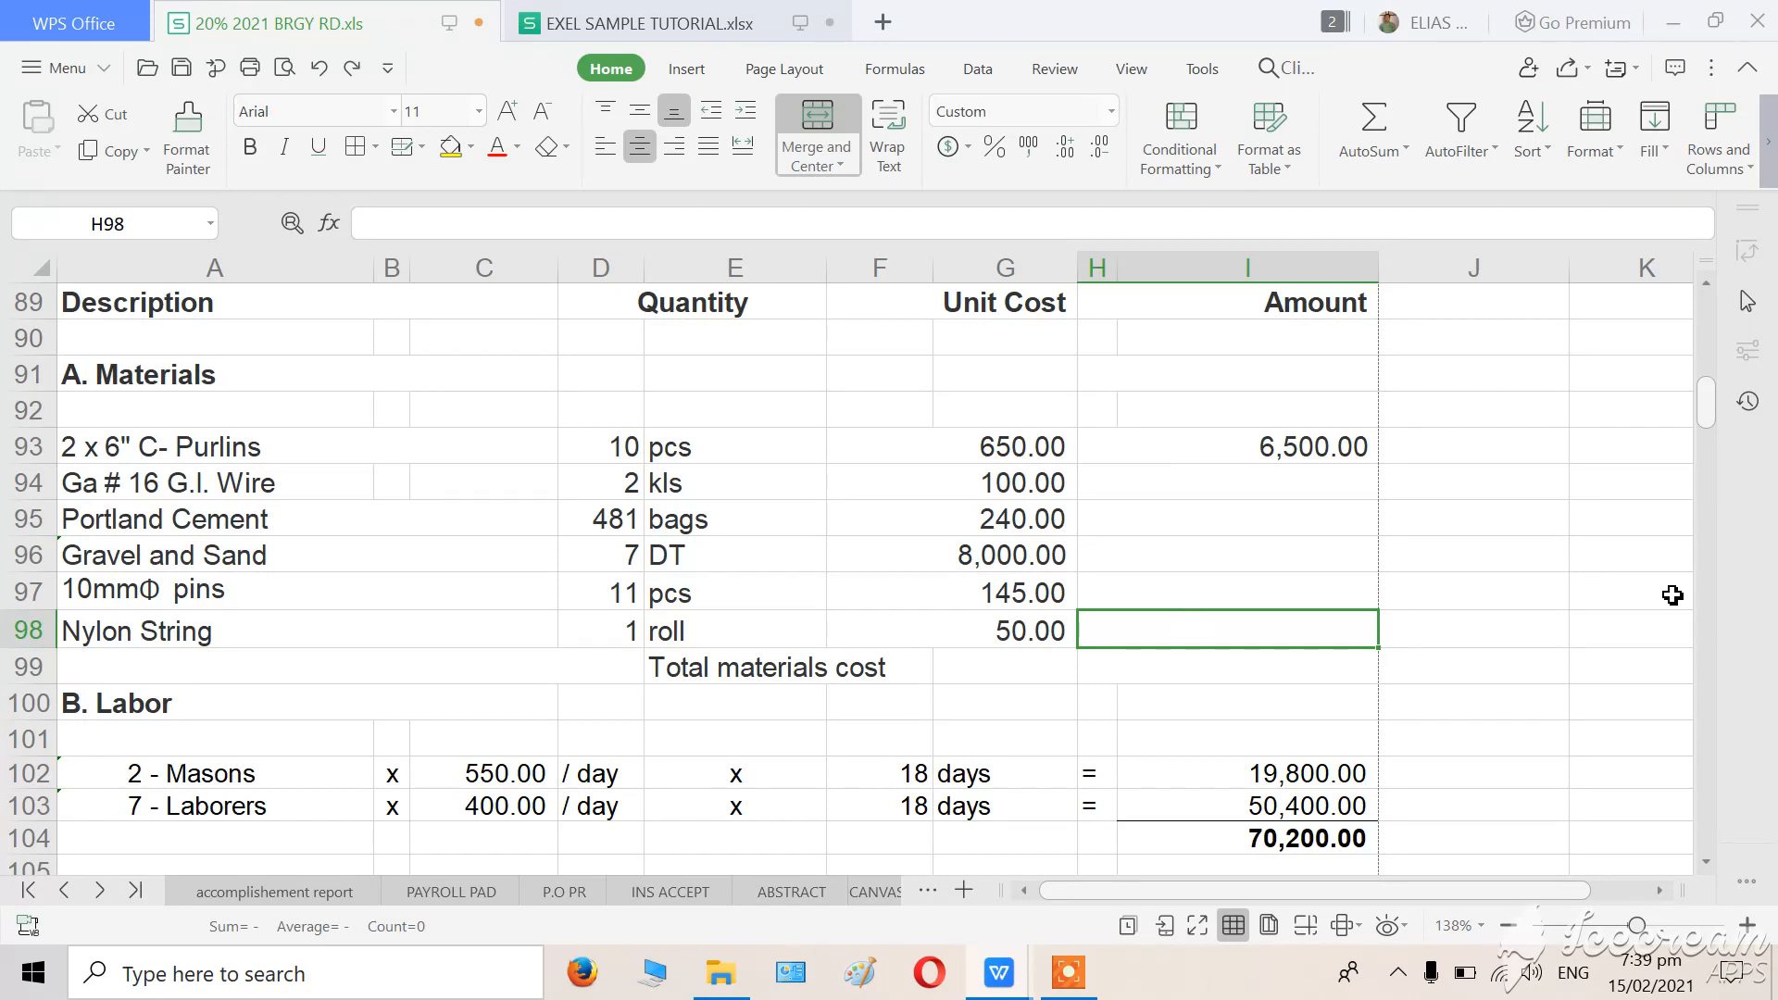
click(1476, 618)
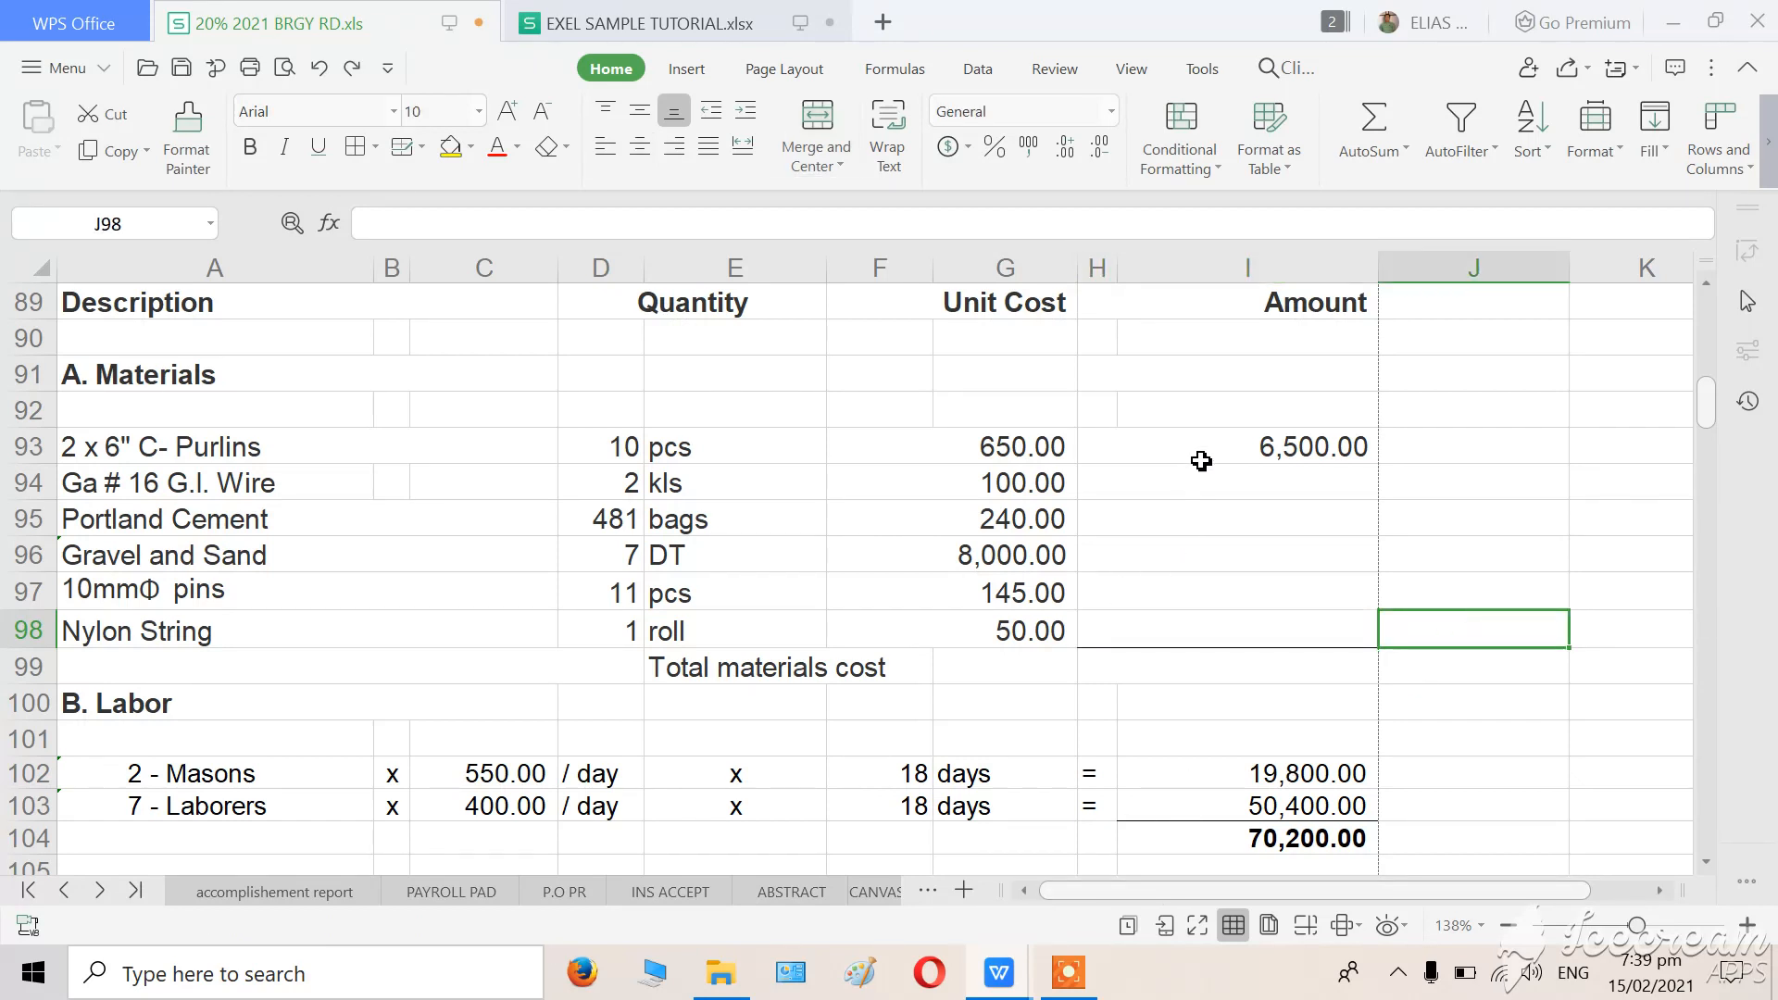
click(1203, 451)
click(1528, 615)
click(1173, 441)
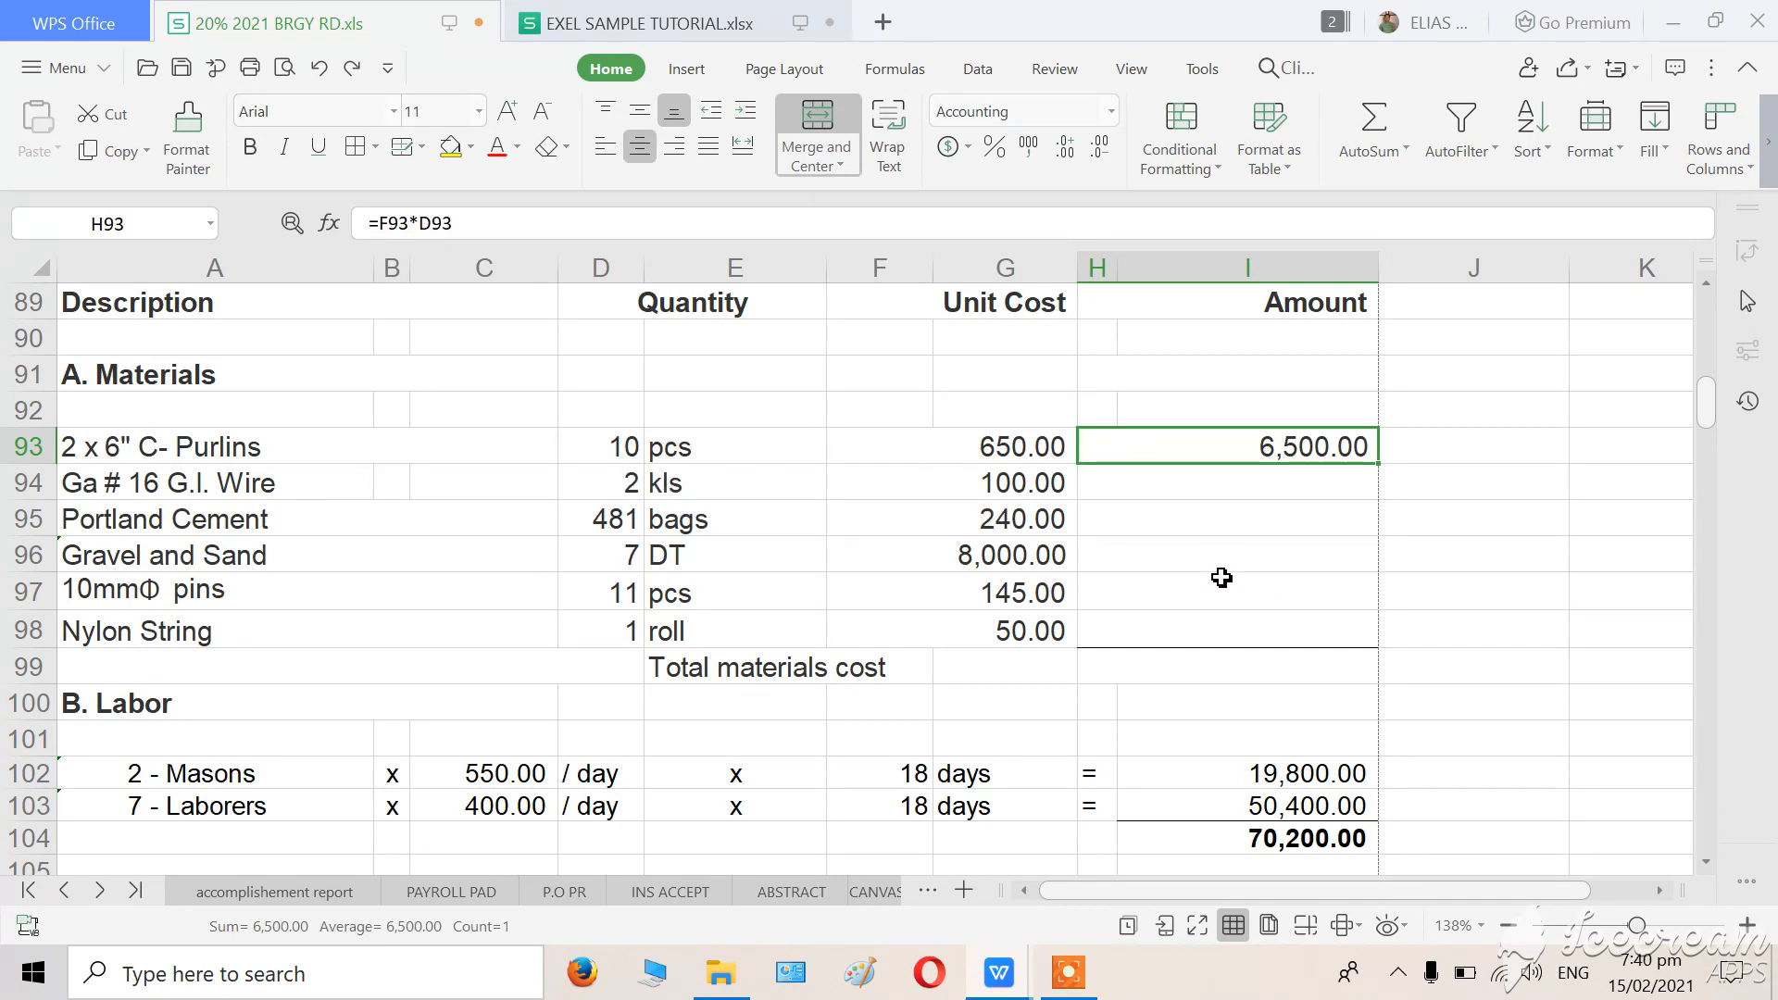
click(1223, 581)
click(1329, 444)
drag(1382, 465, 1379, 646)
click(1504, 744)
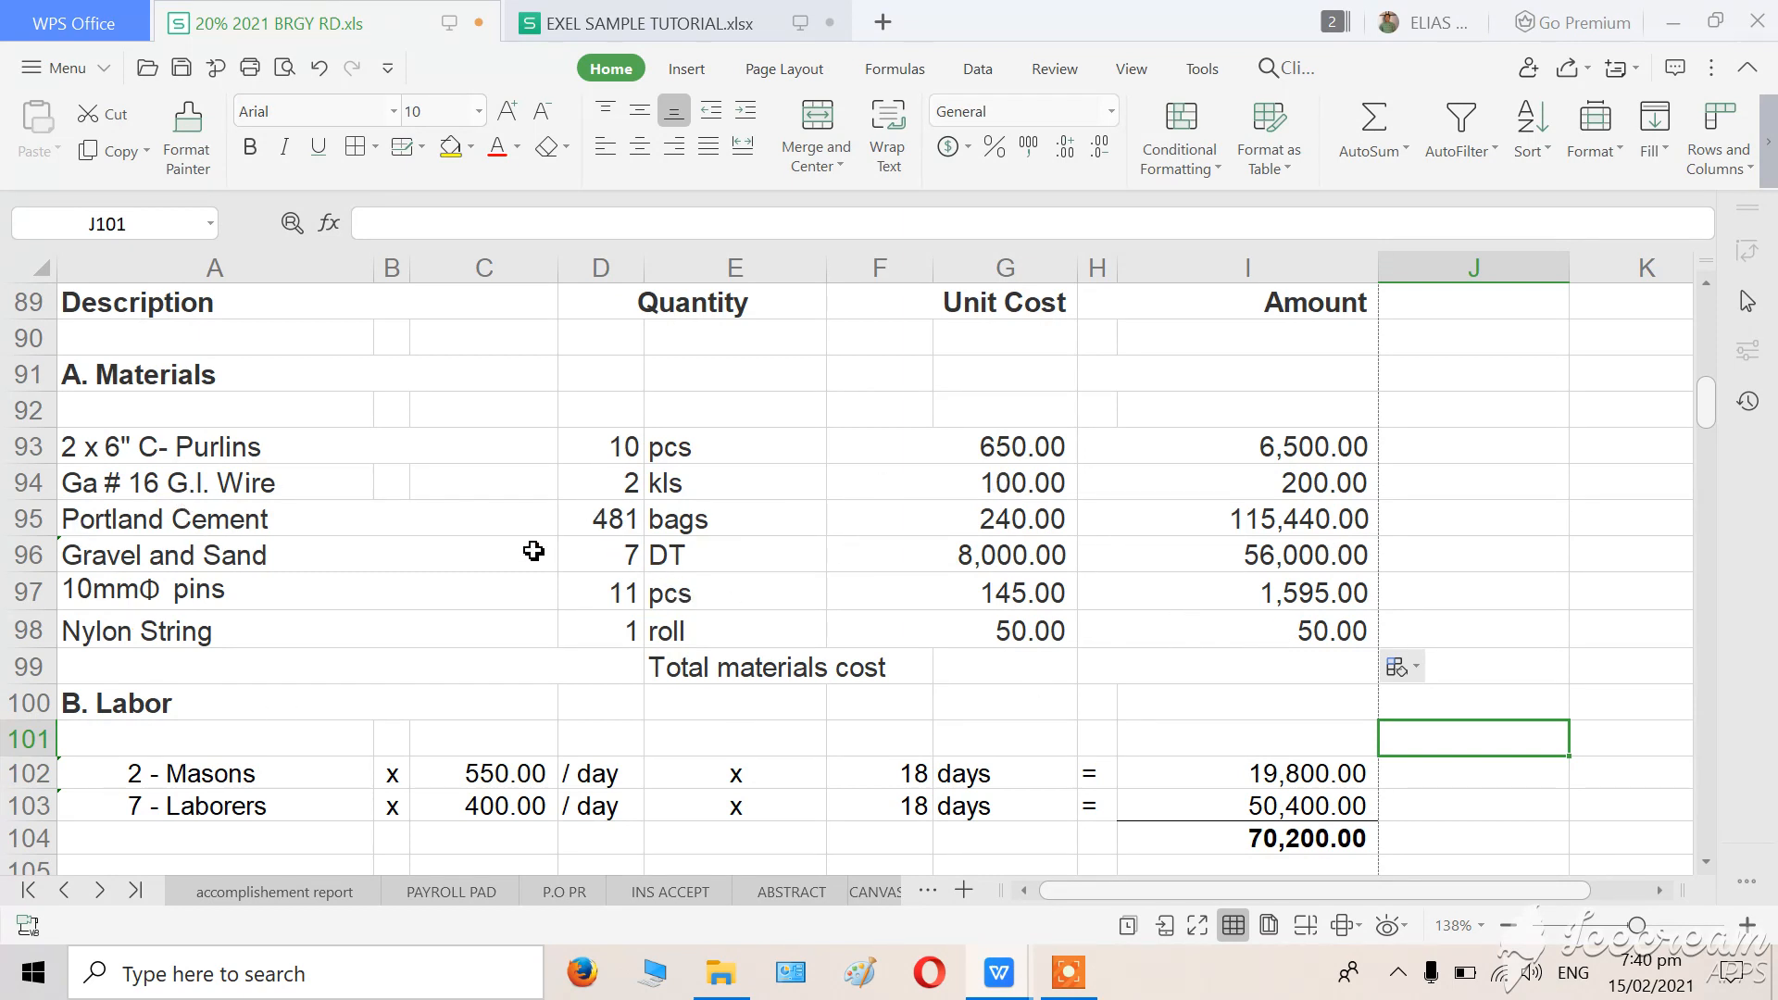
Add a bottom border to the Nylon String amount cell H98.
click(1254, 631)
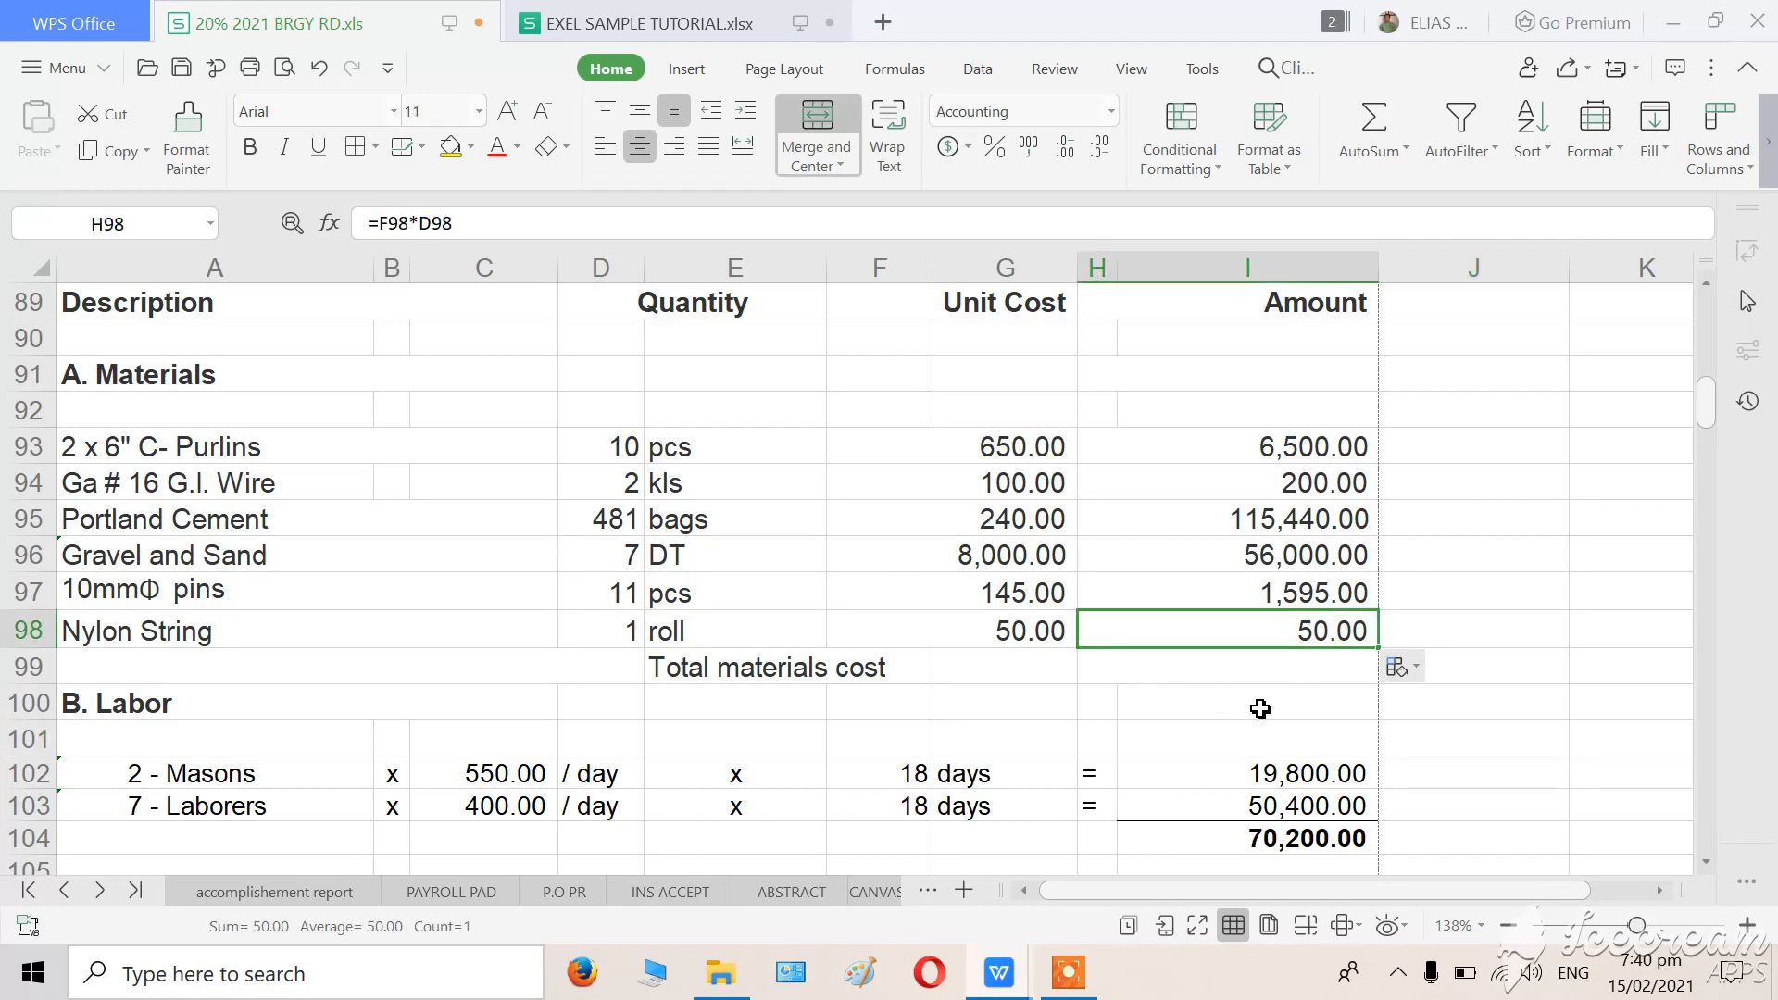
click(1262, 706)
click(1215, 625)
right_click(1213, 629)
click(1365, 443)
click(853, 232)
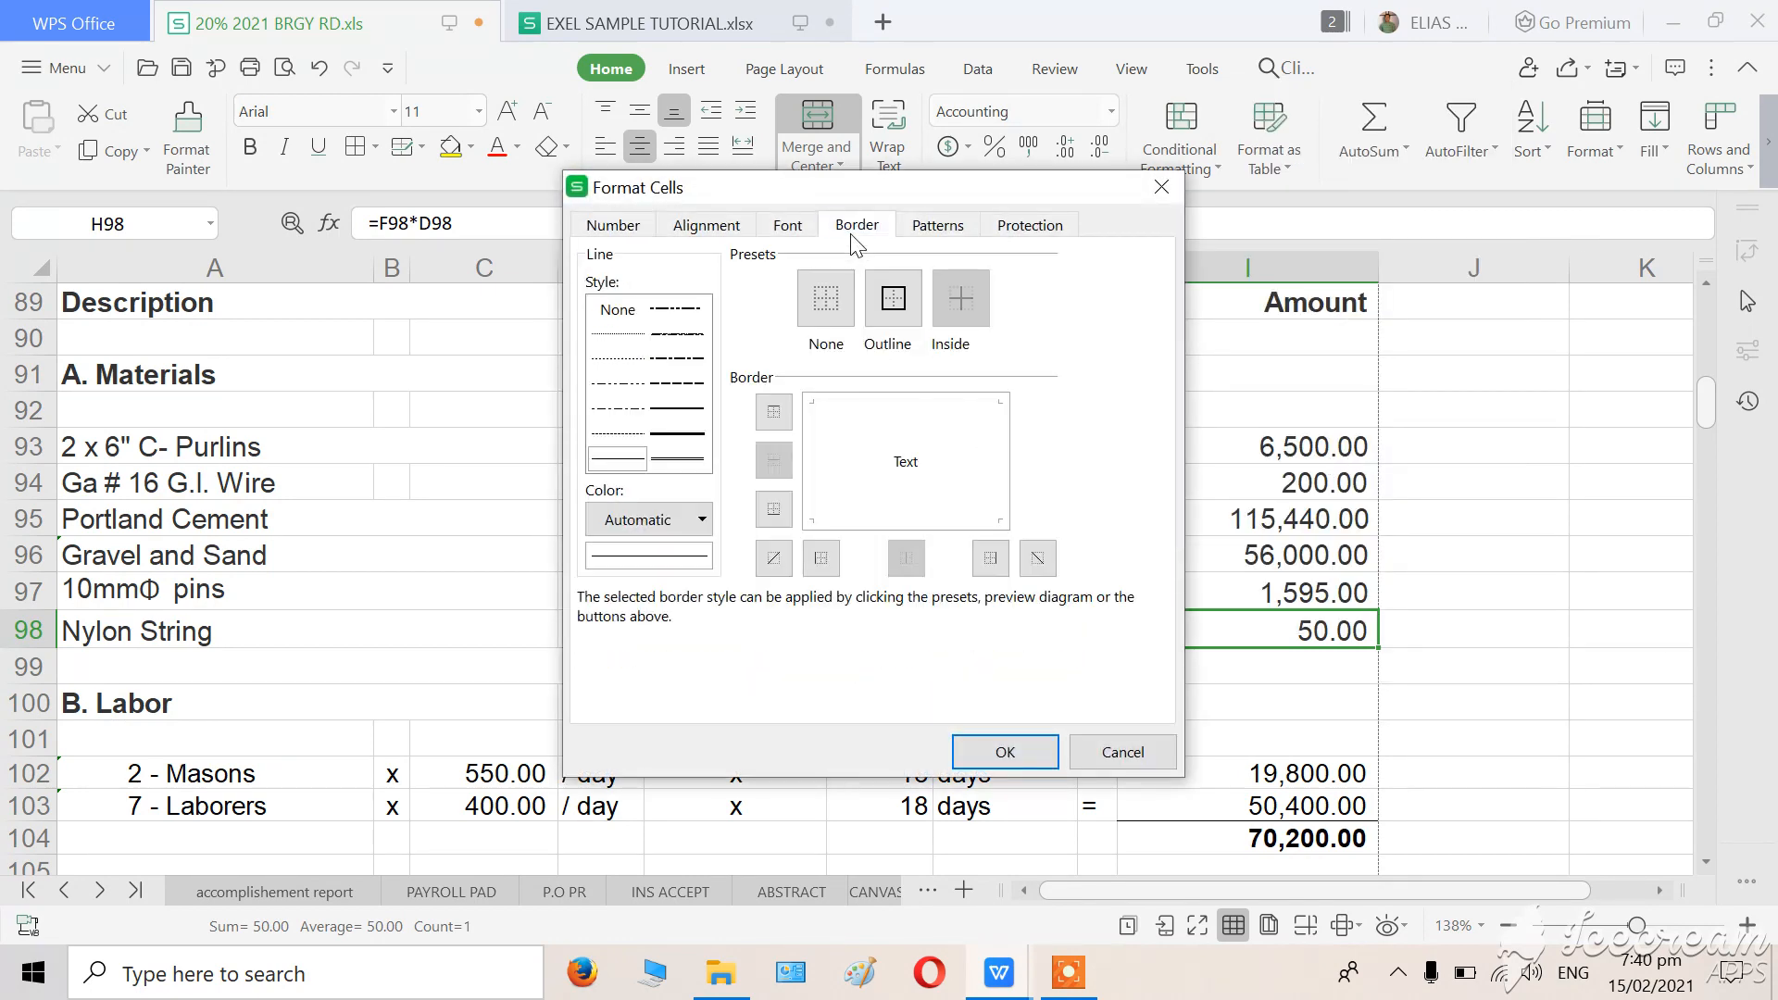
click(875, 528)
click(1037, 759)
click(1423, 737)
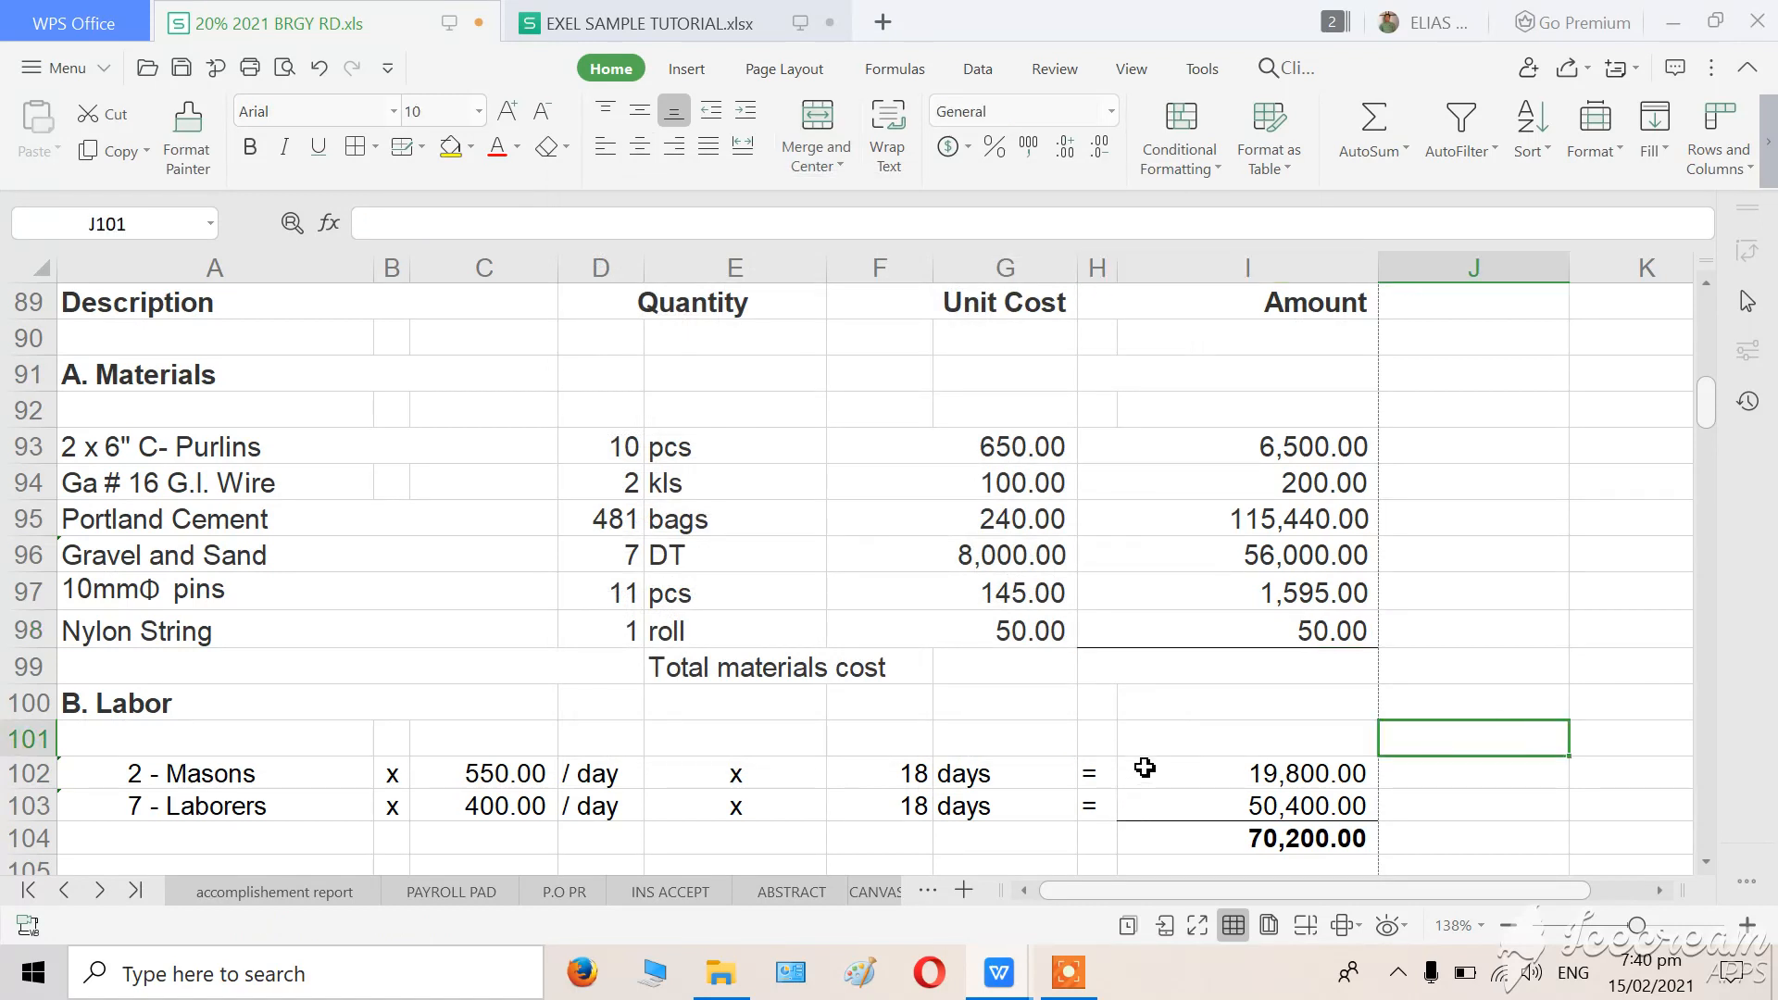
Total the material amounts from H93 to H98 in the Total materials cost cell H99 with AutoSum.
click(1443, 579)
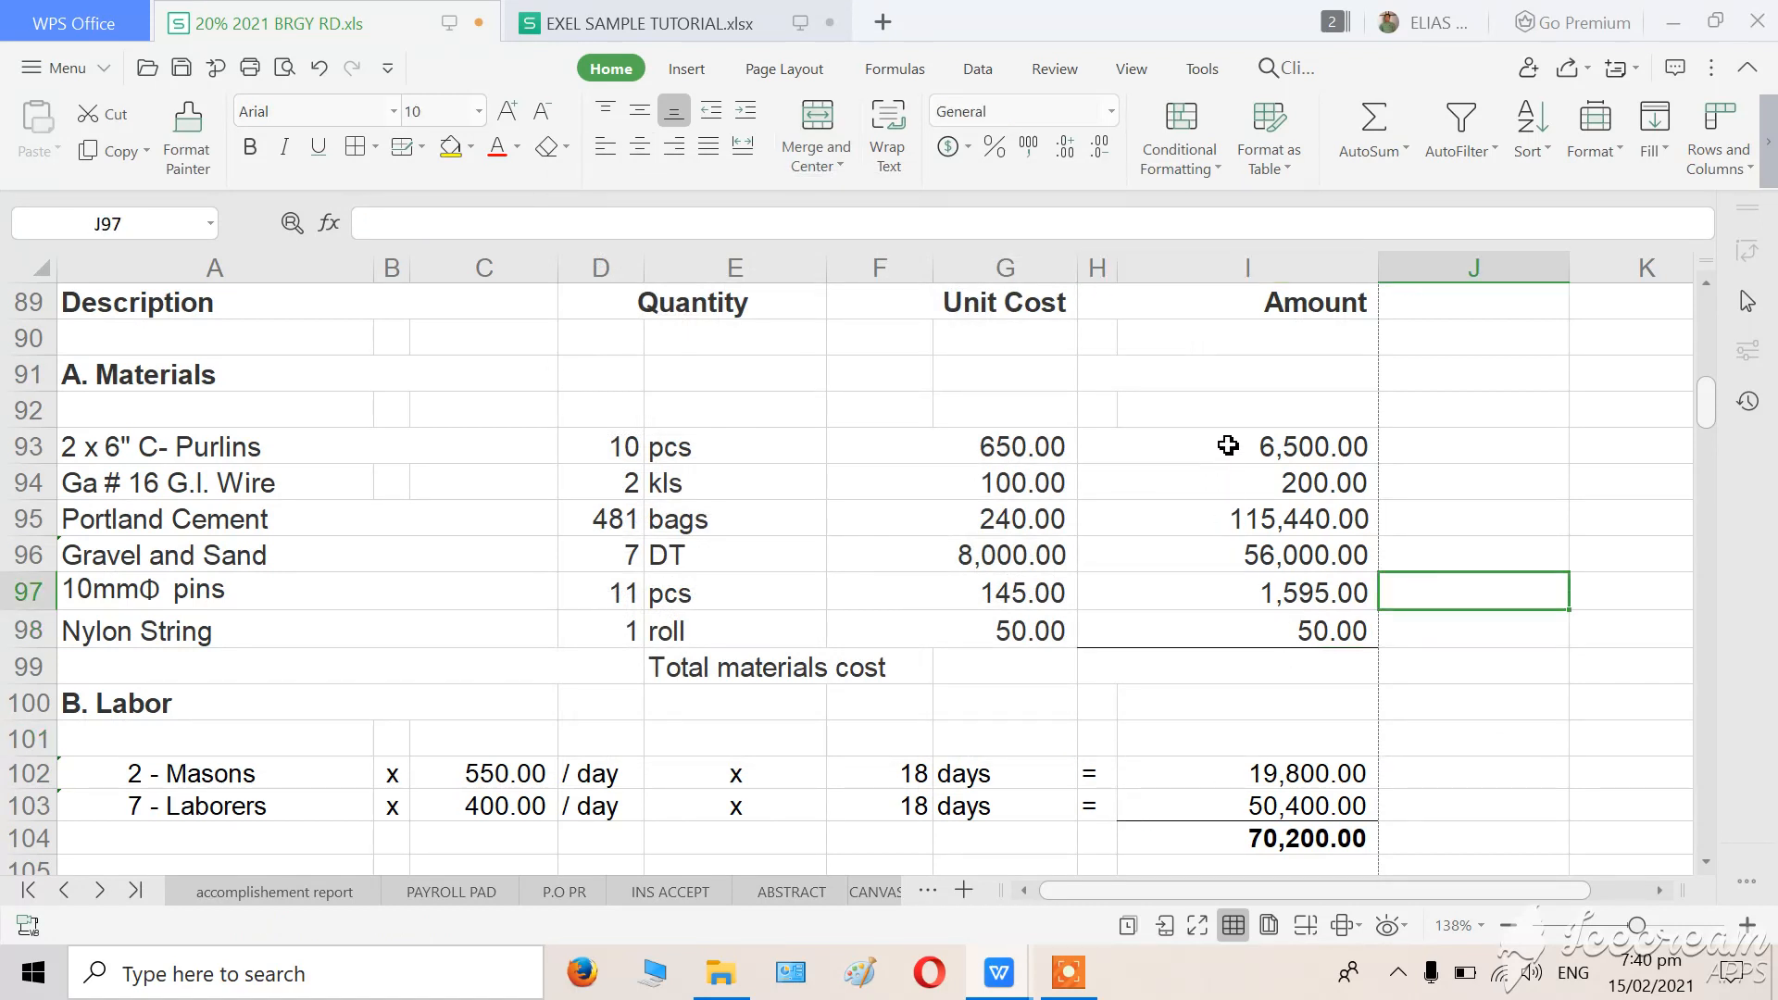
click(1519, 701)
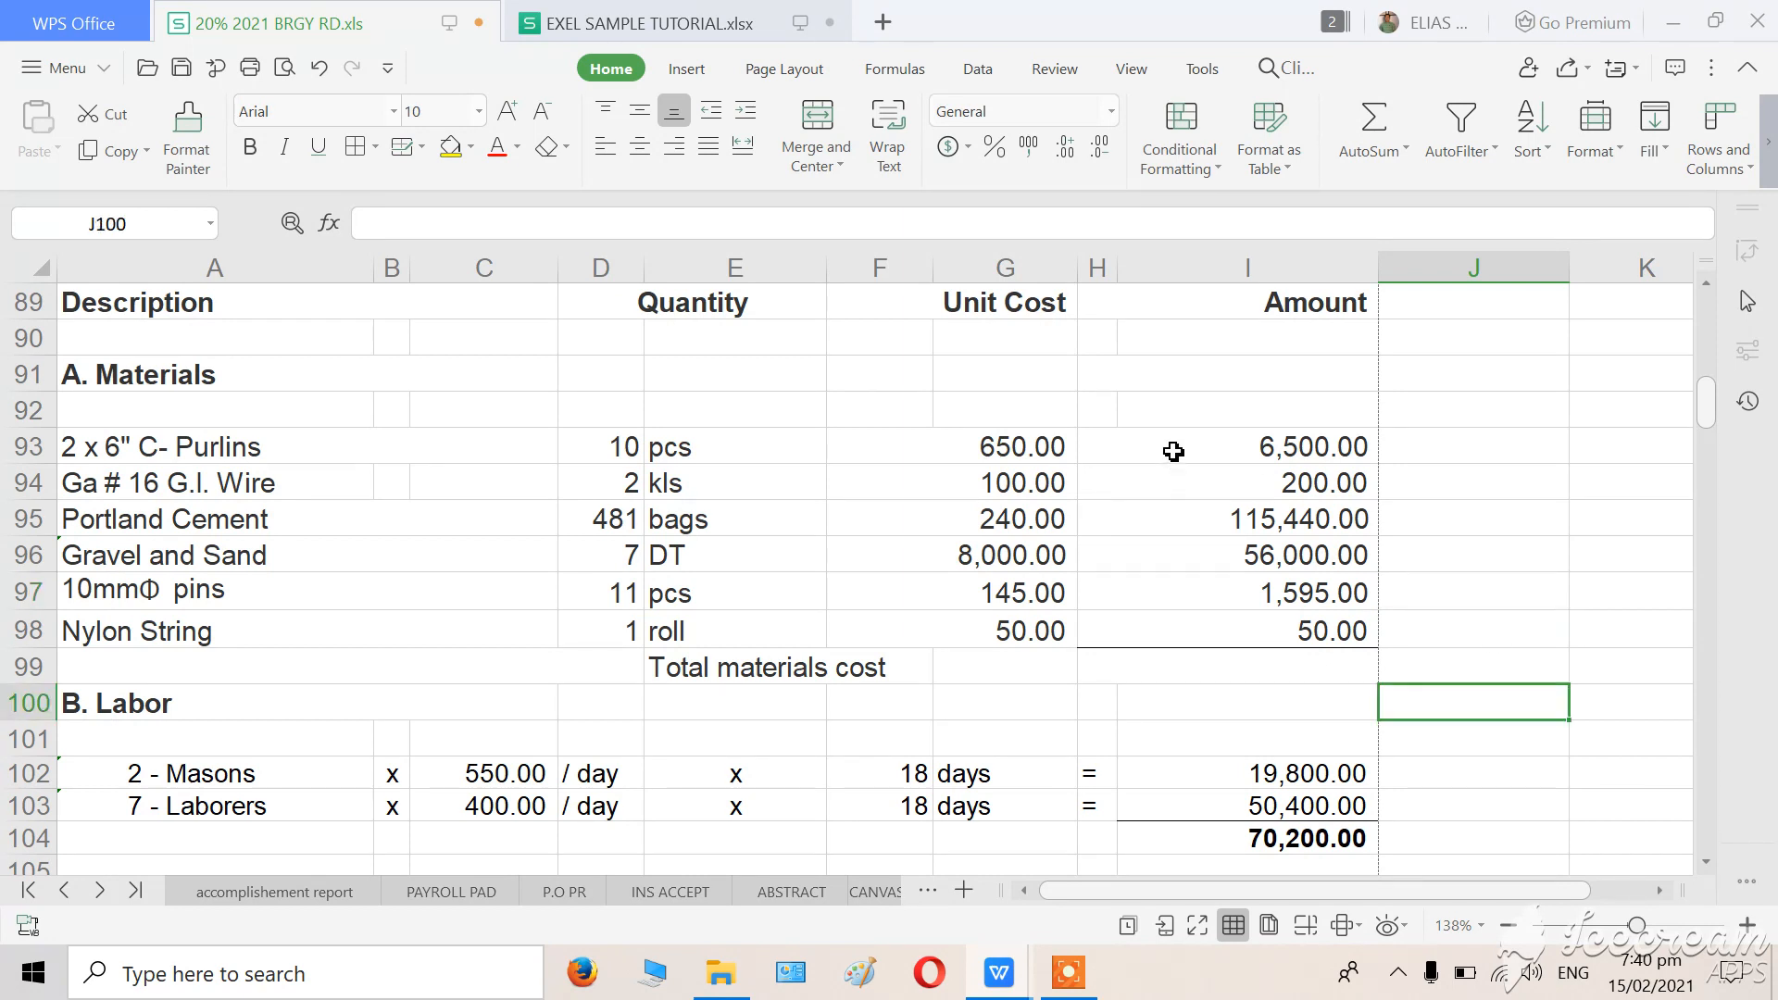
drag(1174, 448, 1182, 658)
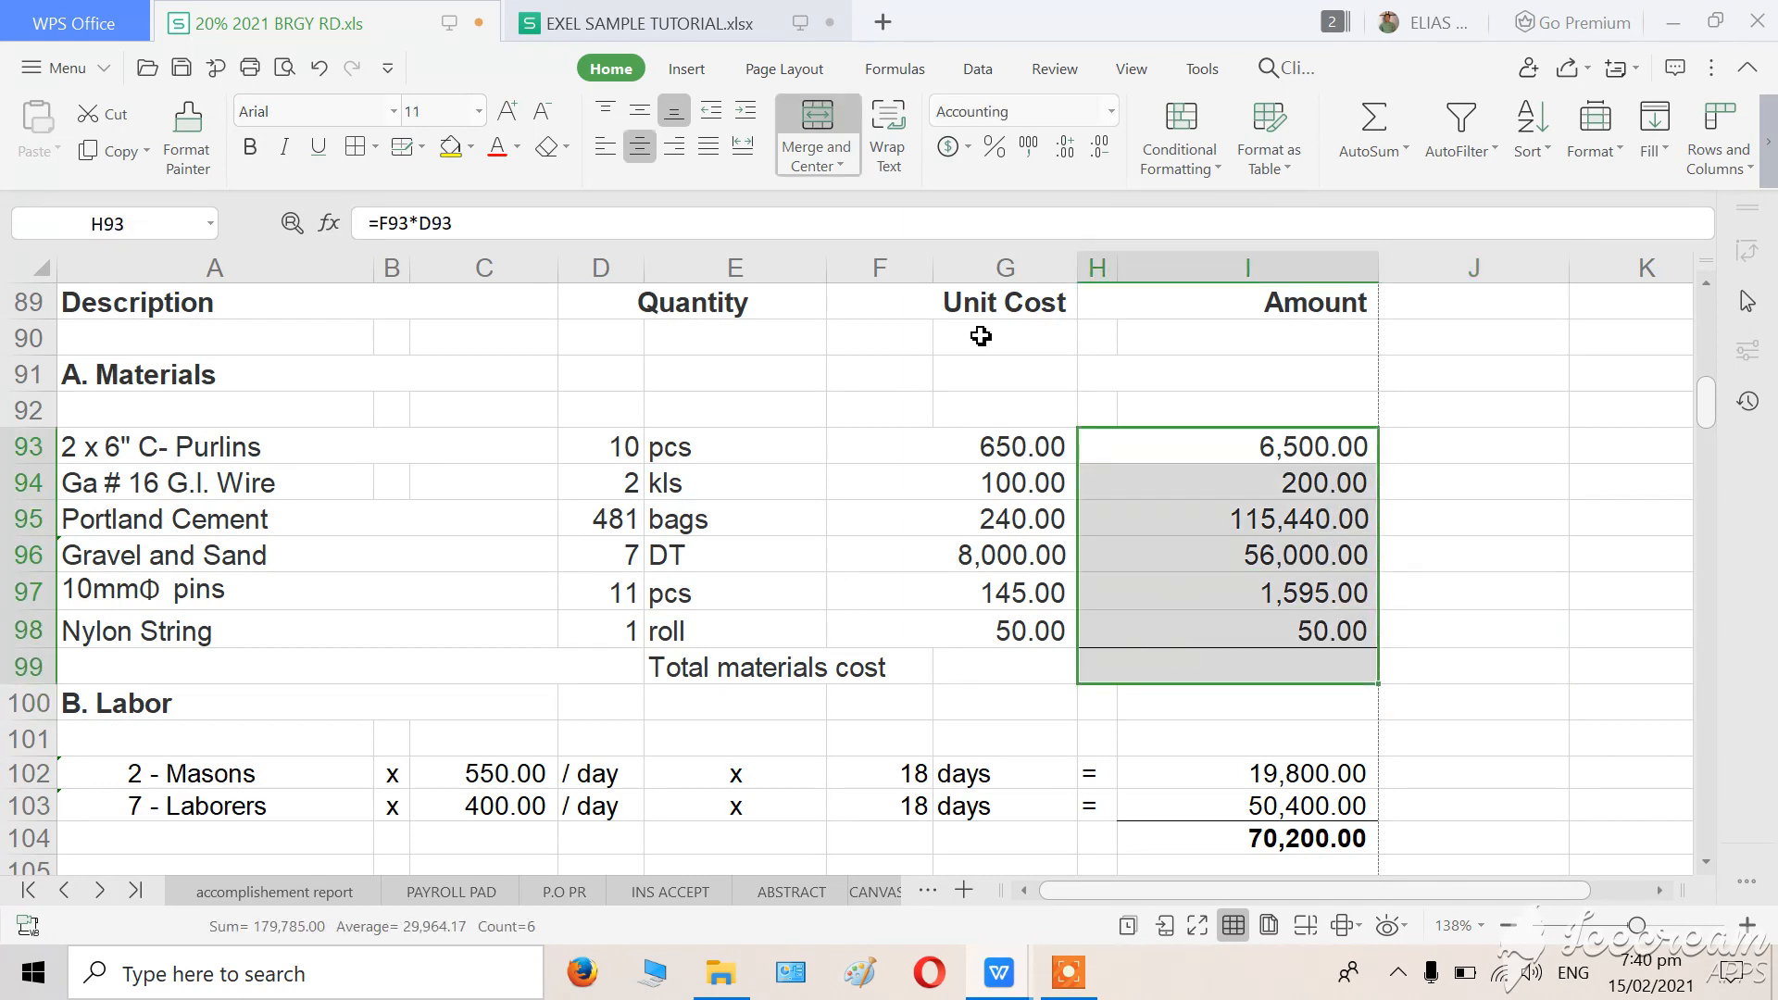
click(1374, 132)
click(1493, 794)
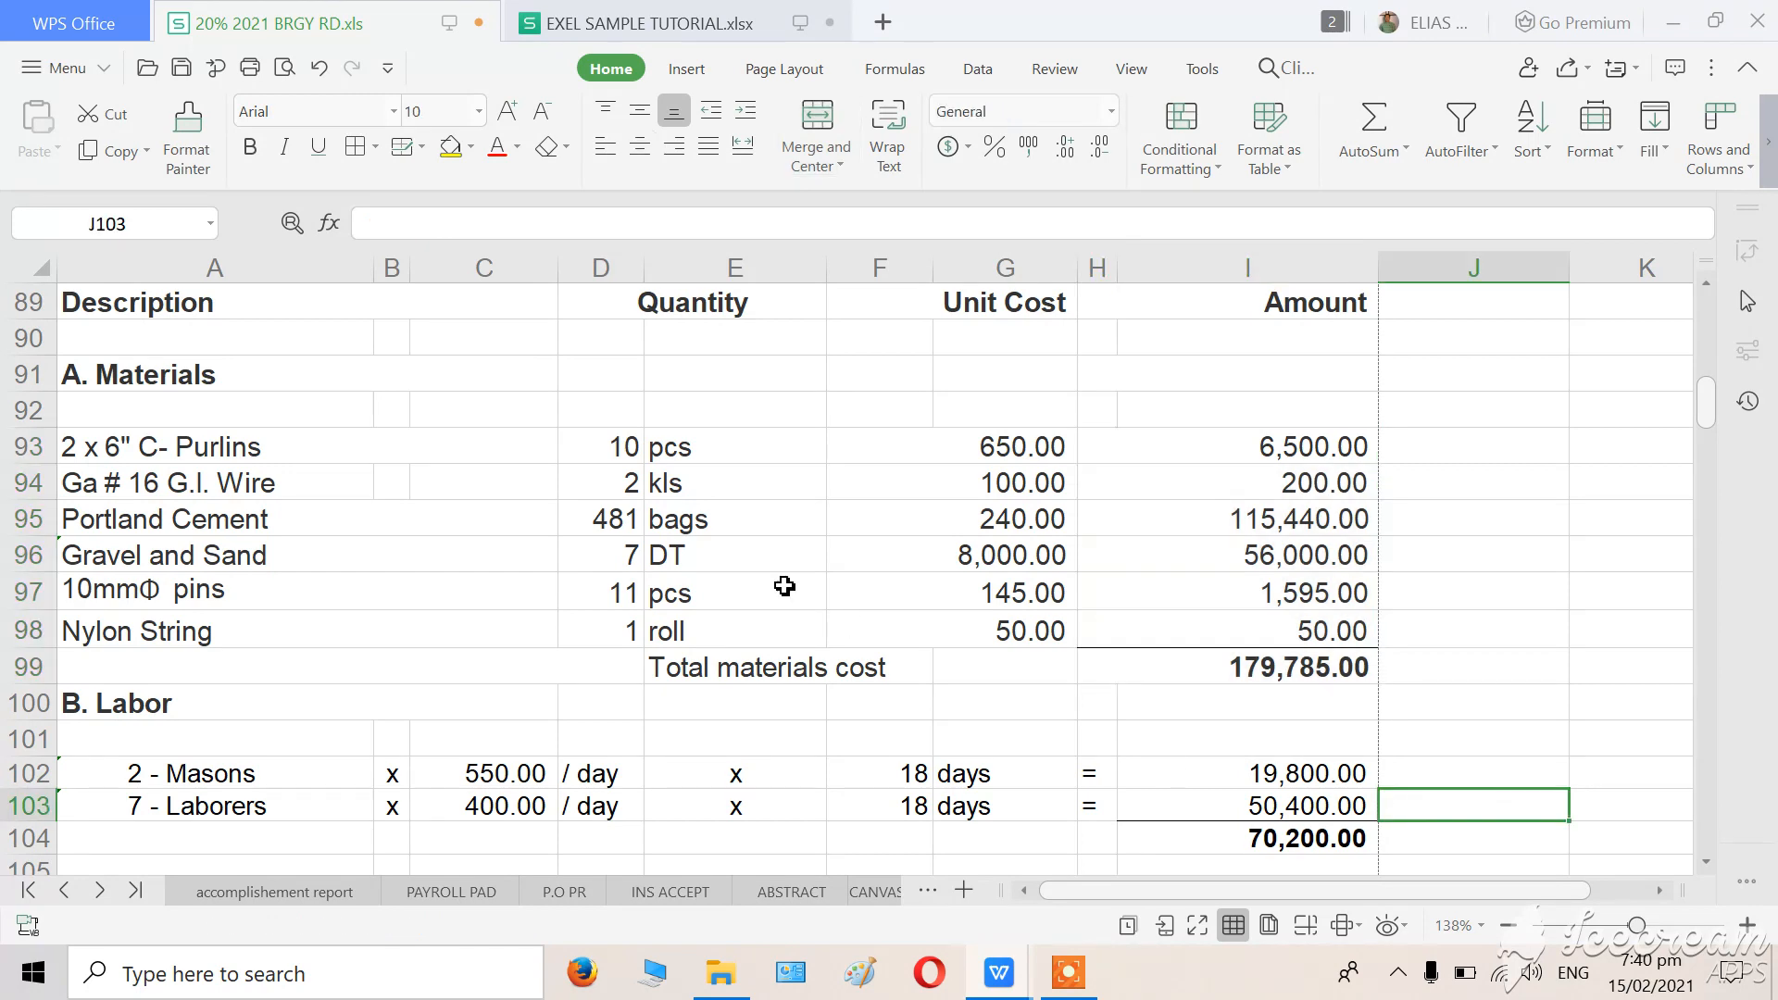
scroll(792, 584, down, 2)
scroll(798, 579, down, 1)
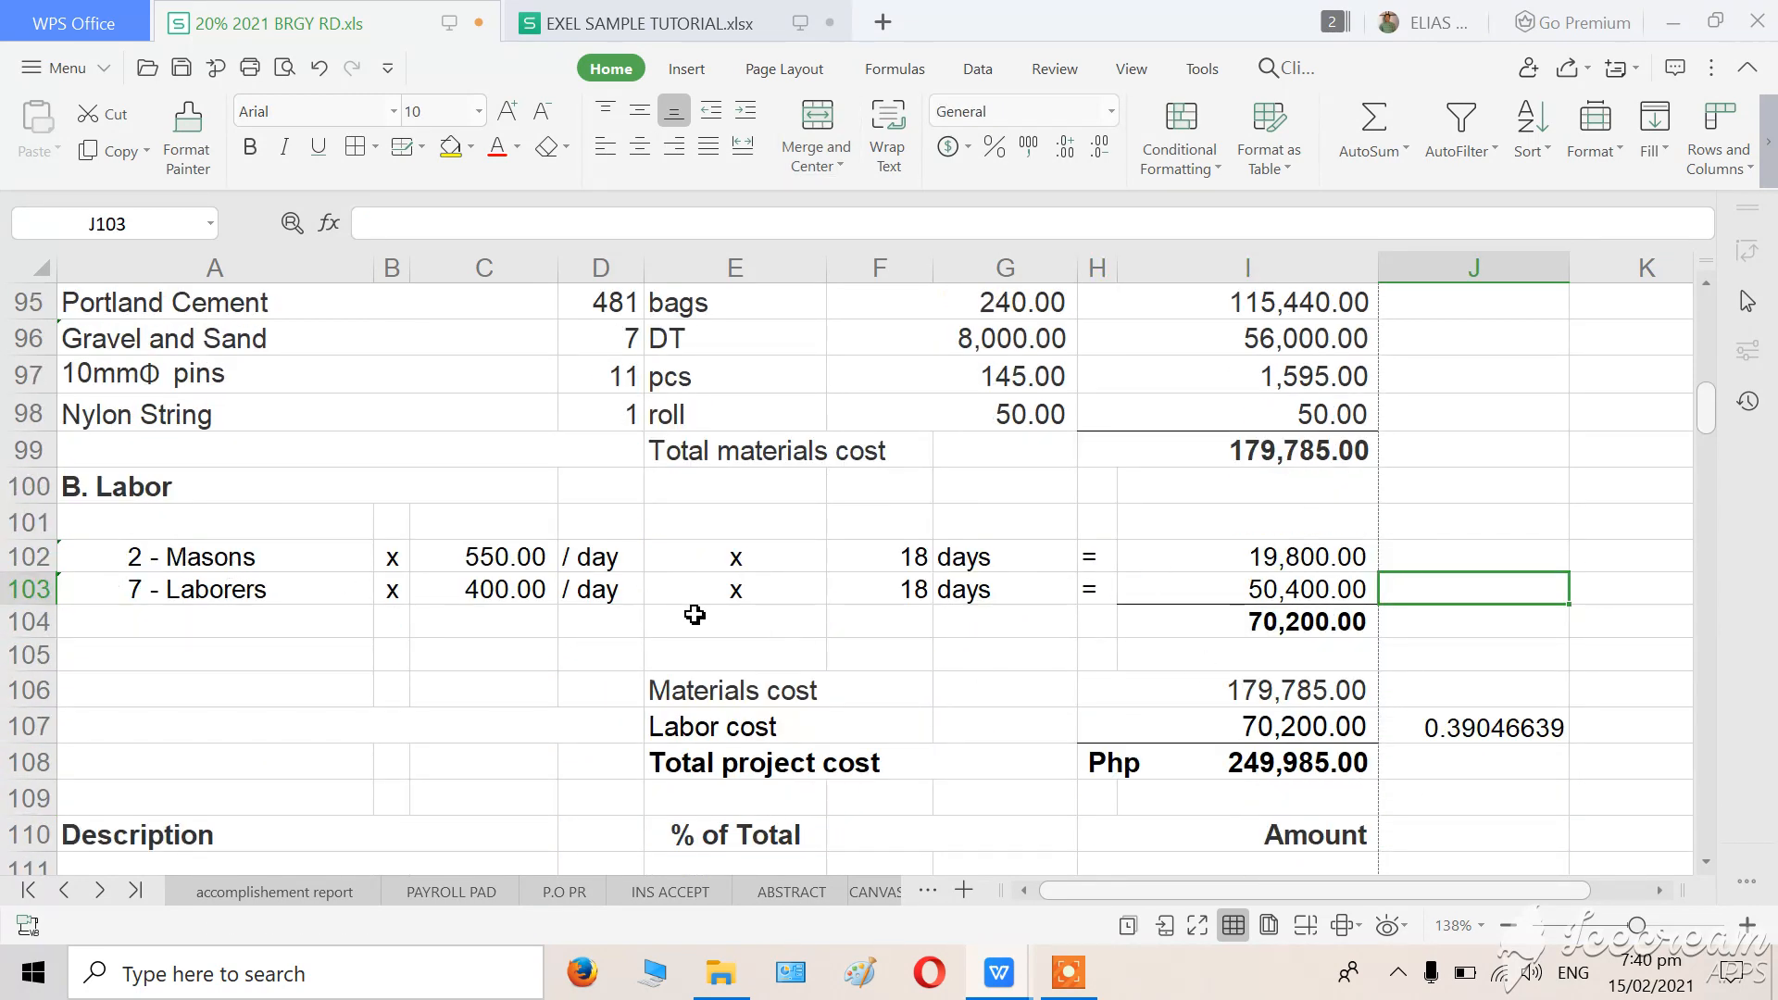
click(1464, 828)
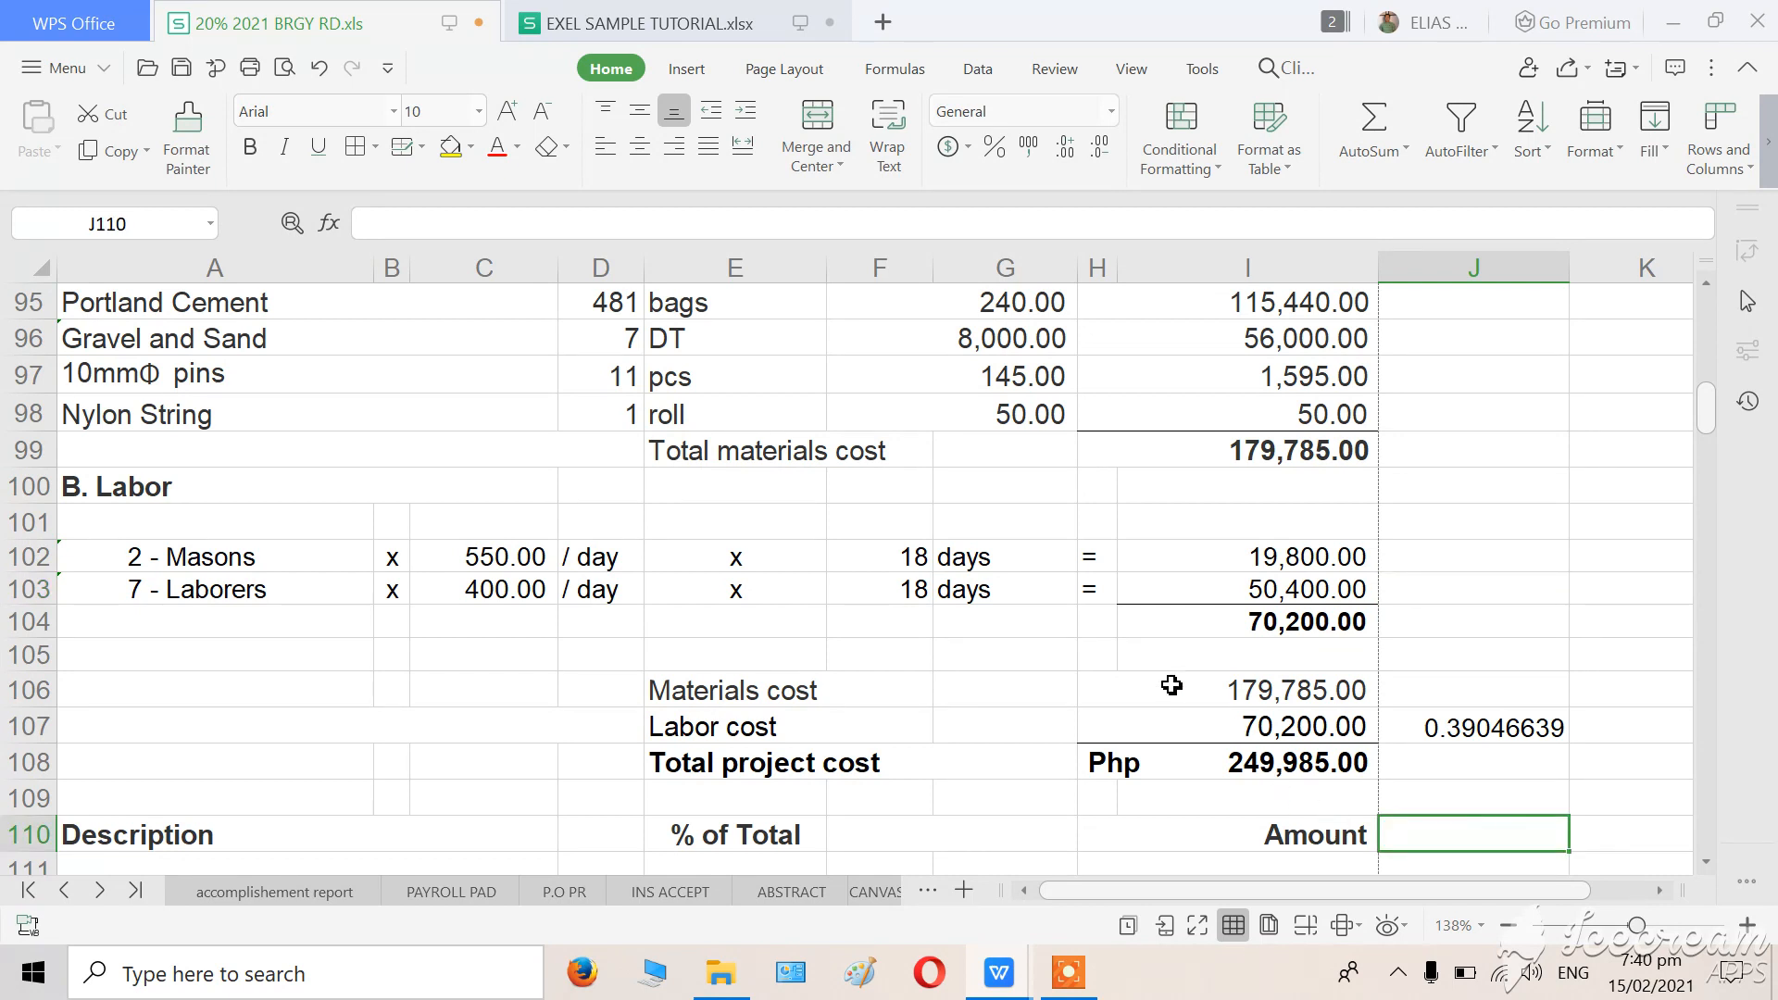
Clear the amounts of Materials cost, Labor cost and Total project cost in H106 to H108.
drag(1172, 685, 1243, 762)
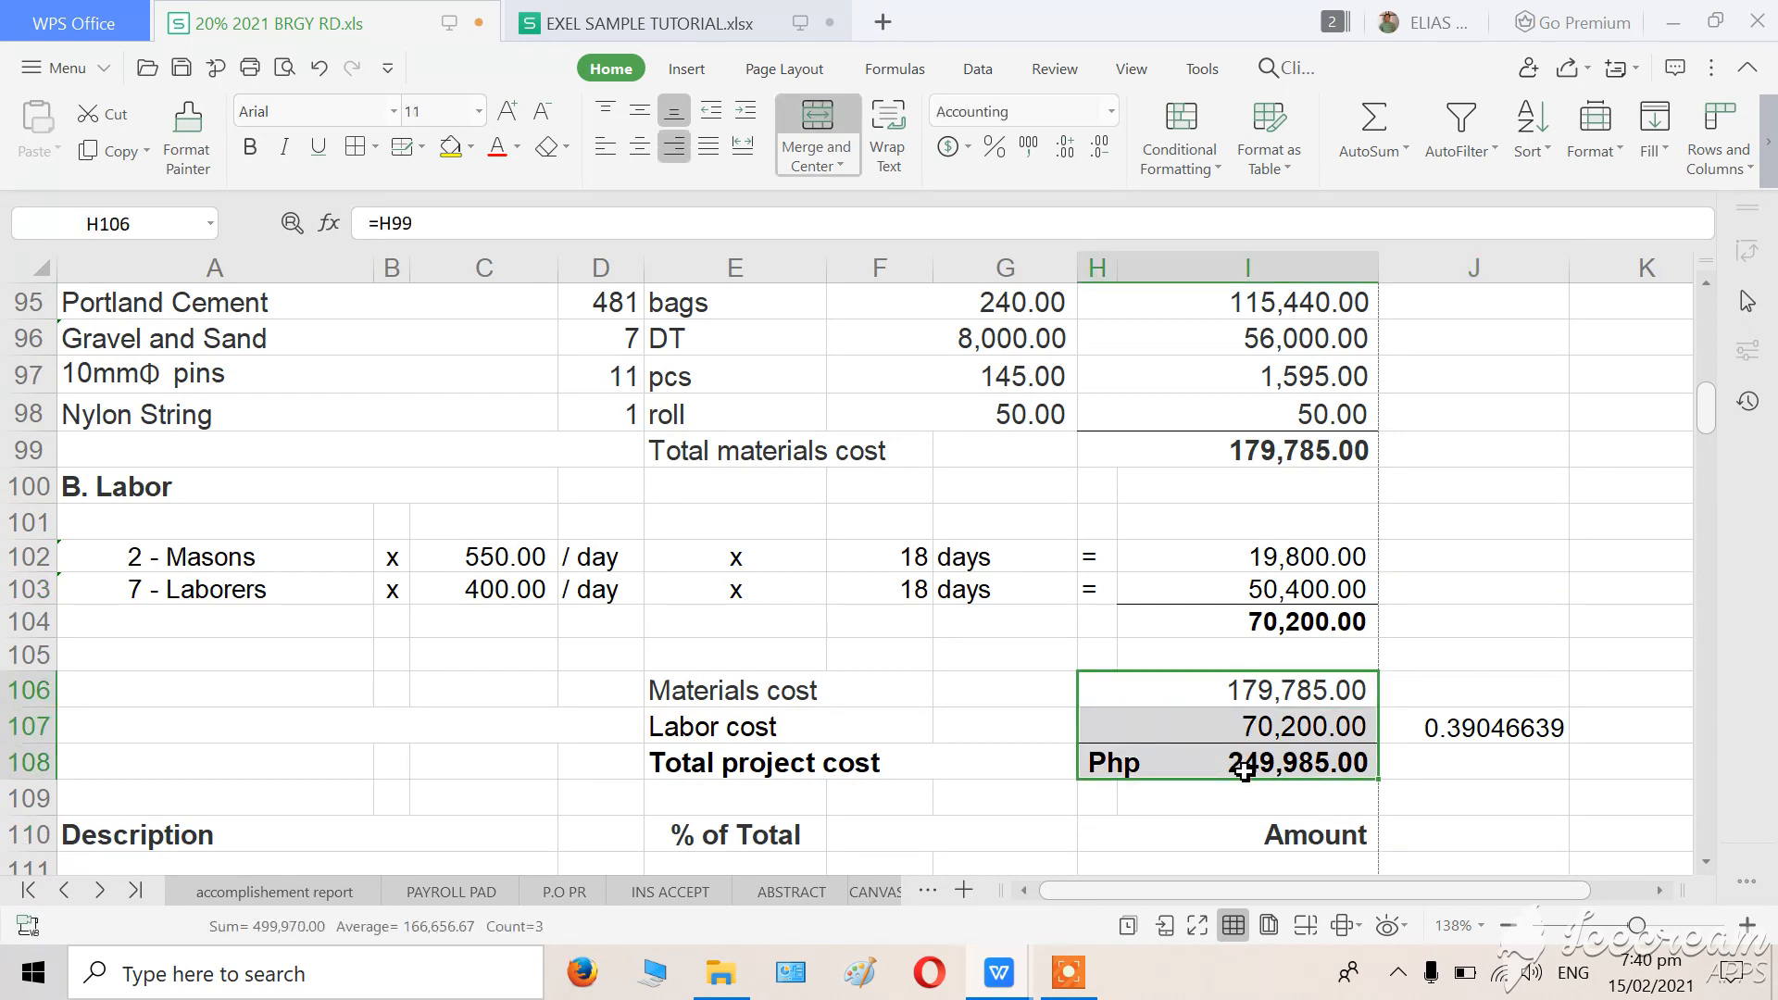
key(Delete)
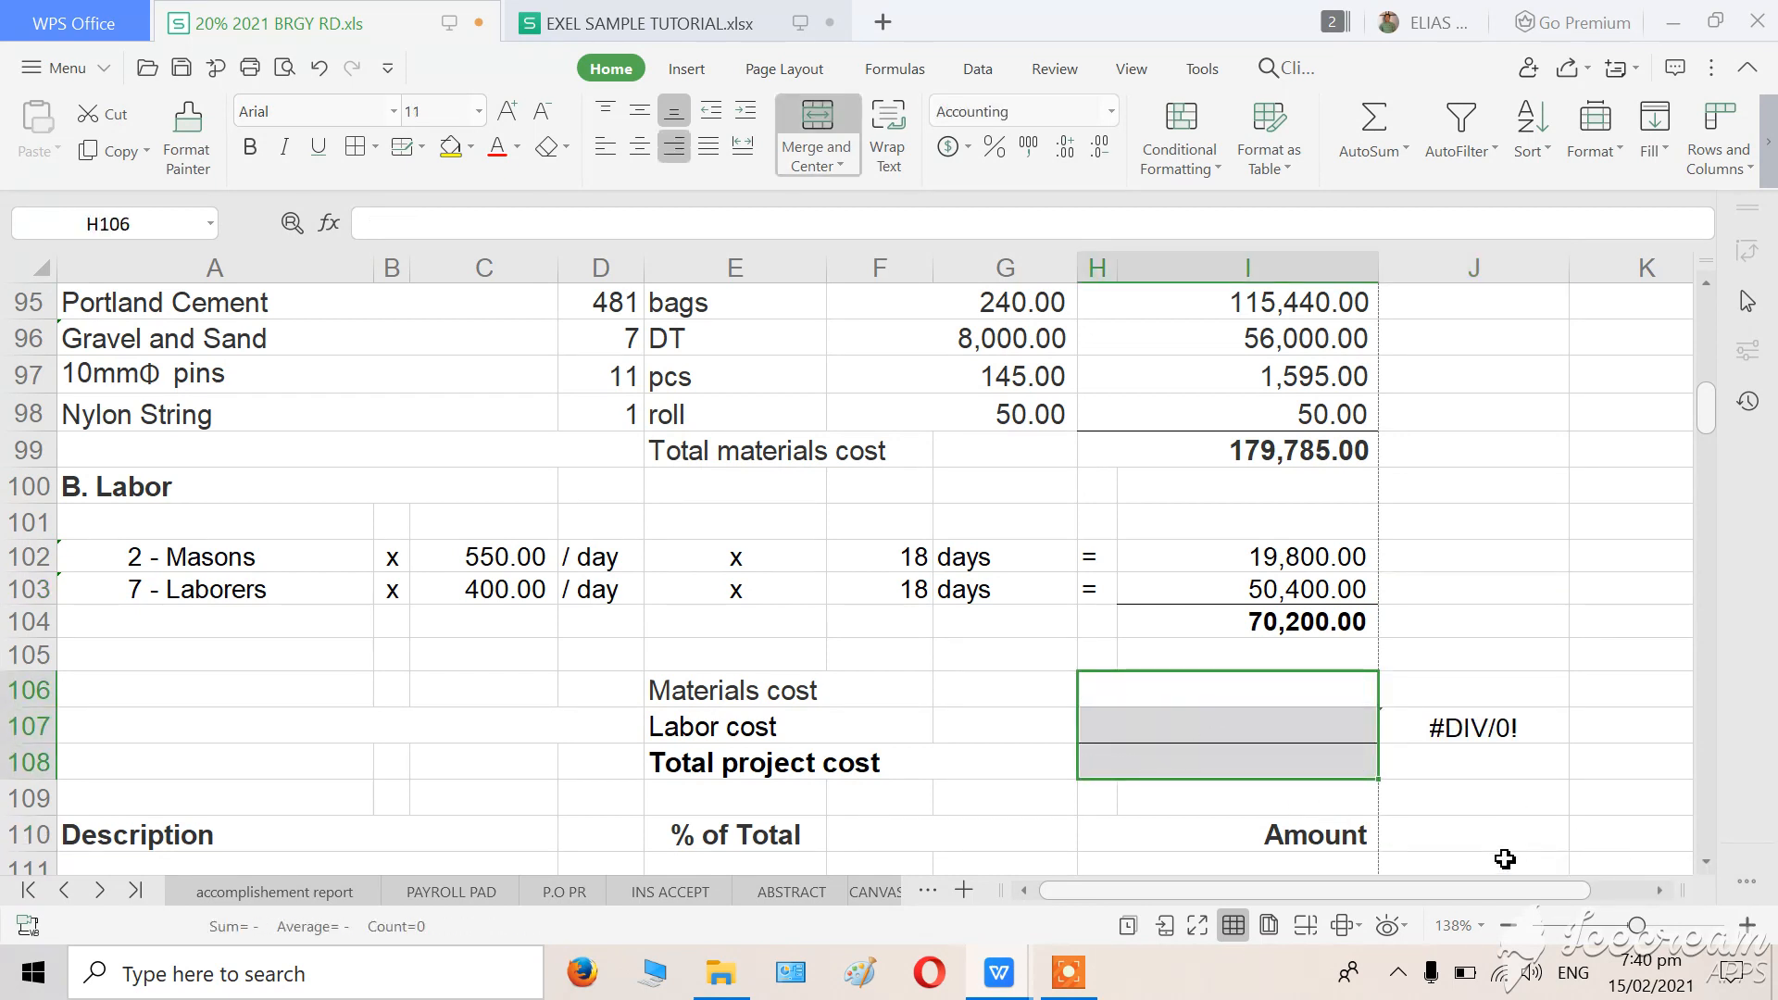
click(1504, 858)
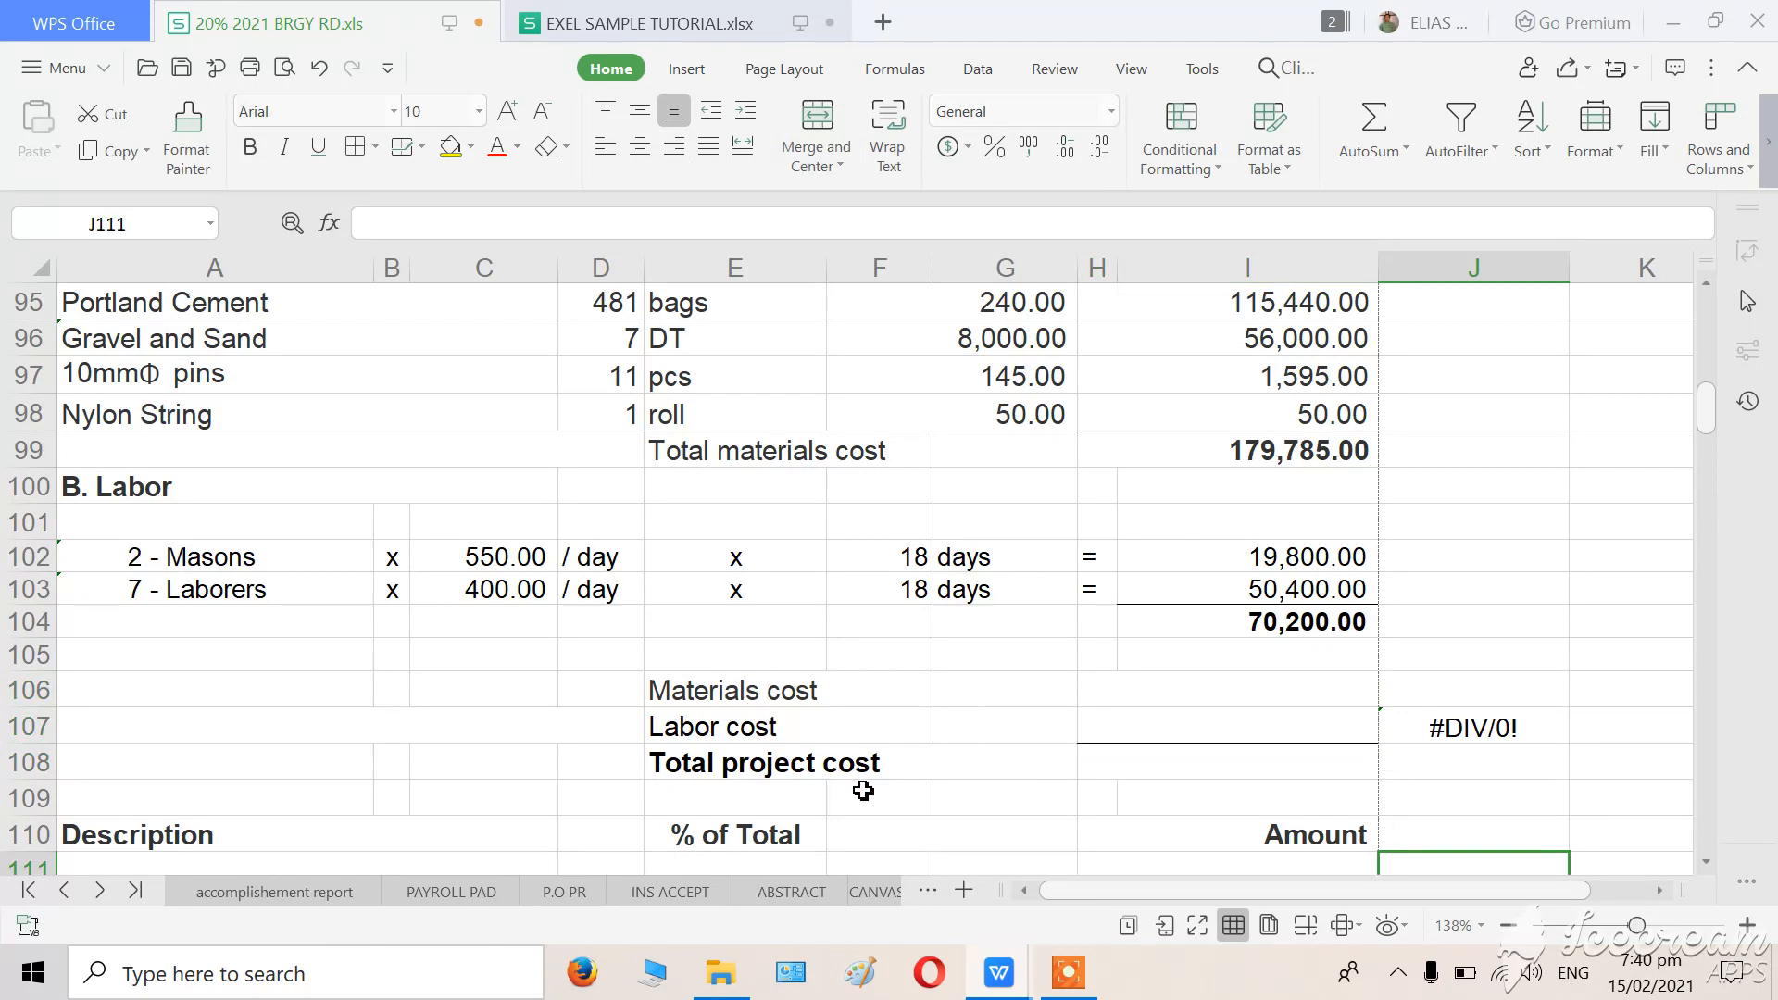
Review the materials and labor sections above the cost summary, down to the Total project cost row.
scroll(864, 789, up, 2)
scroll(866, 788, up, 4)
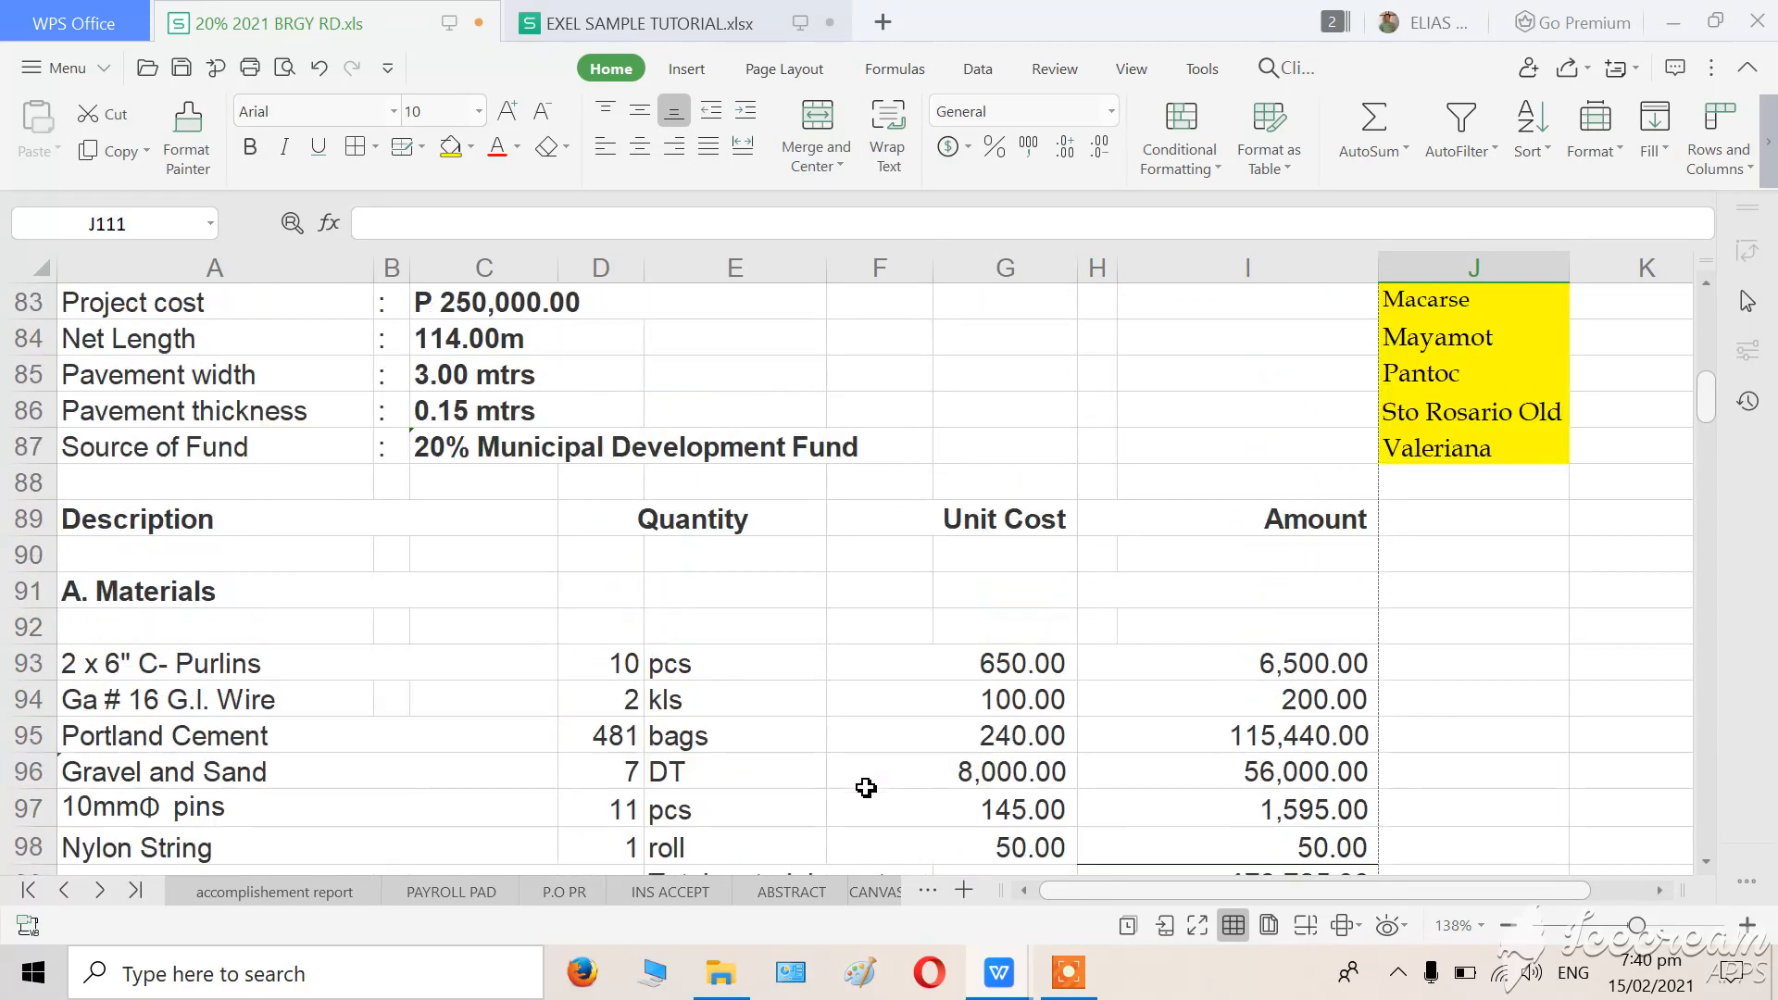
scroll(866, 788, down, 2)
scroll(866, 789, up, 3)
scroll(865, 787, down, 3)
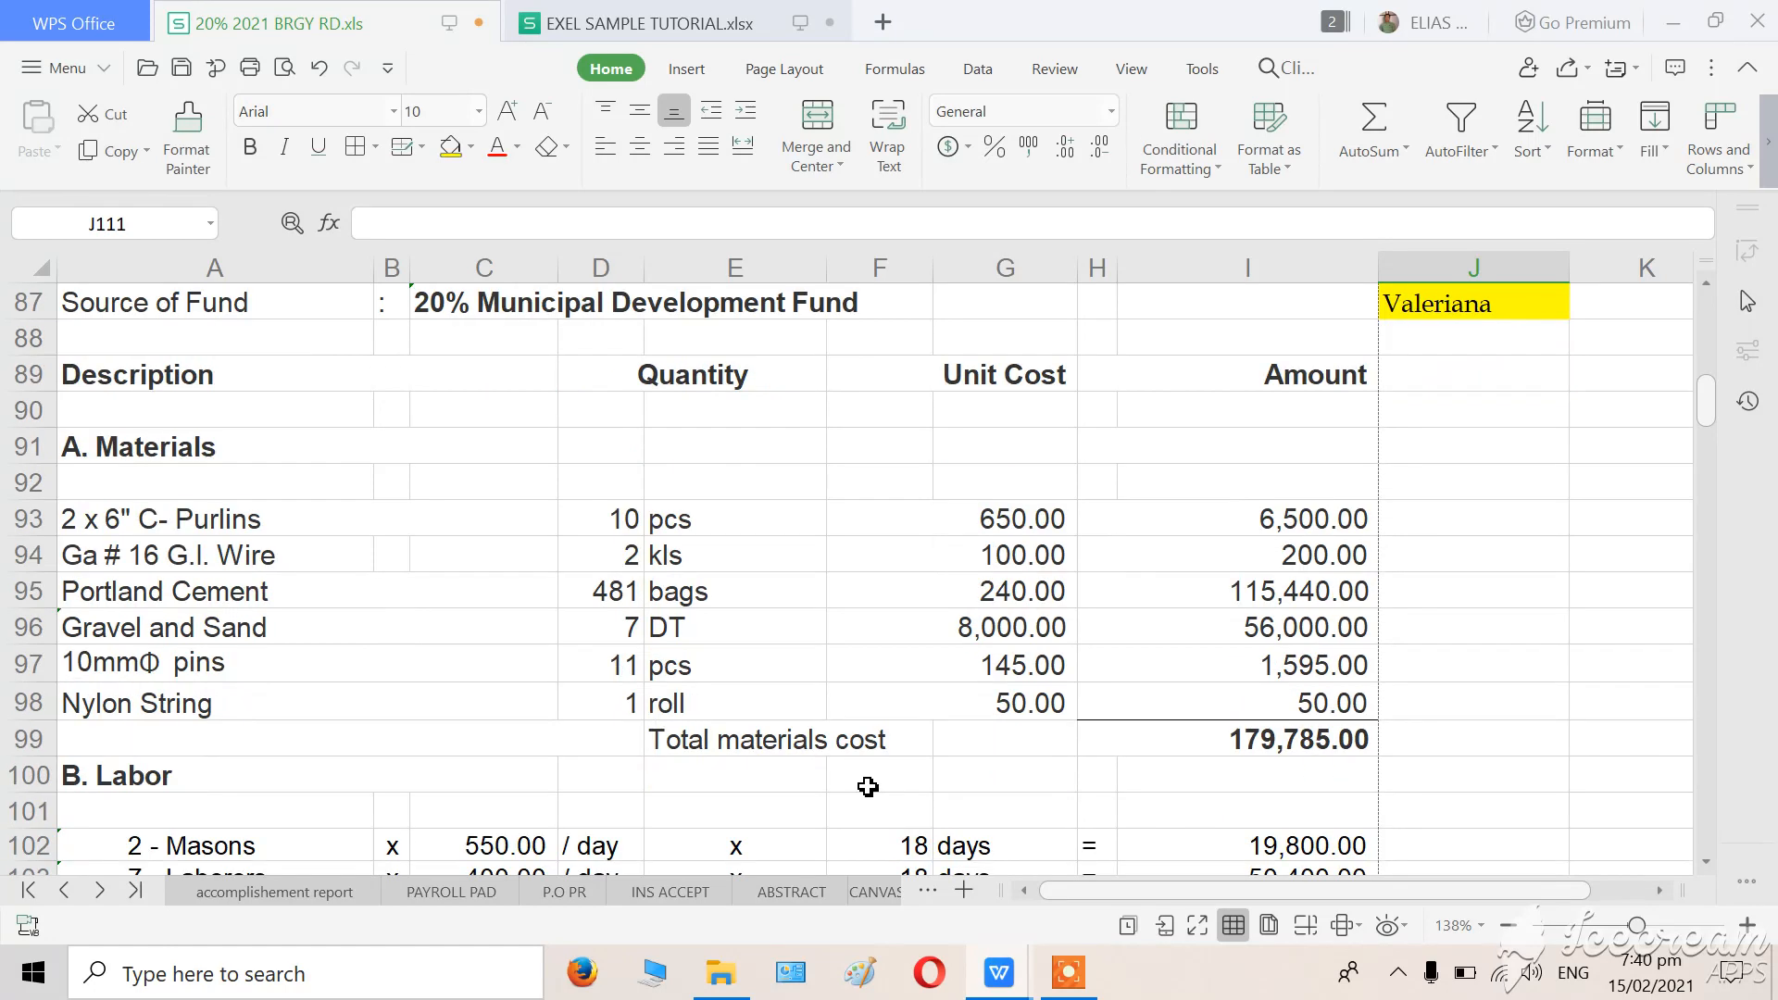
scroll(922, 677, down, 1)
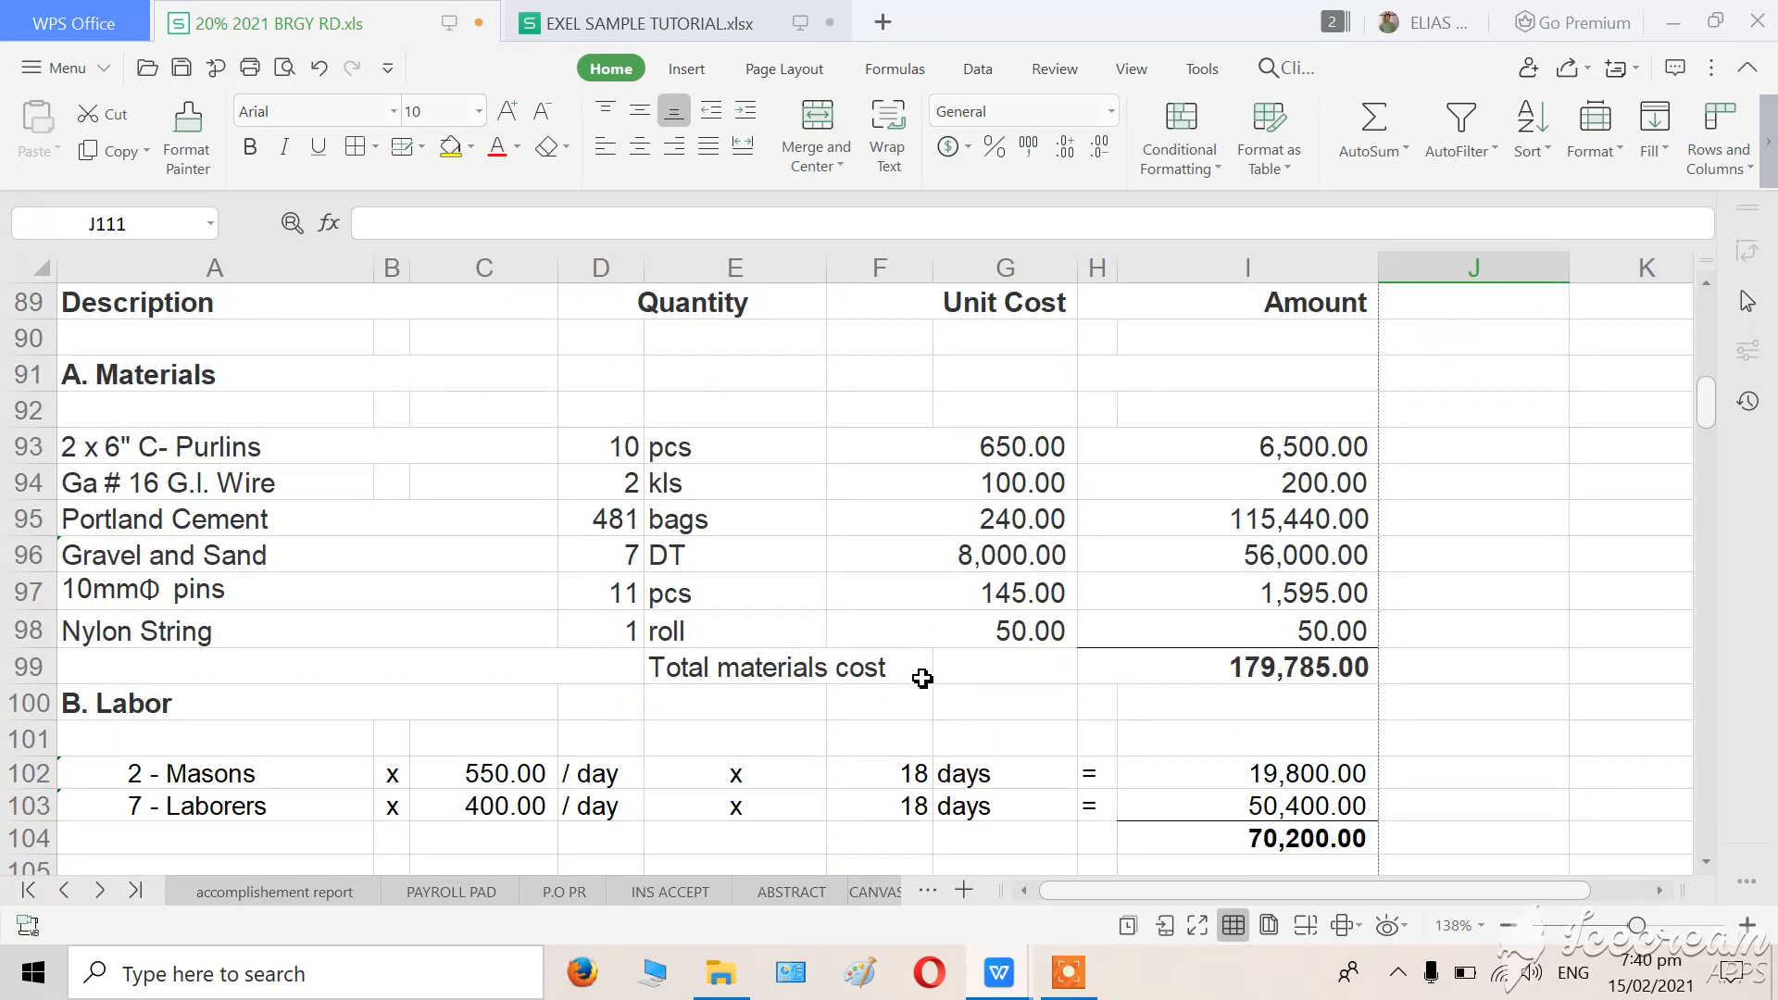
scroll(925, 679, down, 1)
scroll(794, 767, down, 1)
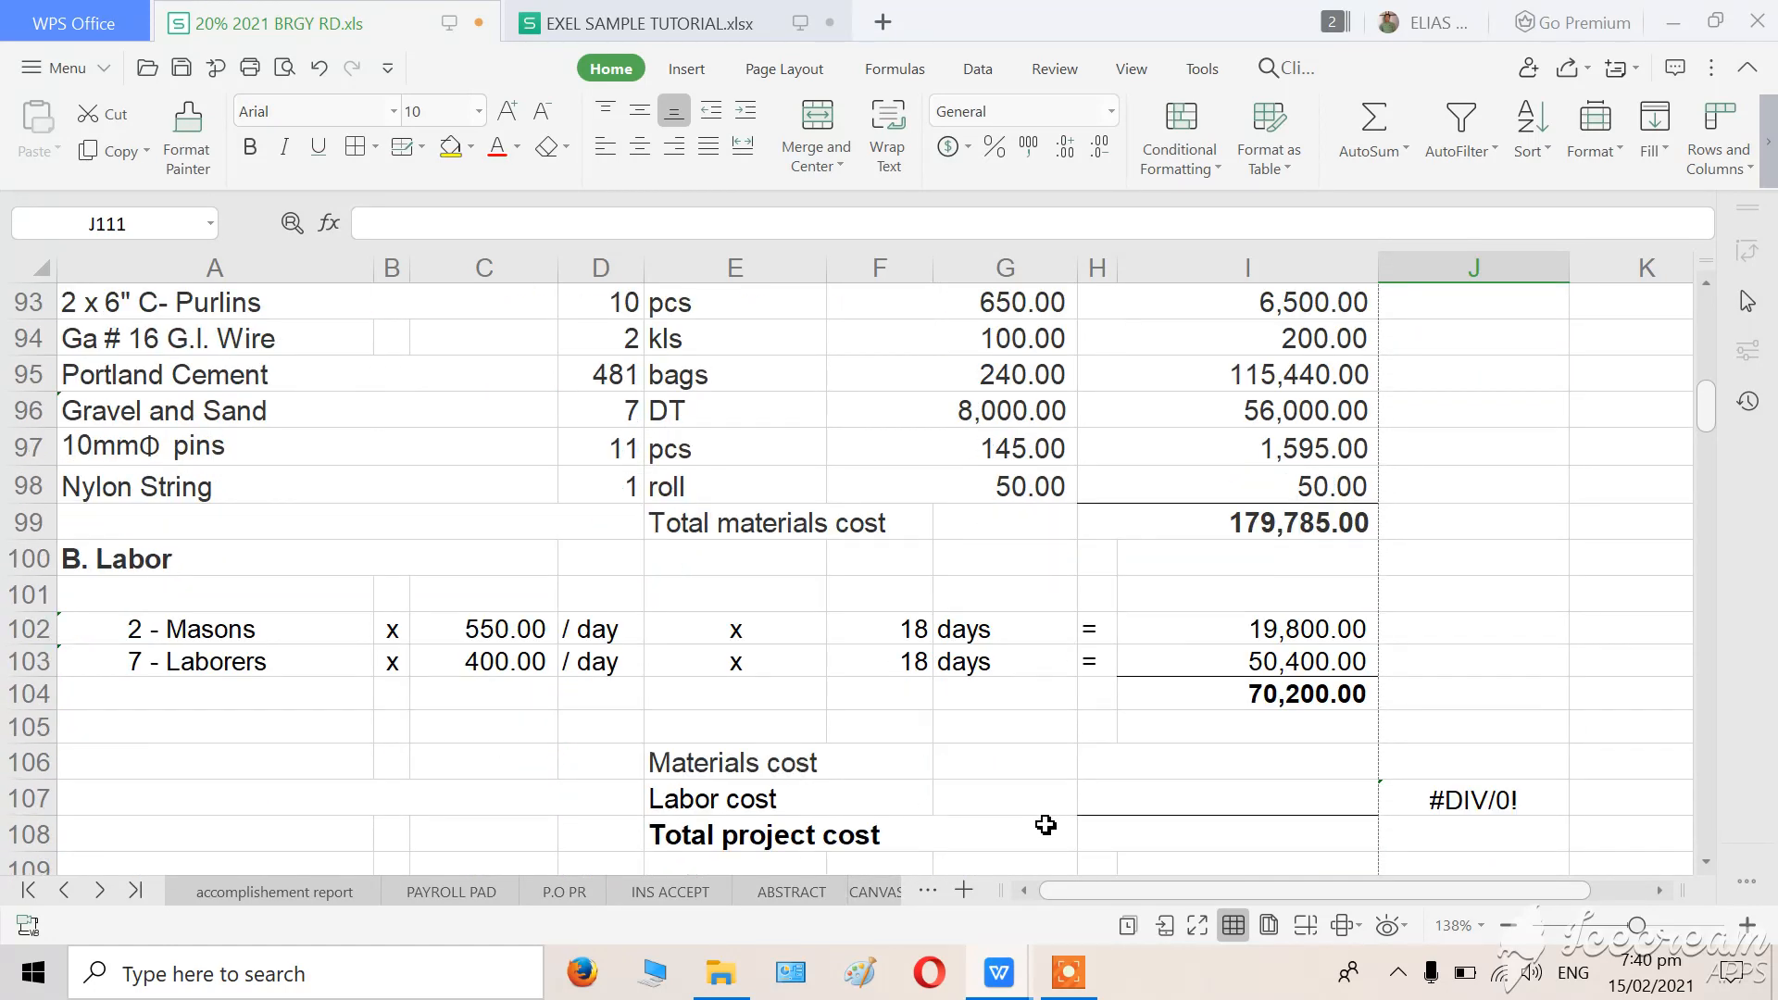
scroll(885, 804, up, 1)
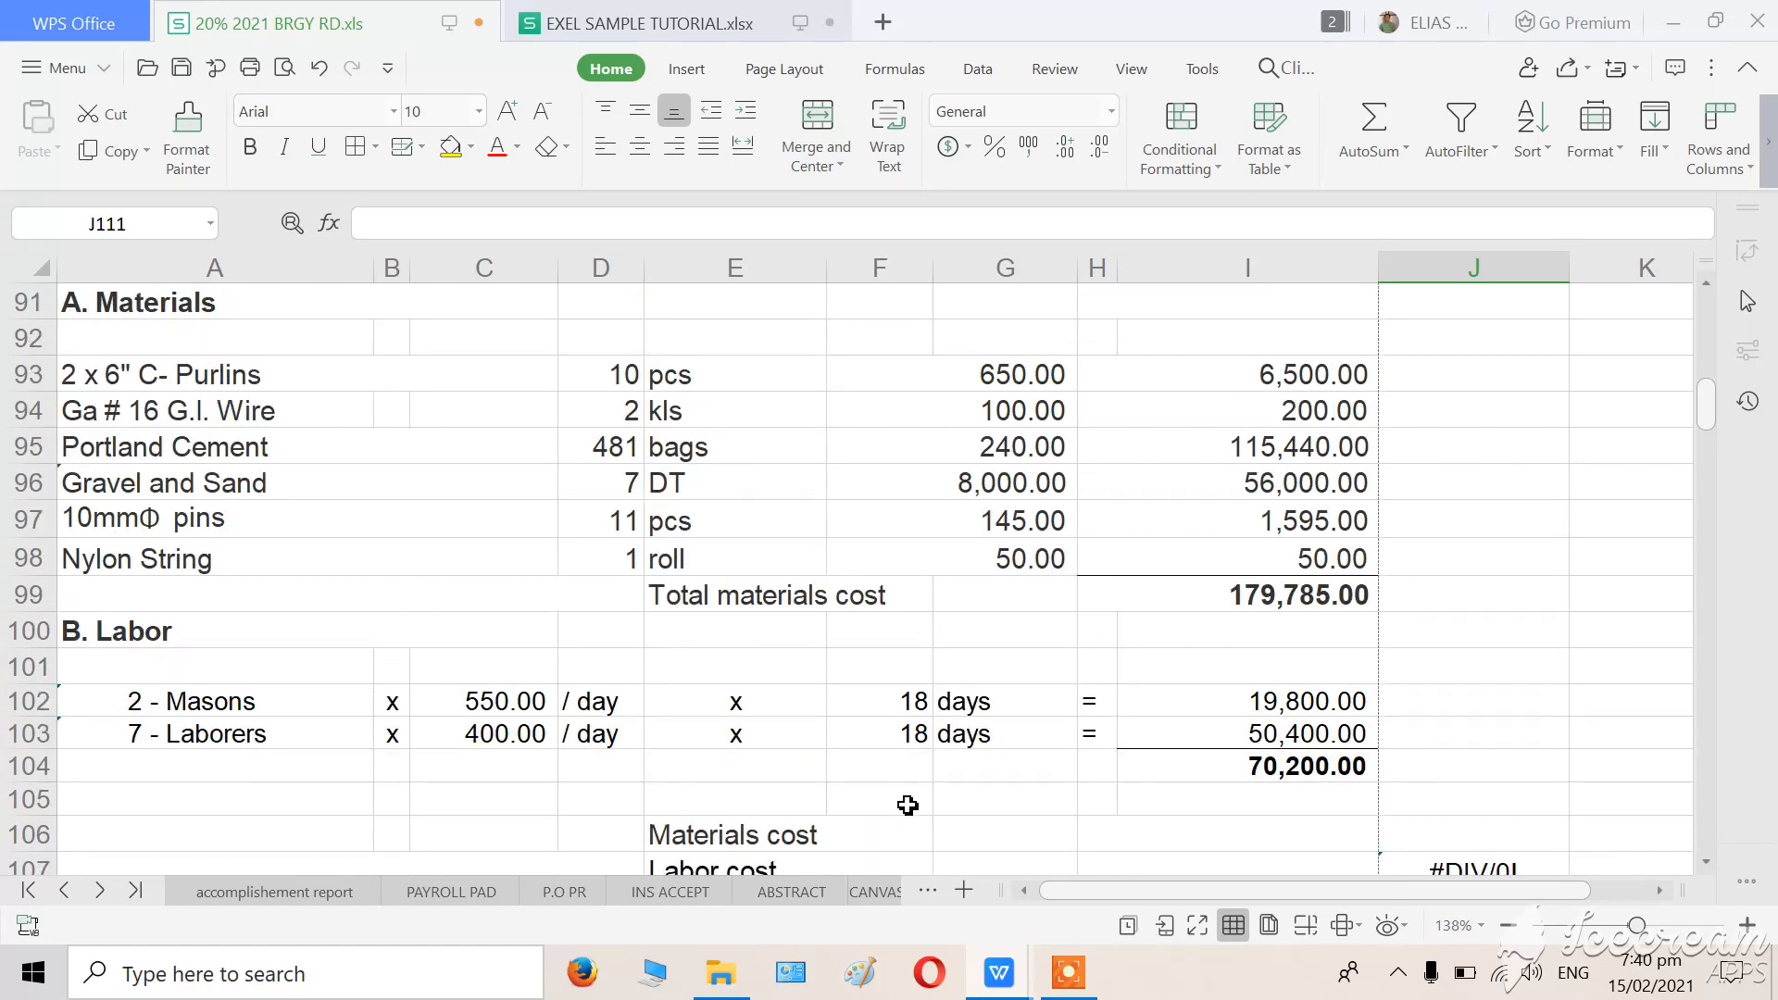
scroll(908, 806, down, 1)
click(1169, 765)
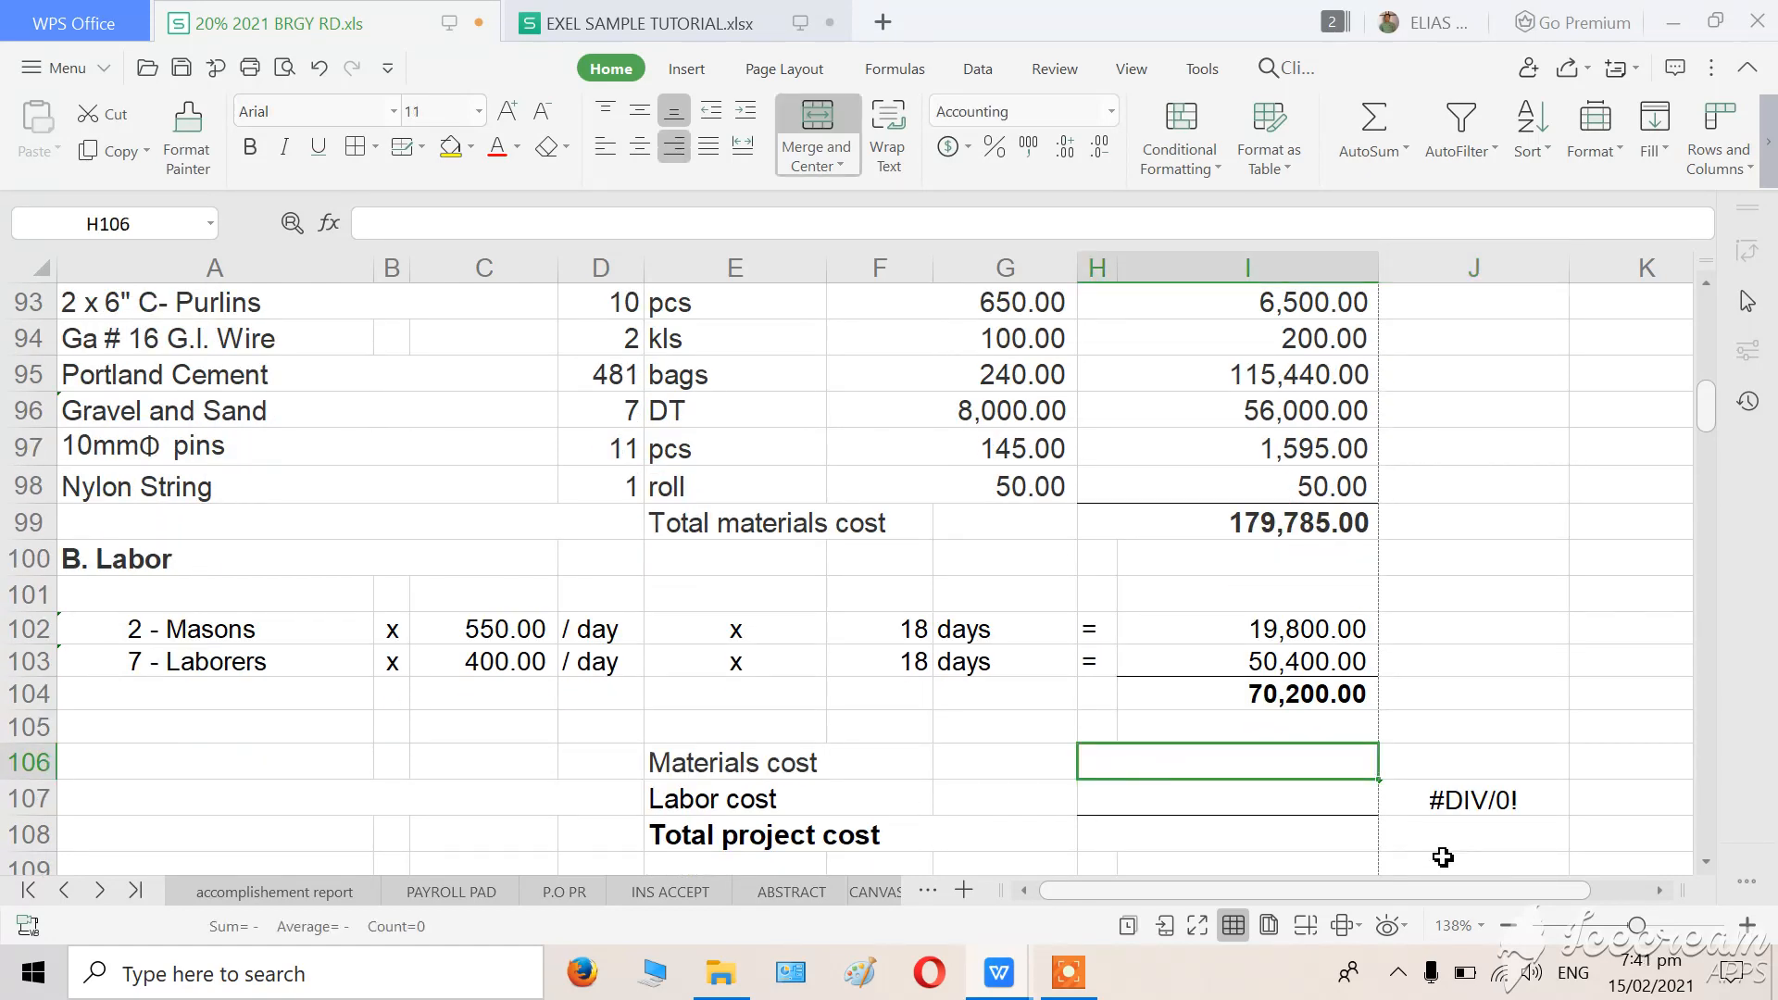
text(=)
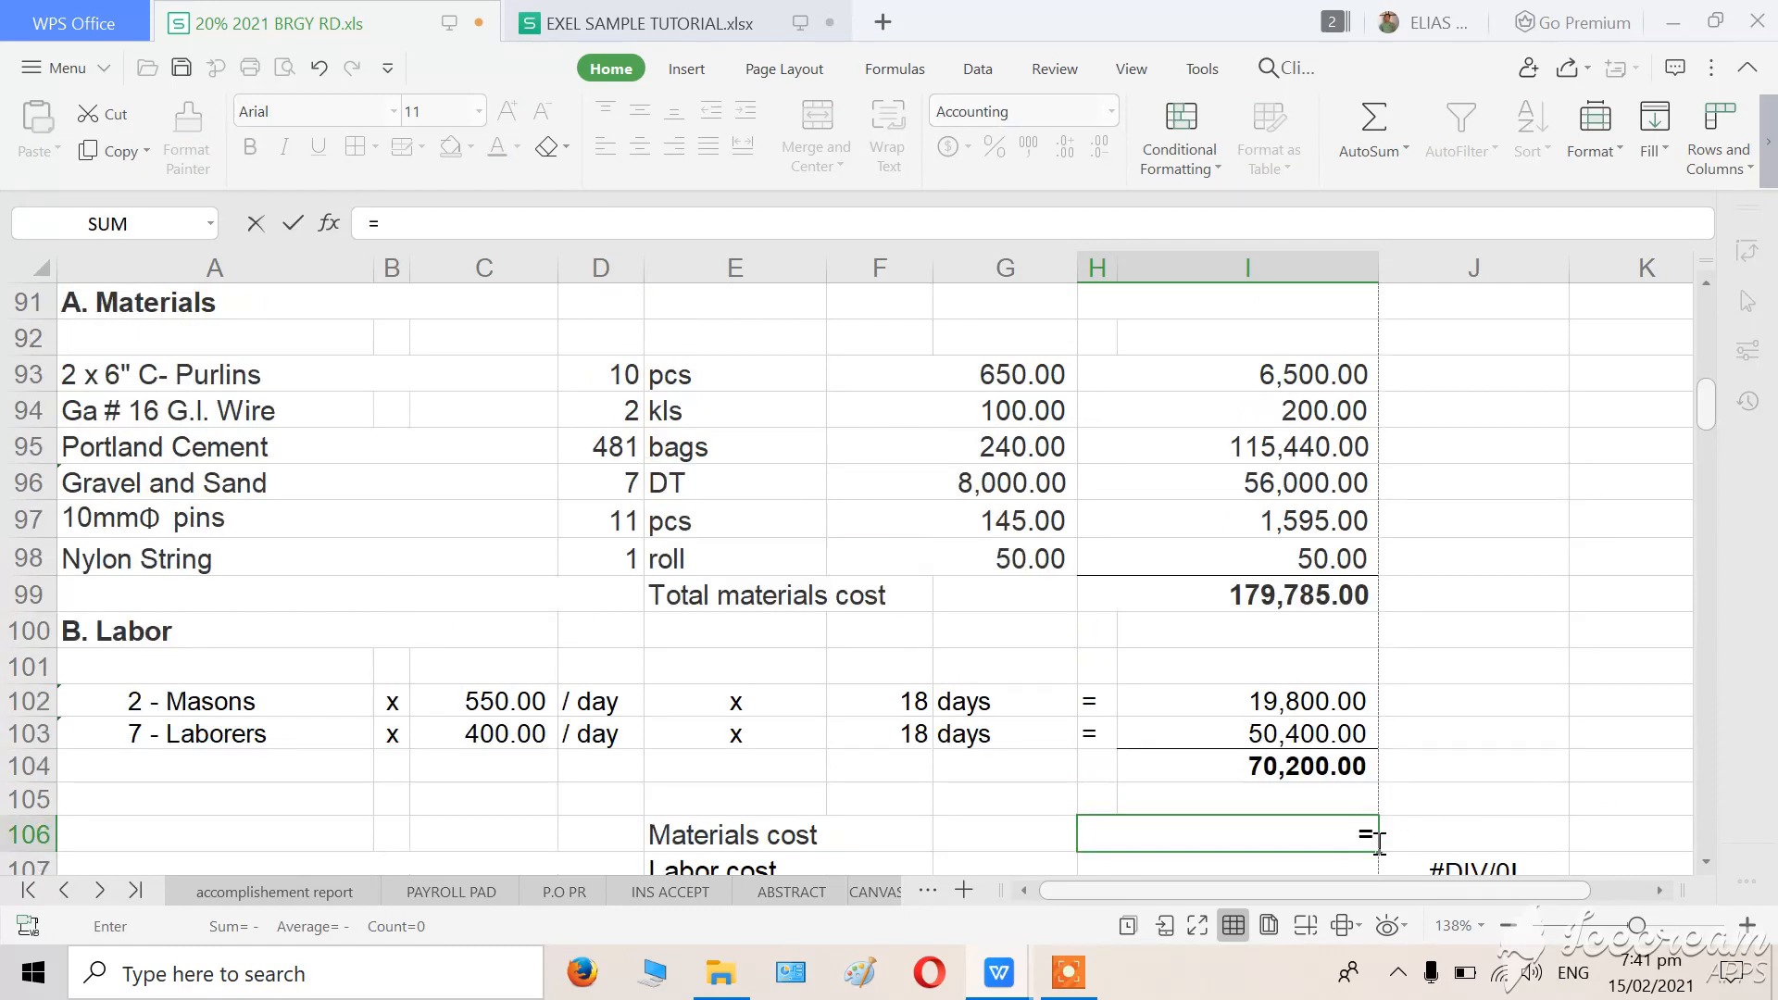
scroll(1379, 828, up, 3)
scroll(1357, 799, down, 1)
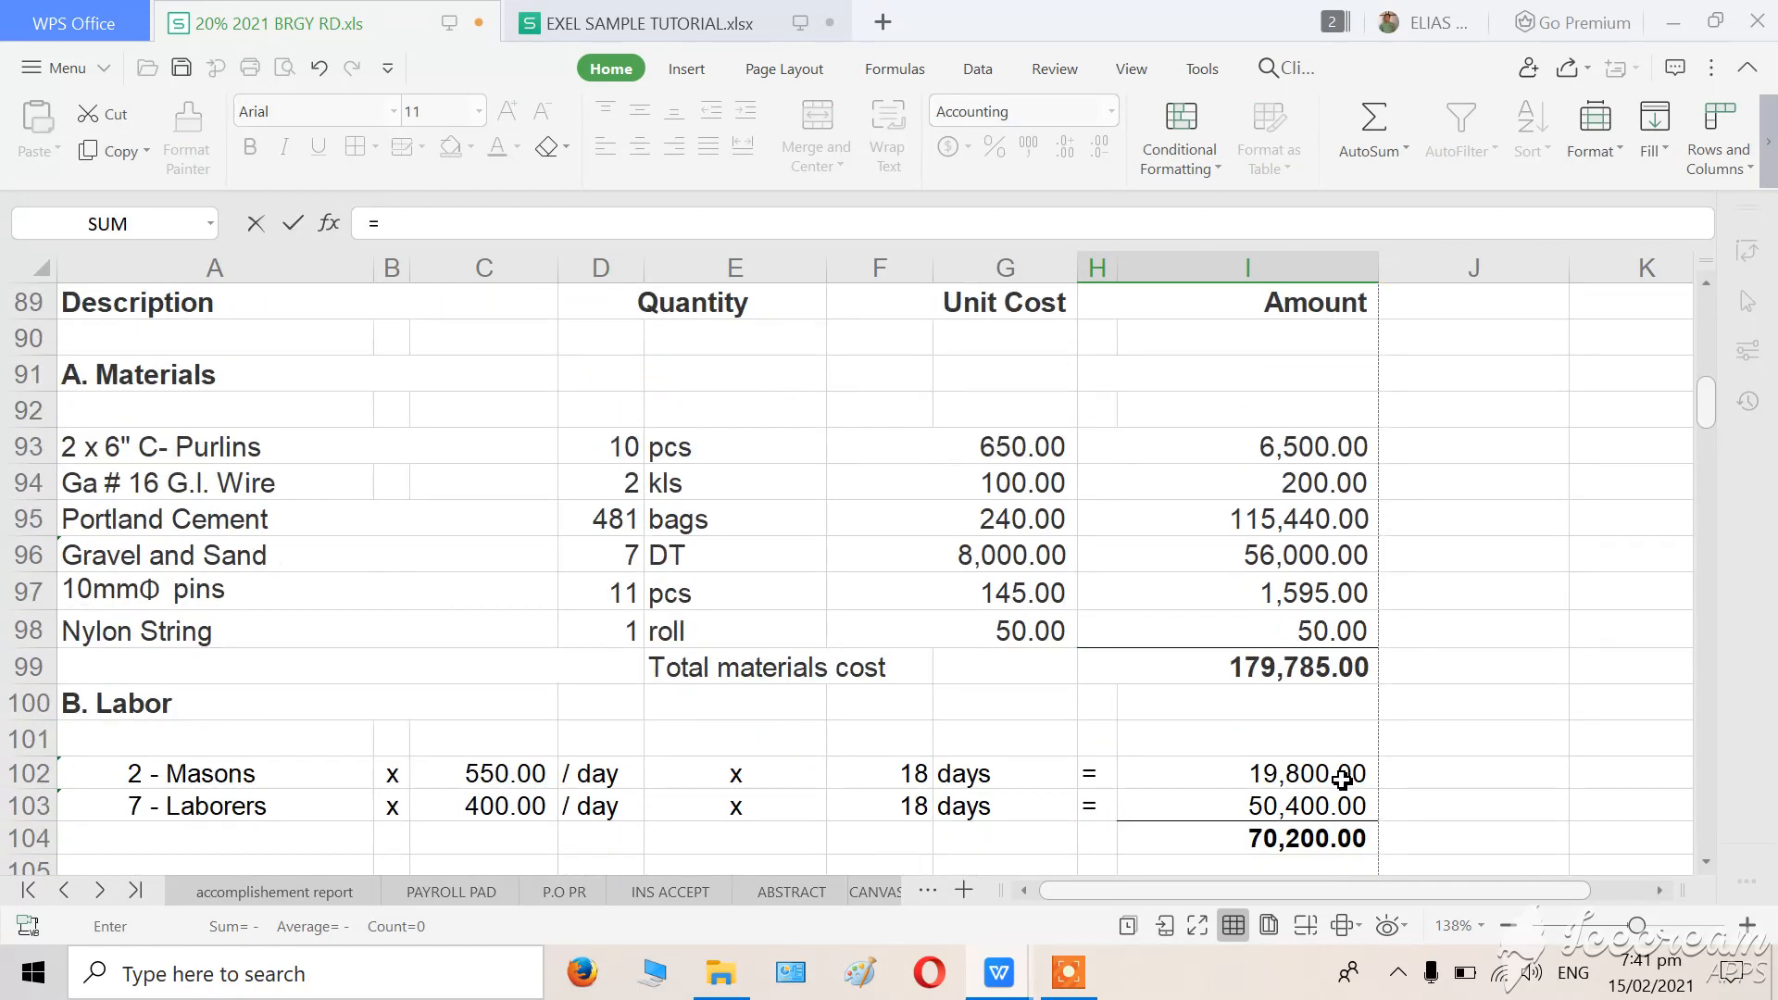
click(1284, 670)
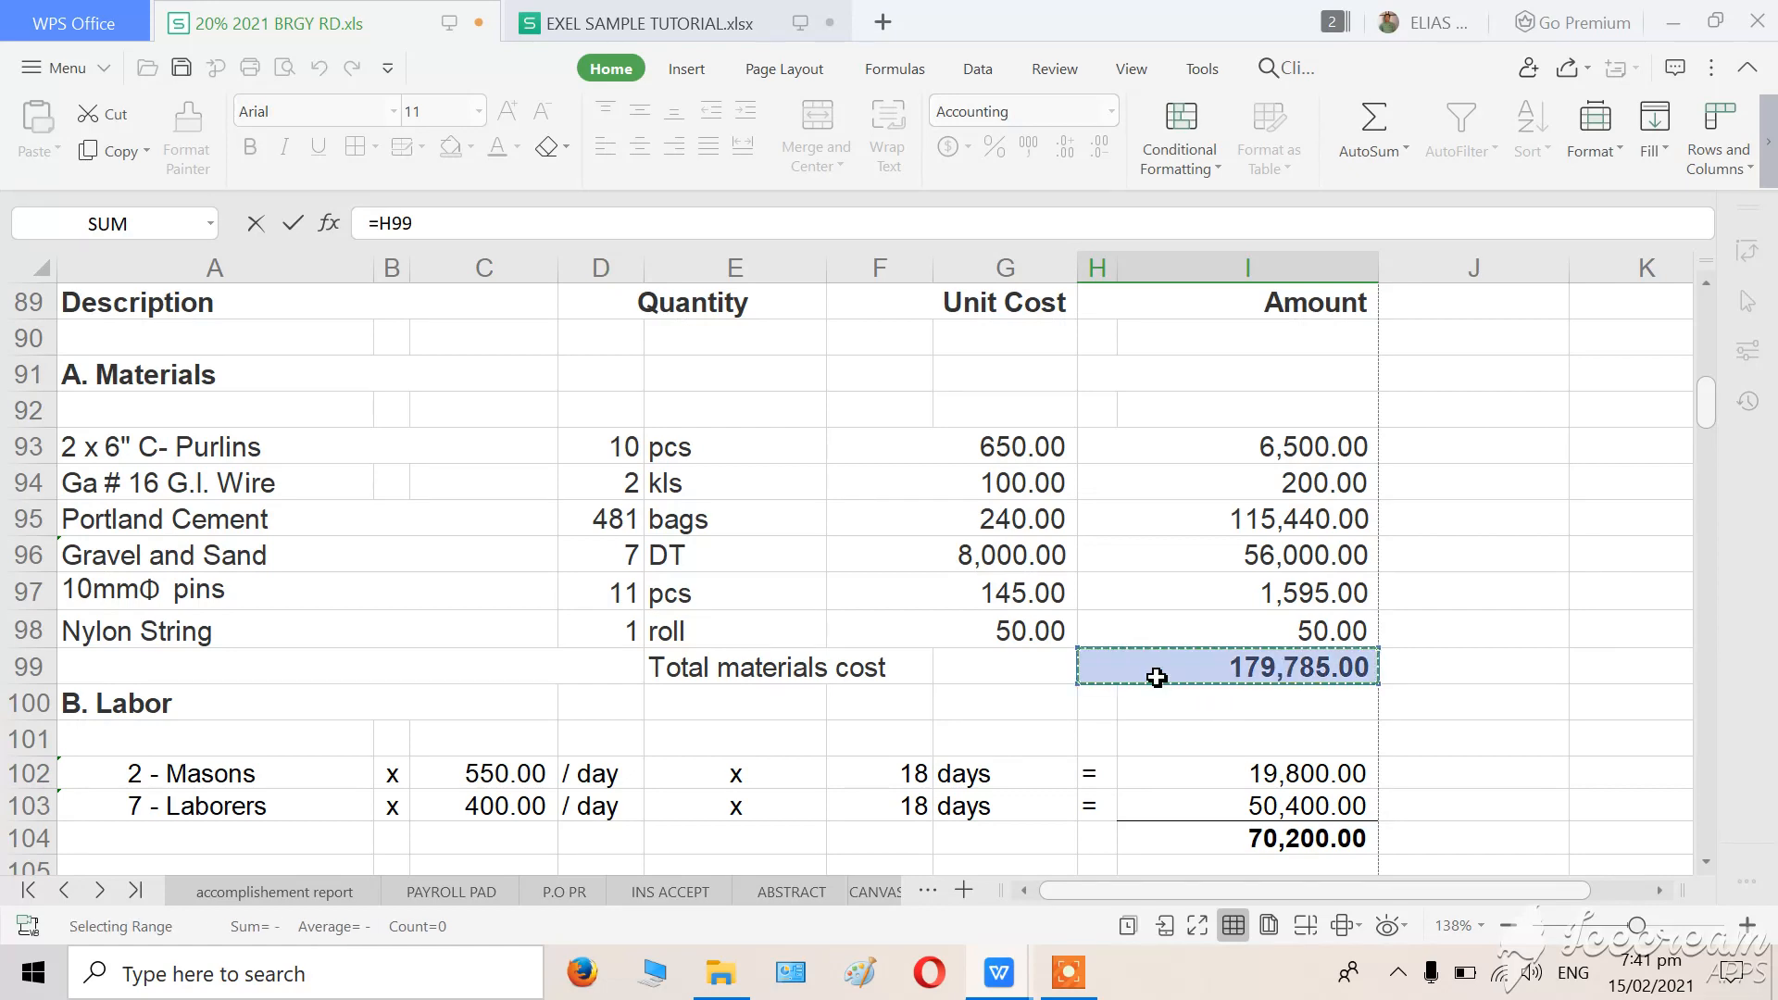
scroll(1153, 675, down, 3)
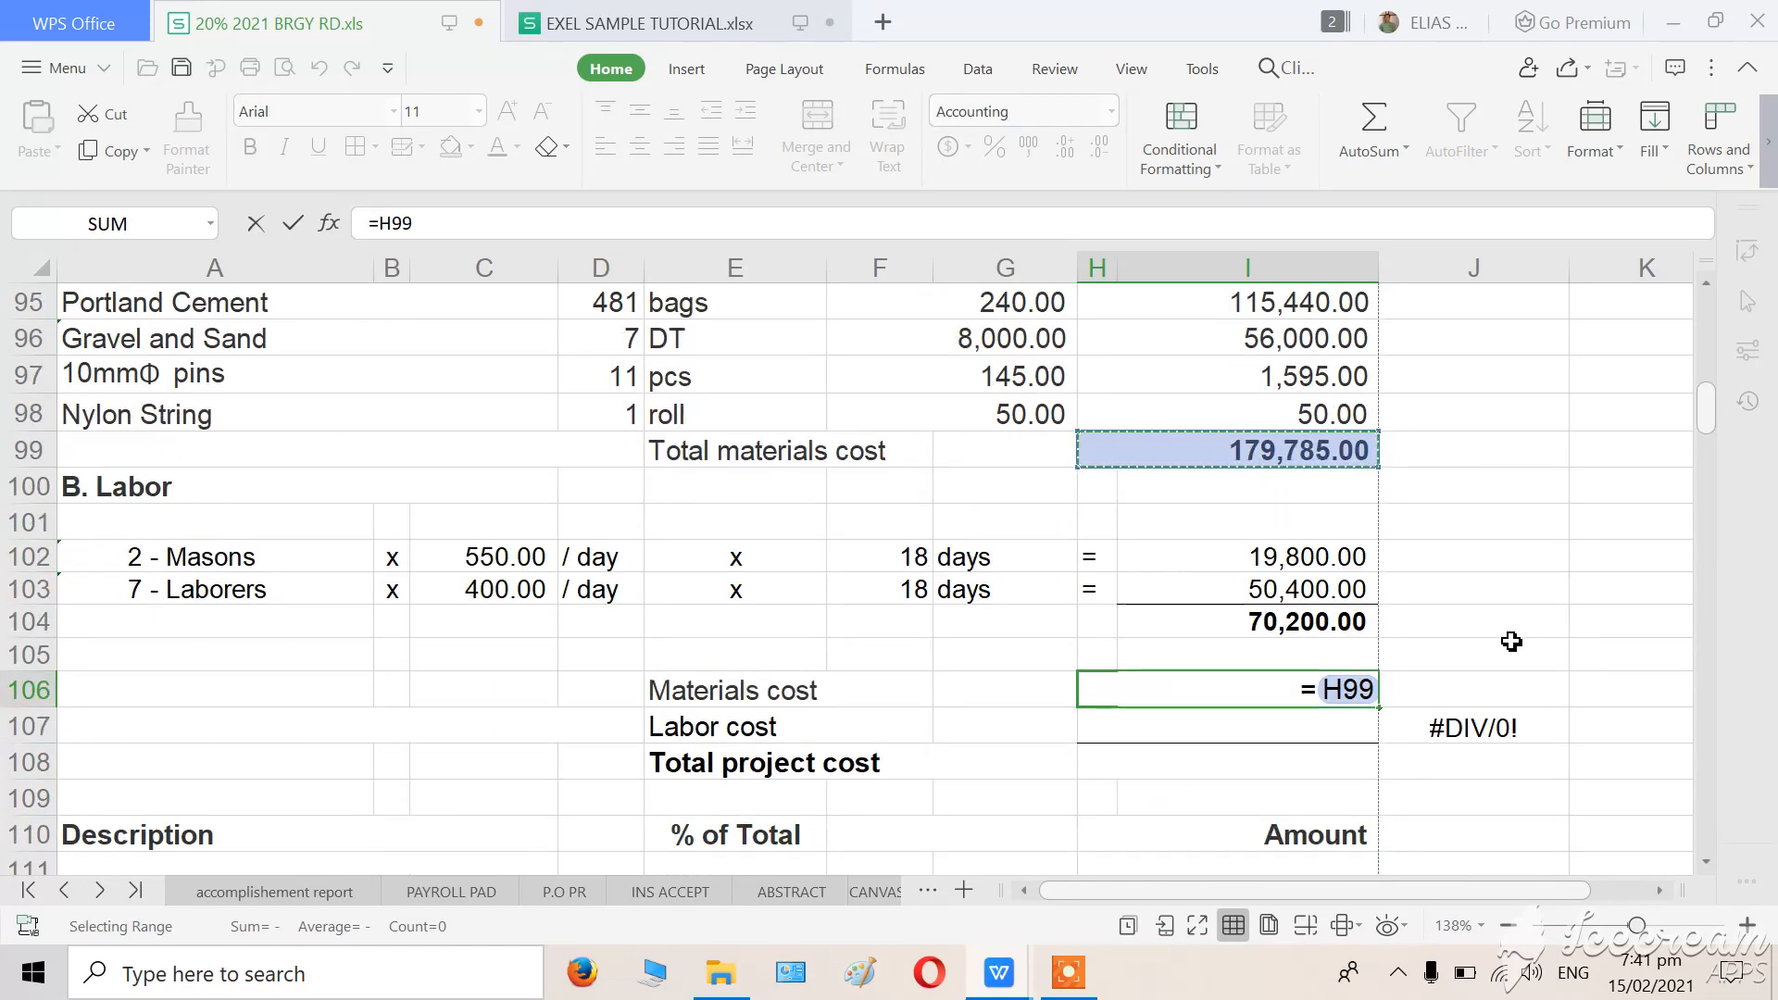
text(+)
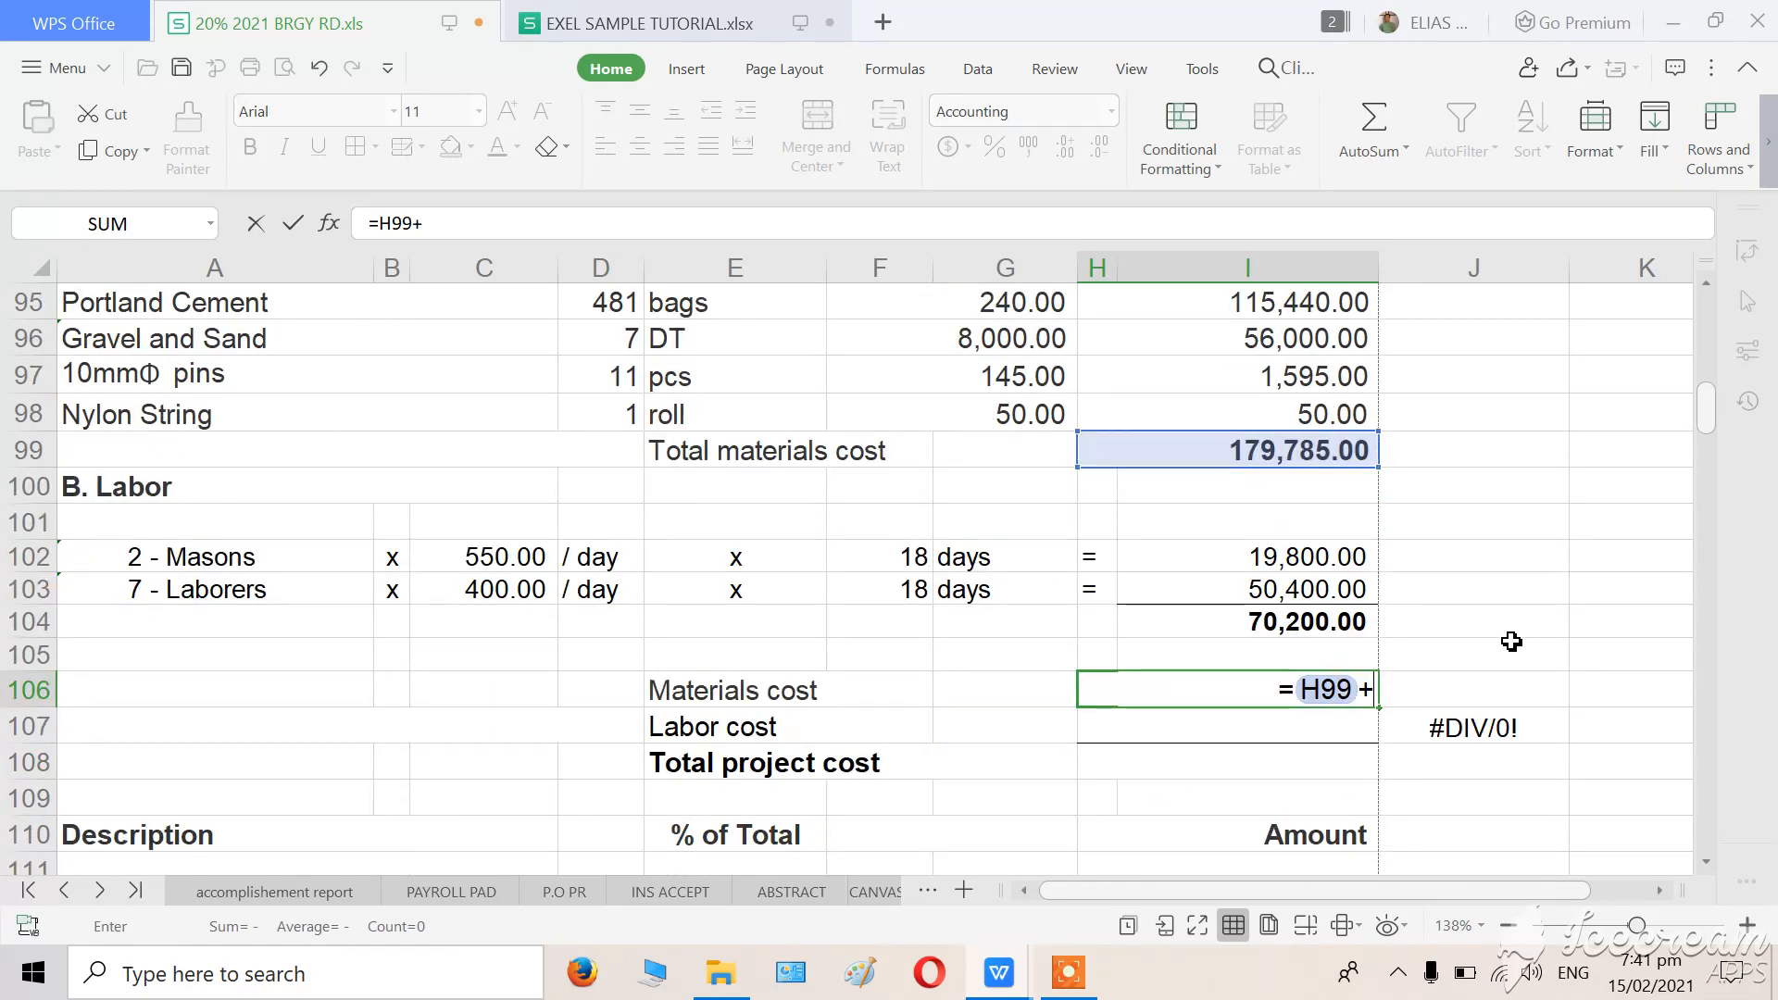
click(1235, 618)
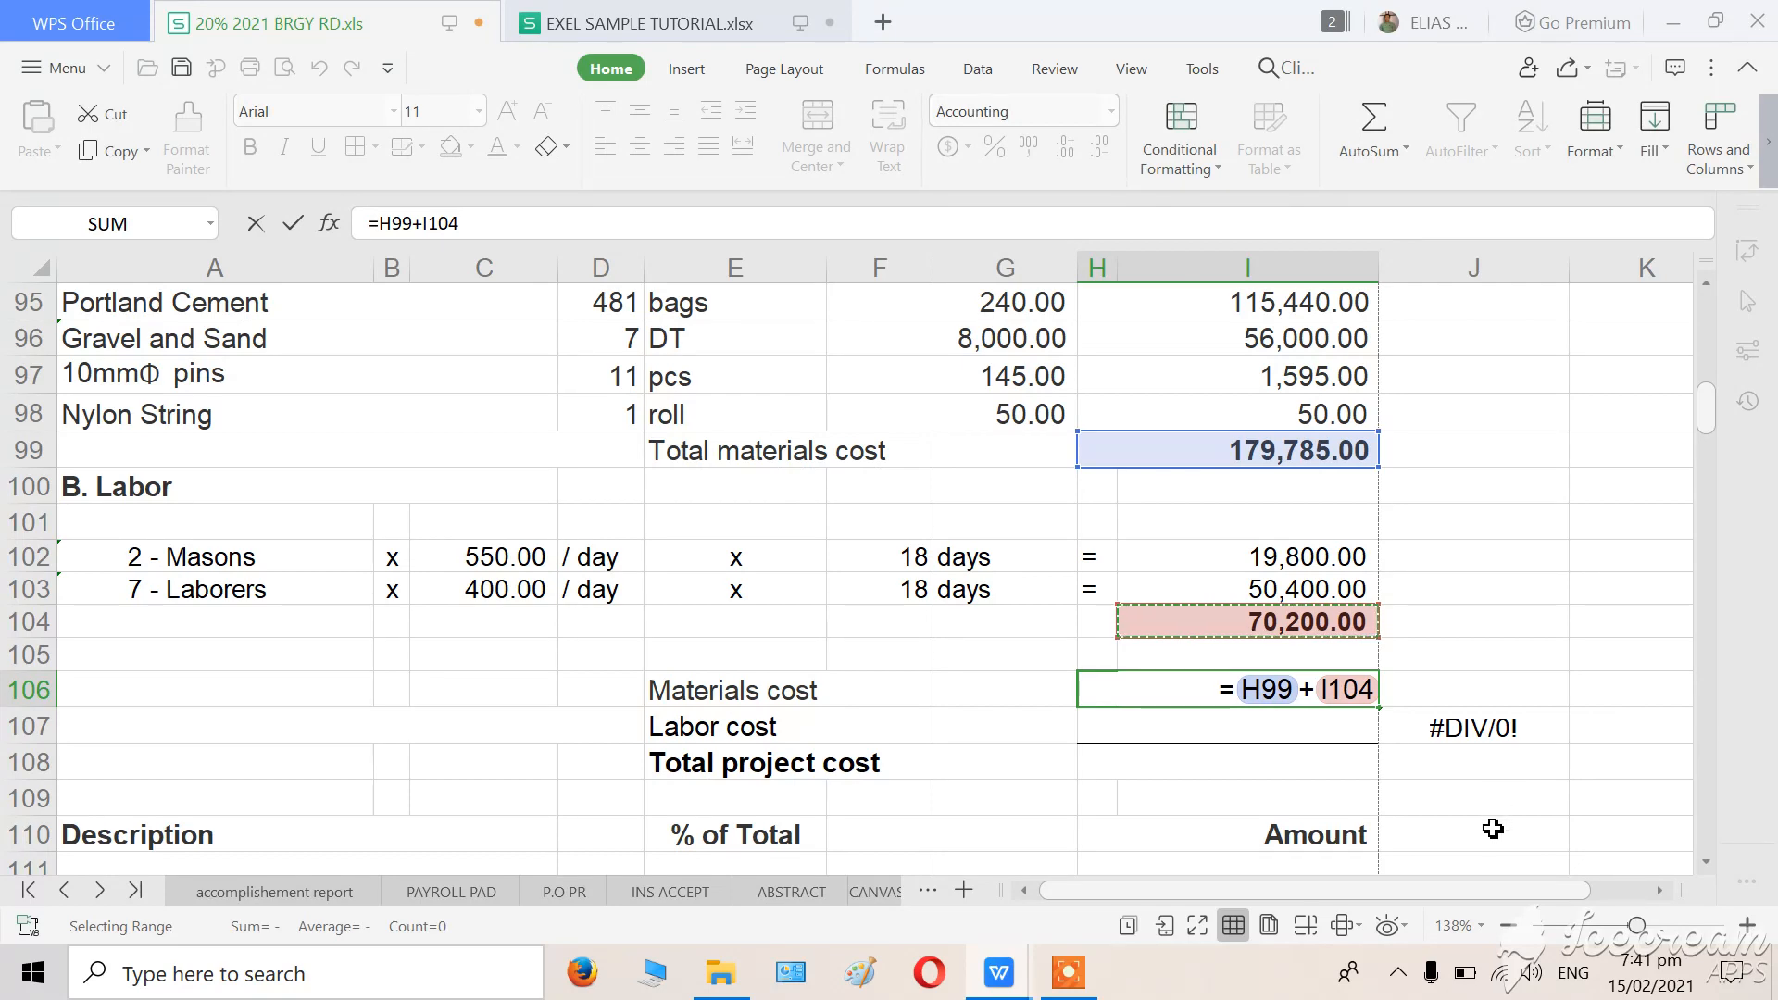
key(Escape)
click(1545, 595)
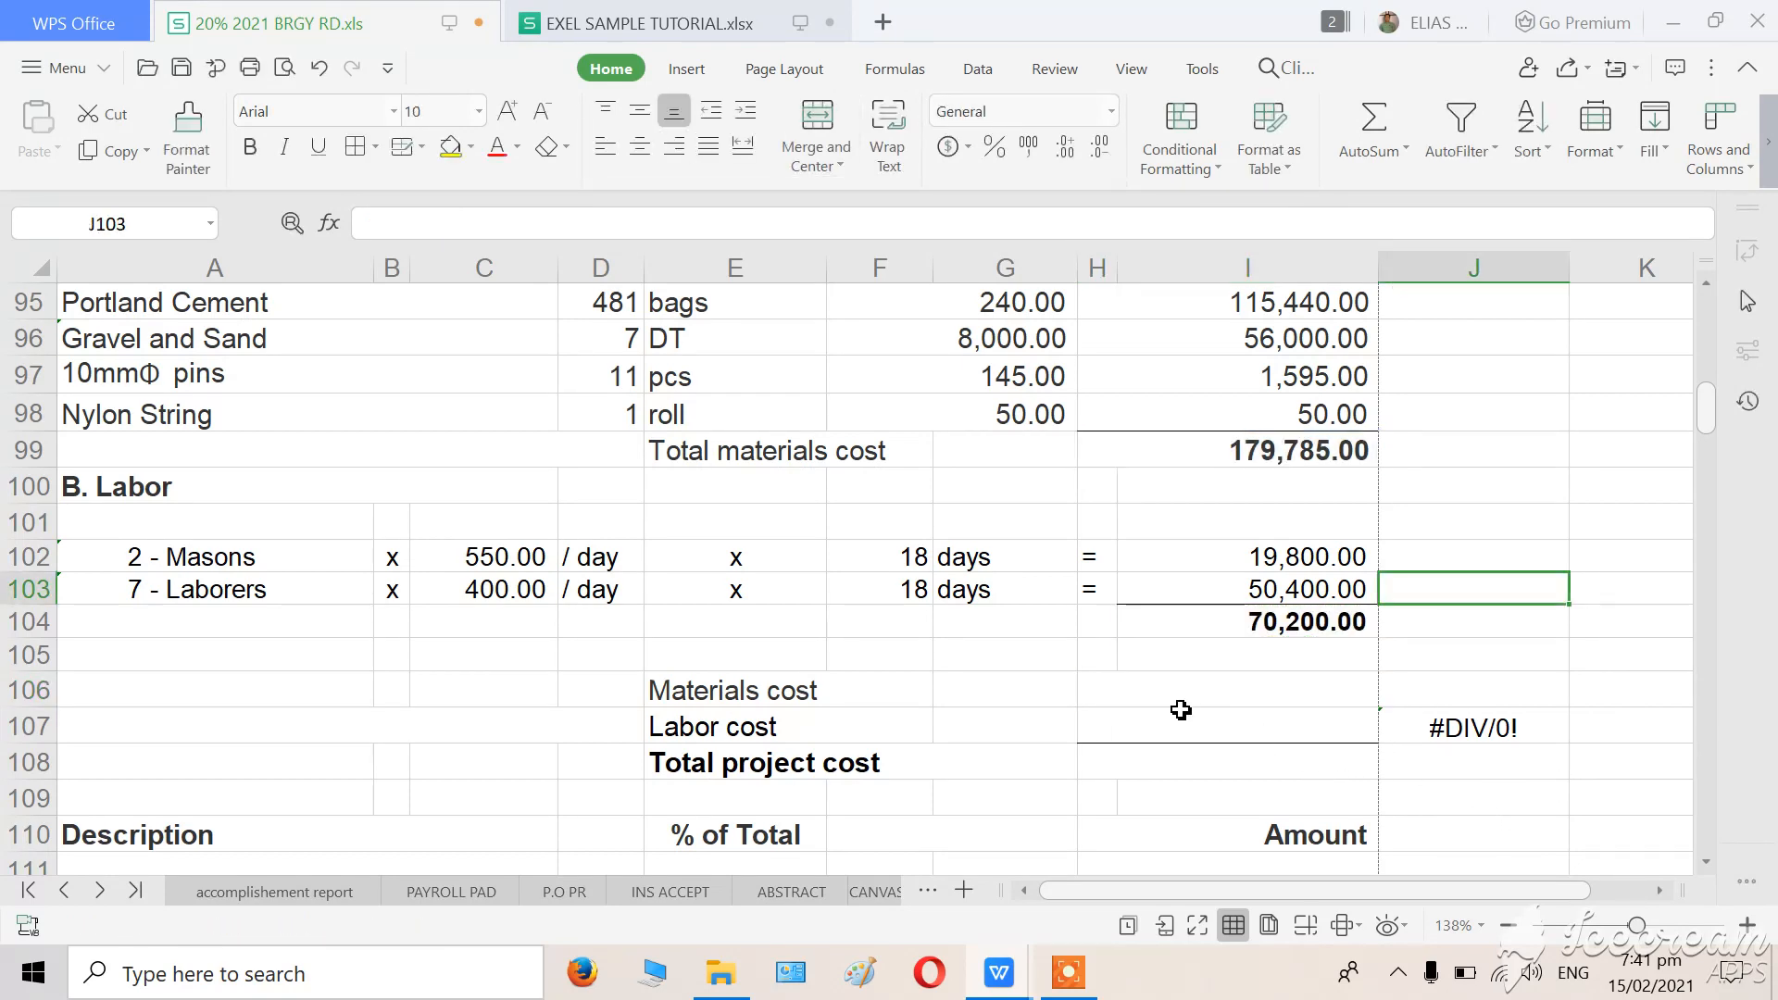
Link the Materials cost cell H106 to the total materials cost with the formula =H99.
scroll(1111, 537, up, 1)
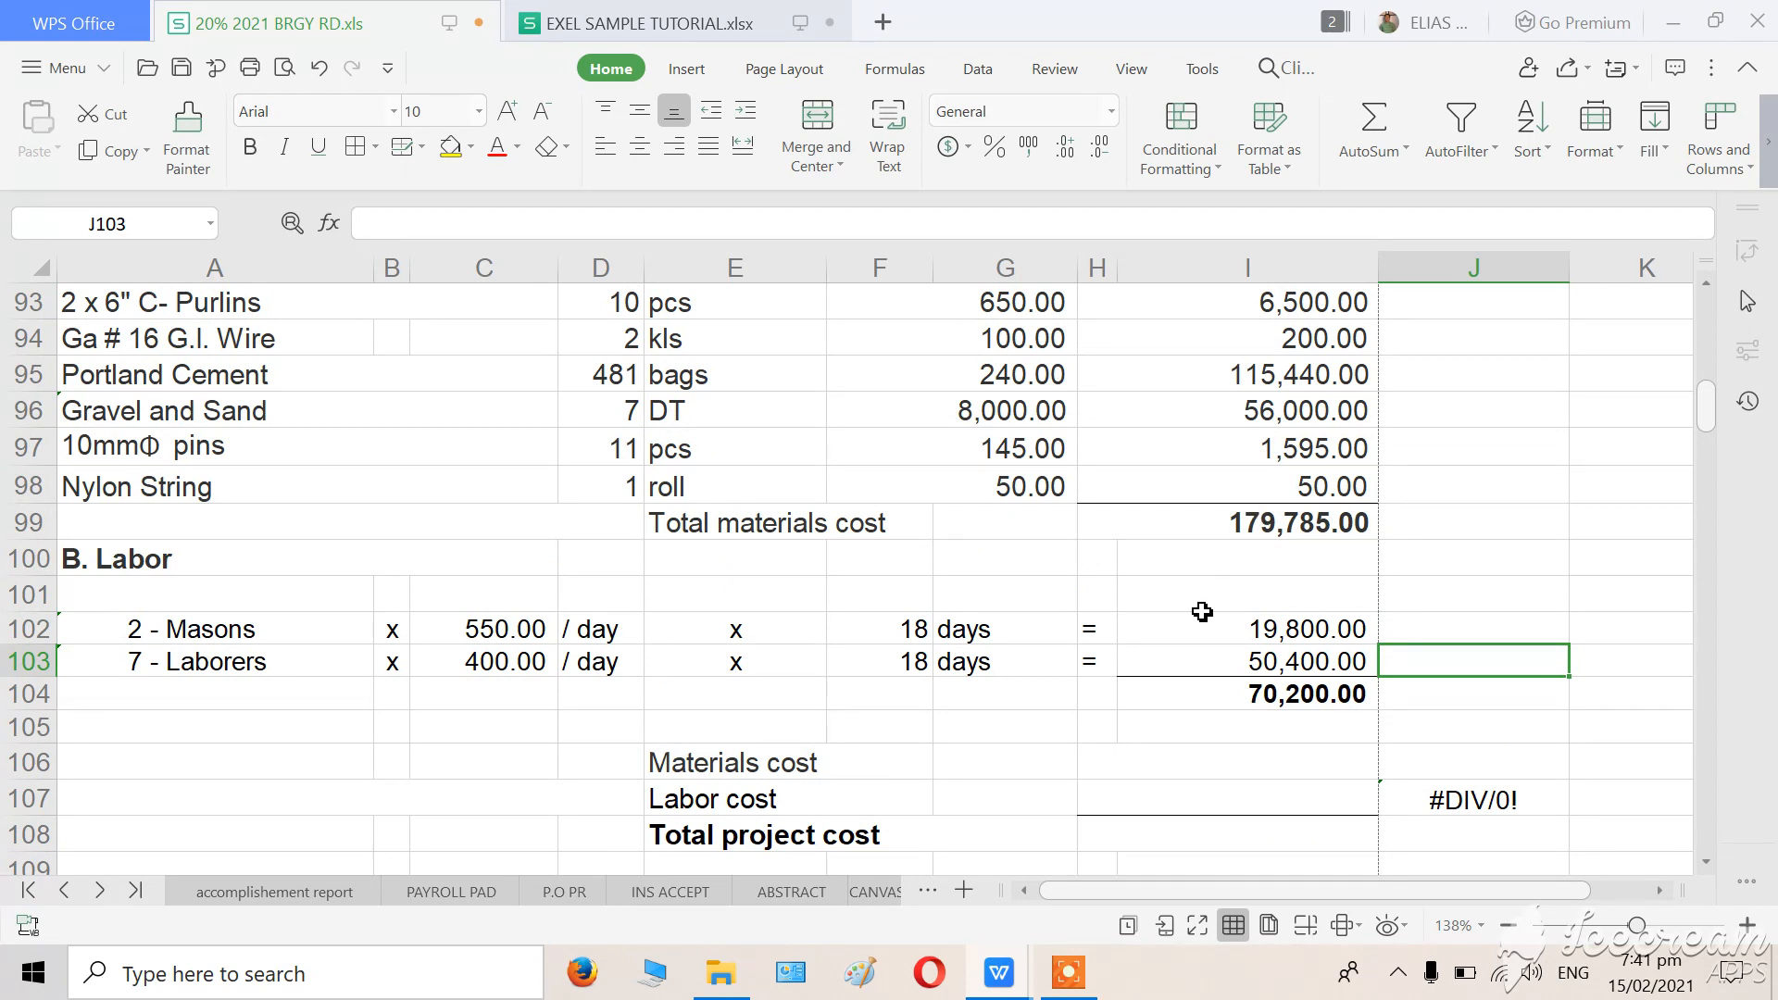
scroll(1198, 608, down, 1)
click(1242, 687)
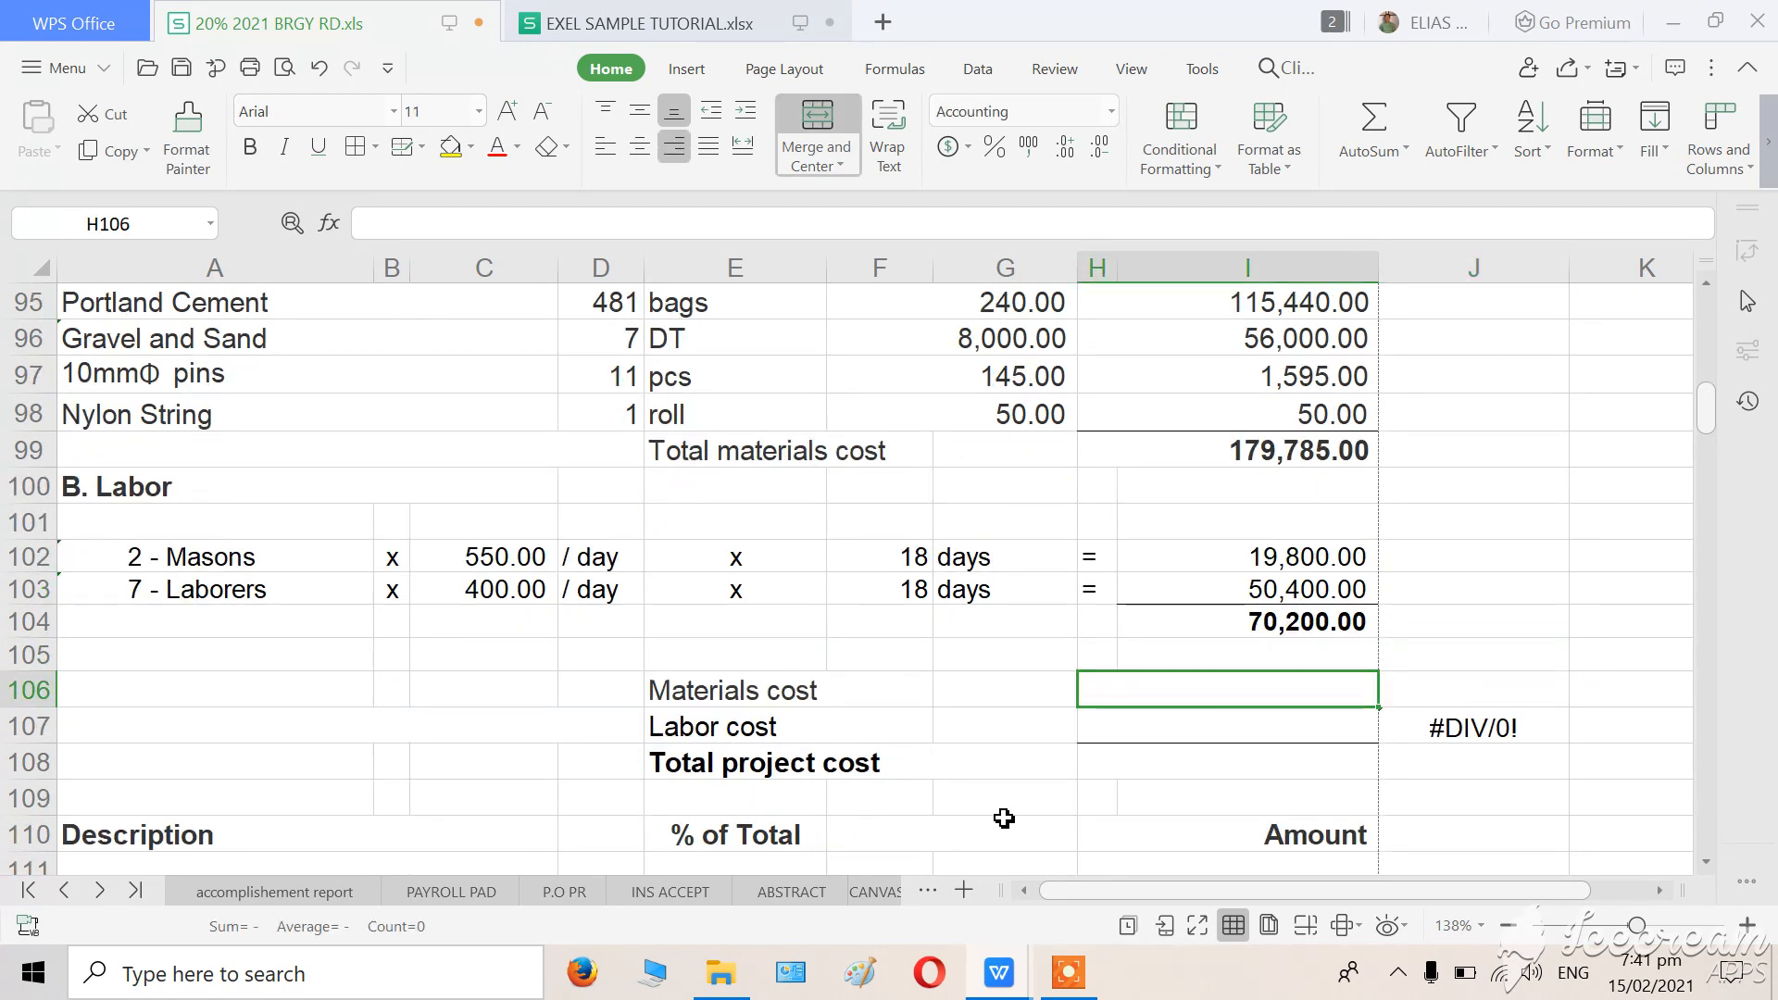
text(=)
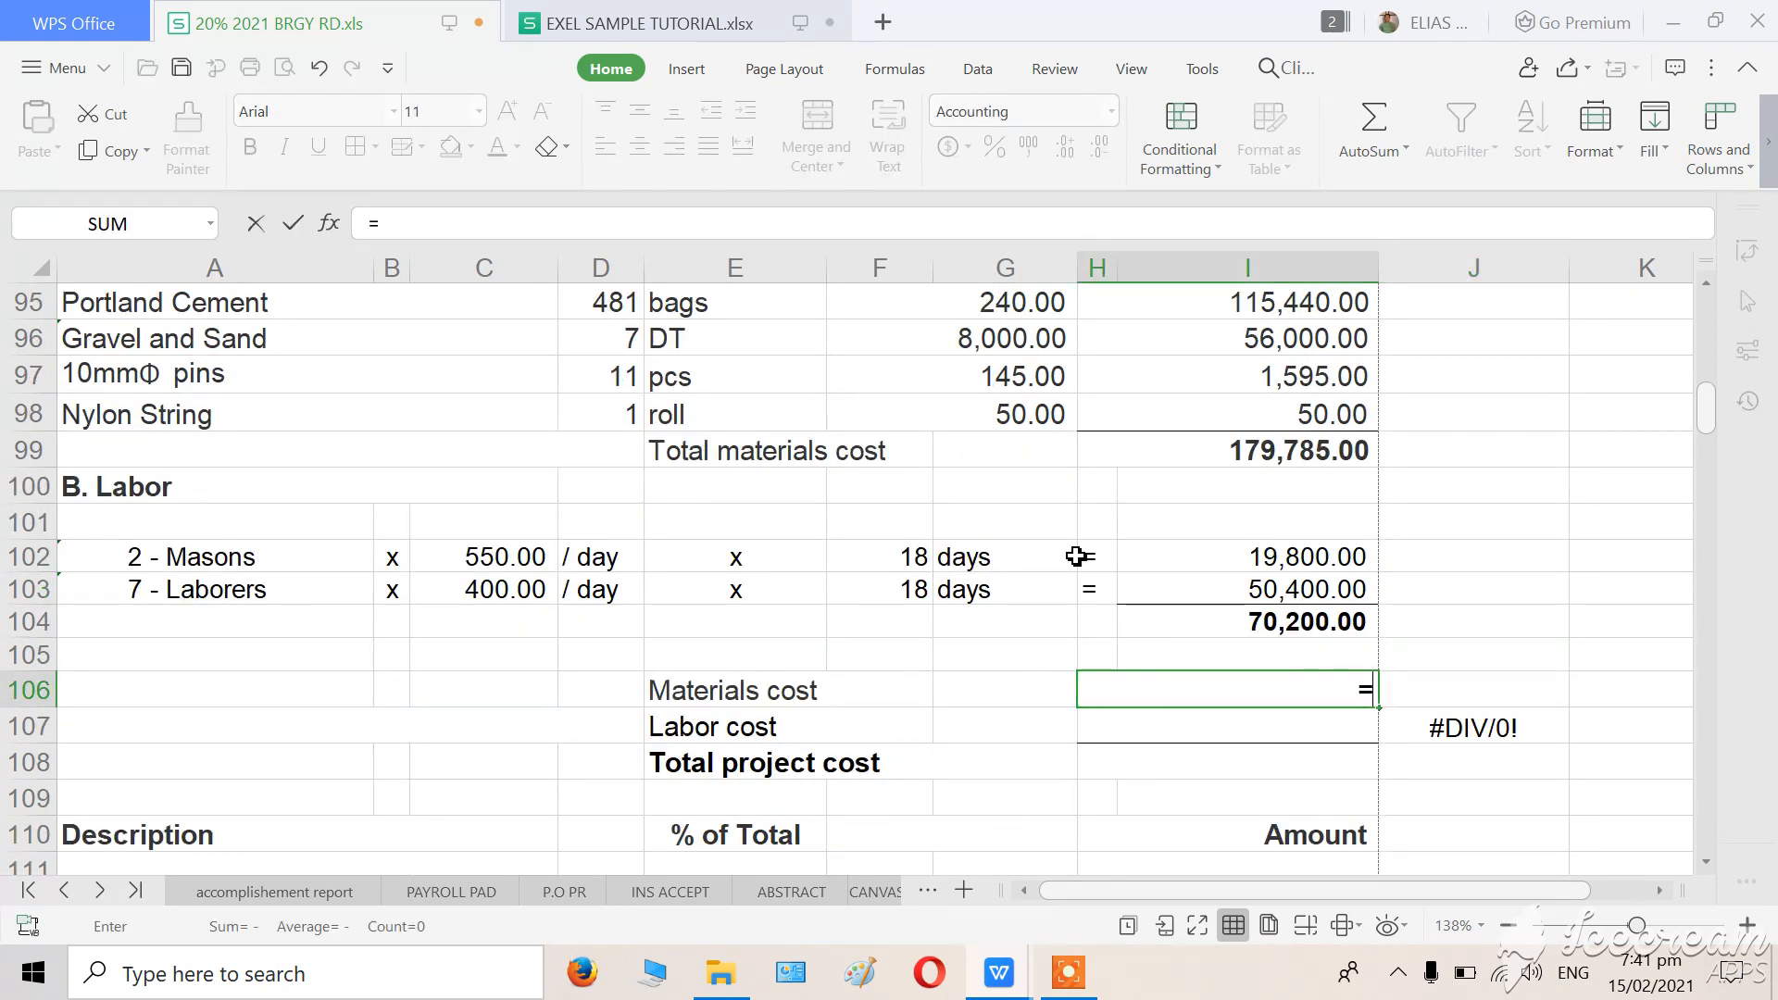
click(1208, 455)
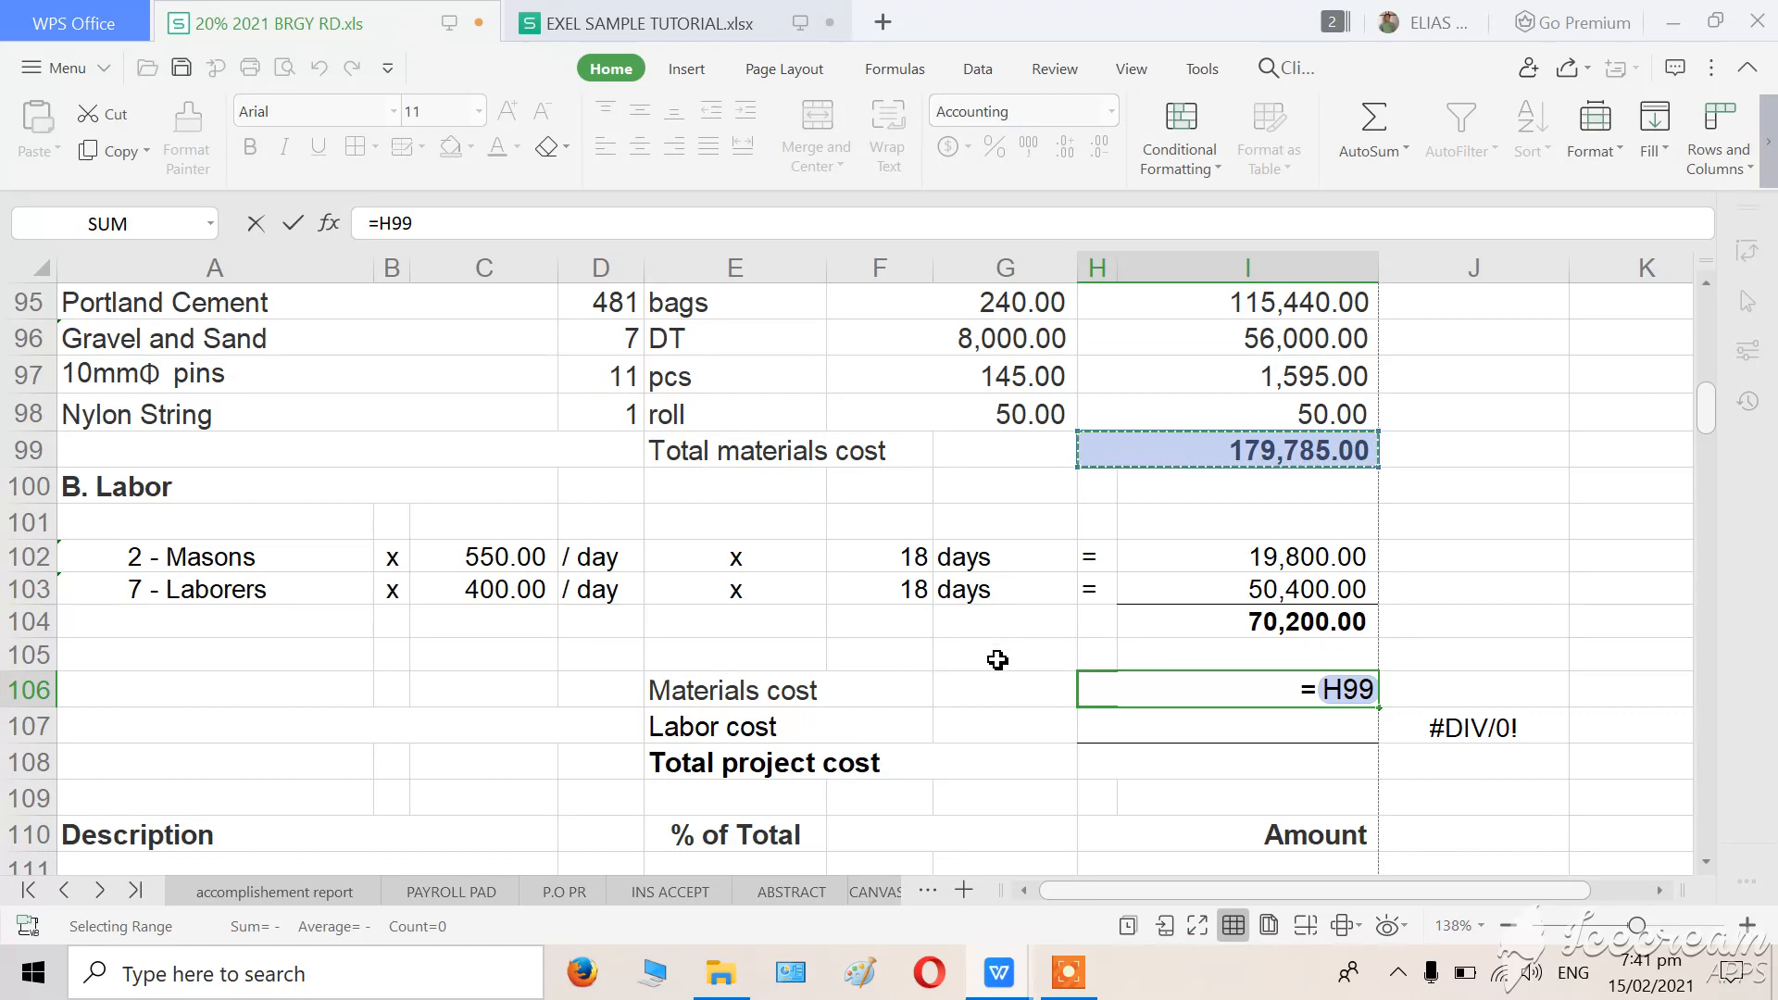
key(Return)
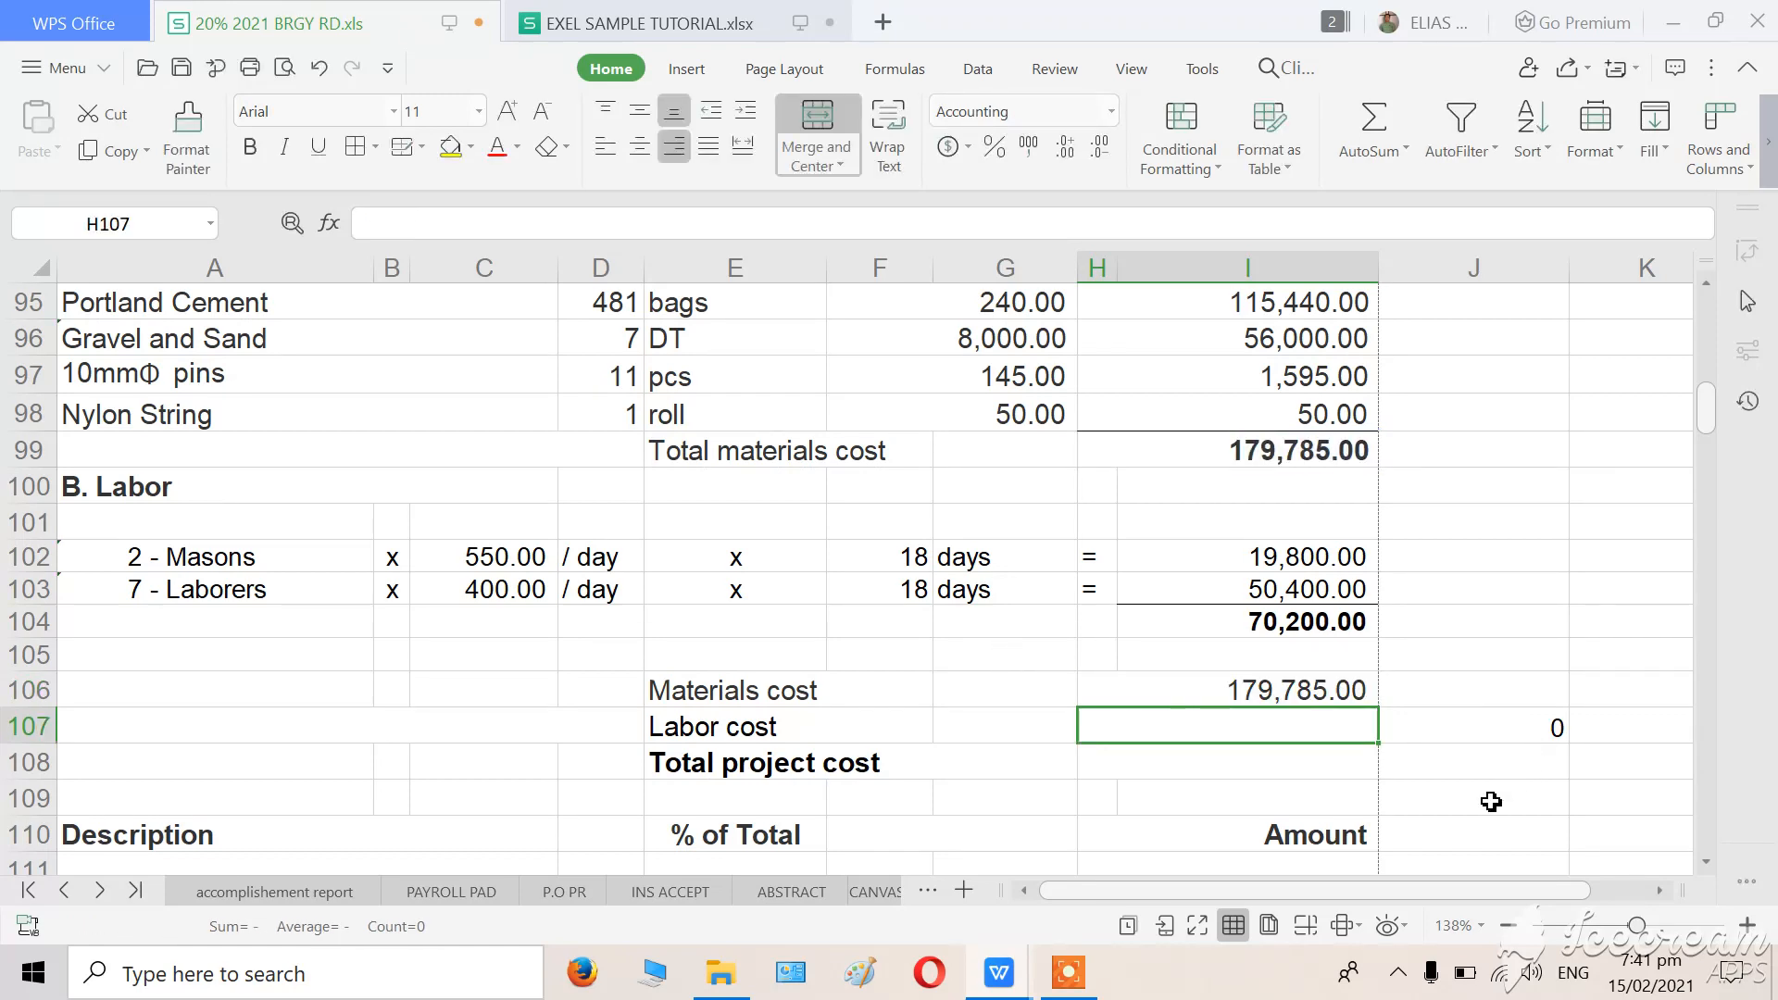
Link the Labor cost cell H107 to the labor total with the formula =I104.
scroll(919, 671, up, 3)
scroll(920, 672, down, 2)
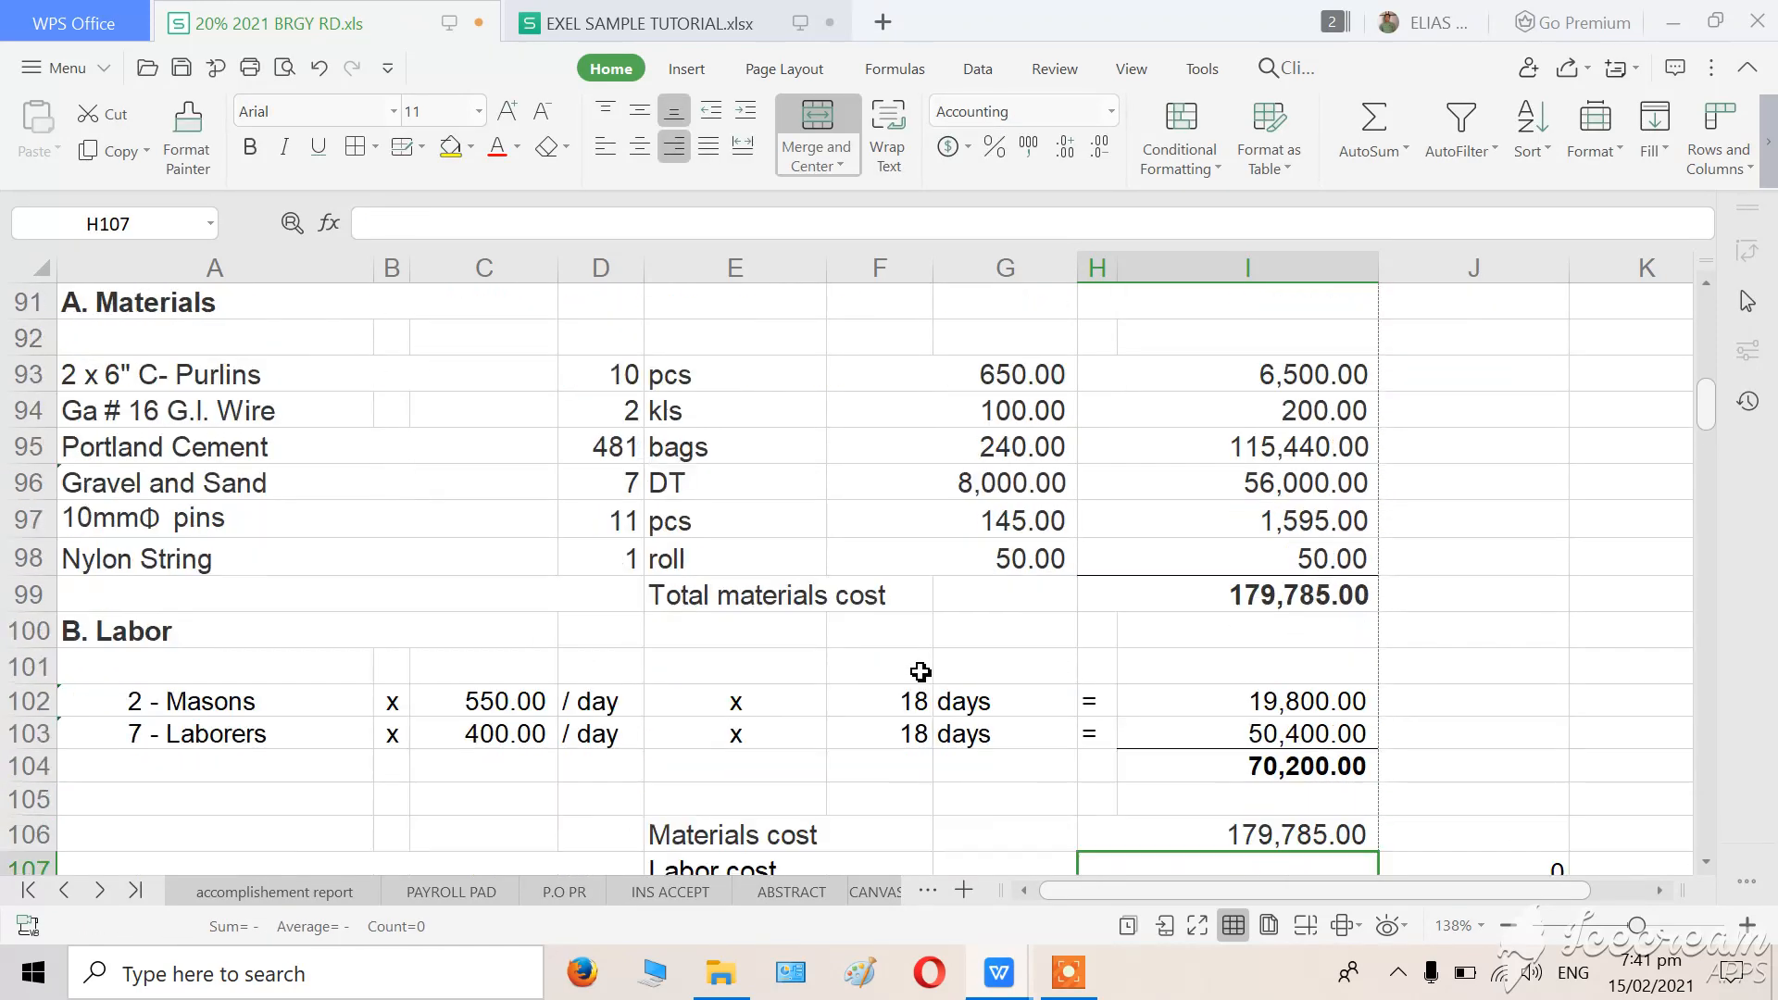
scroll(920, 672, down, 2)
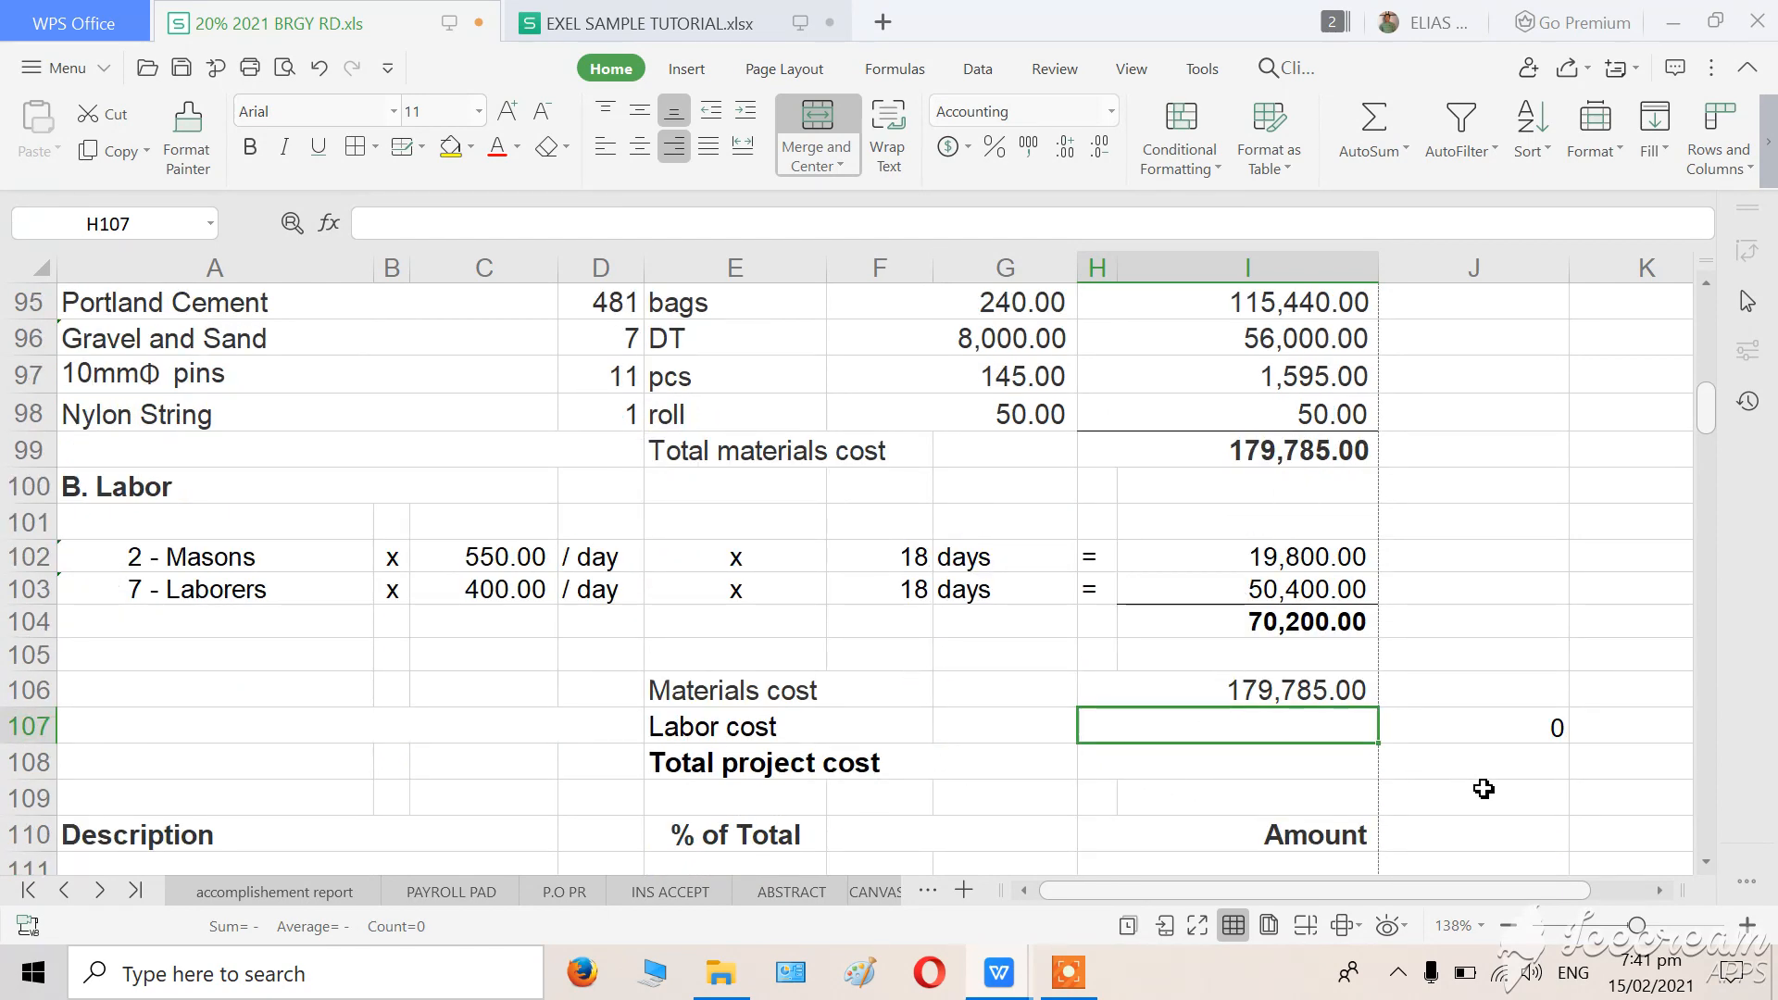
text(=)
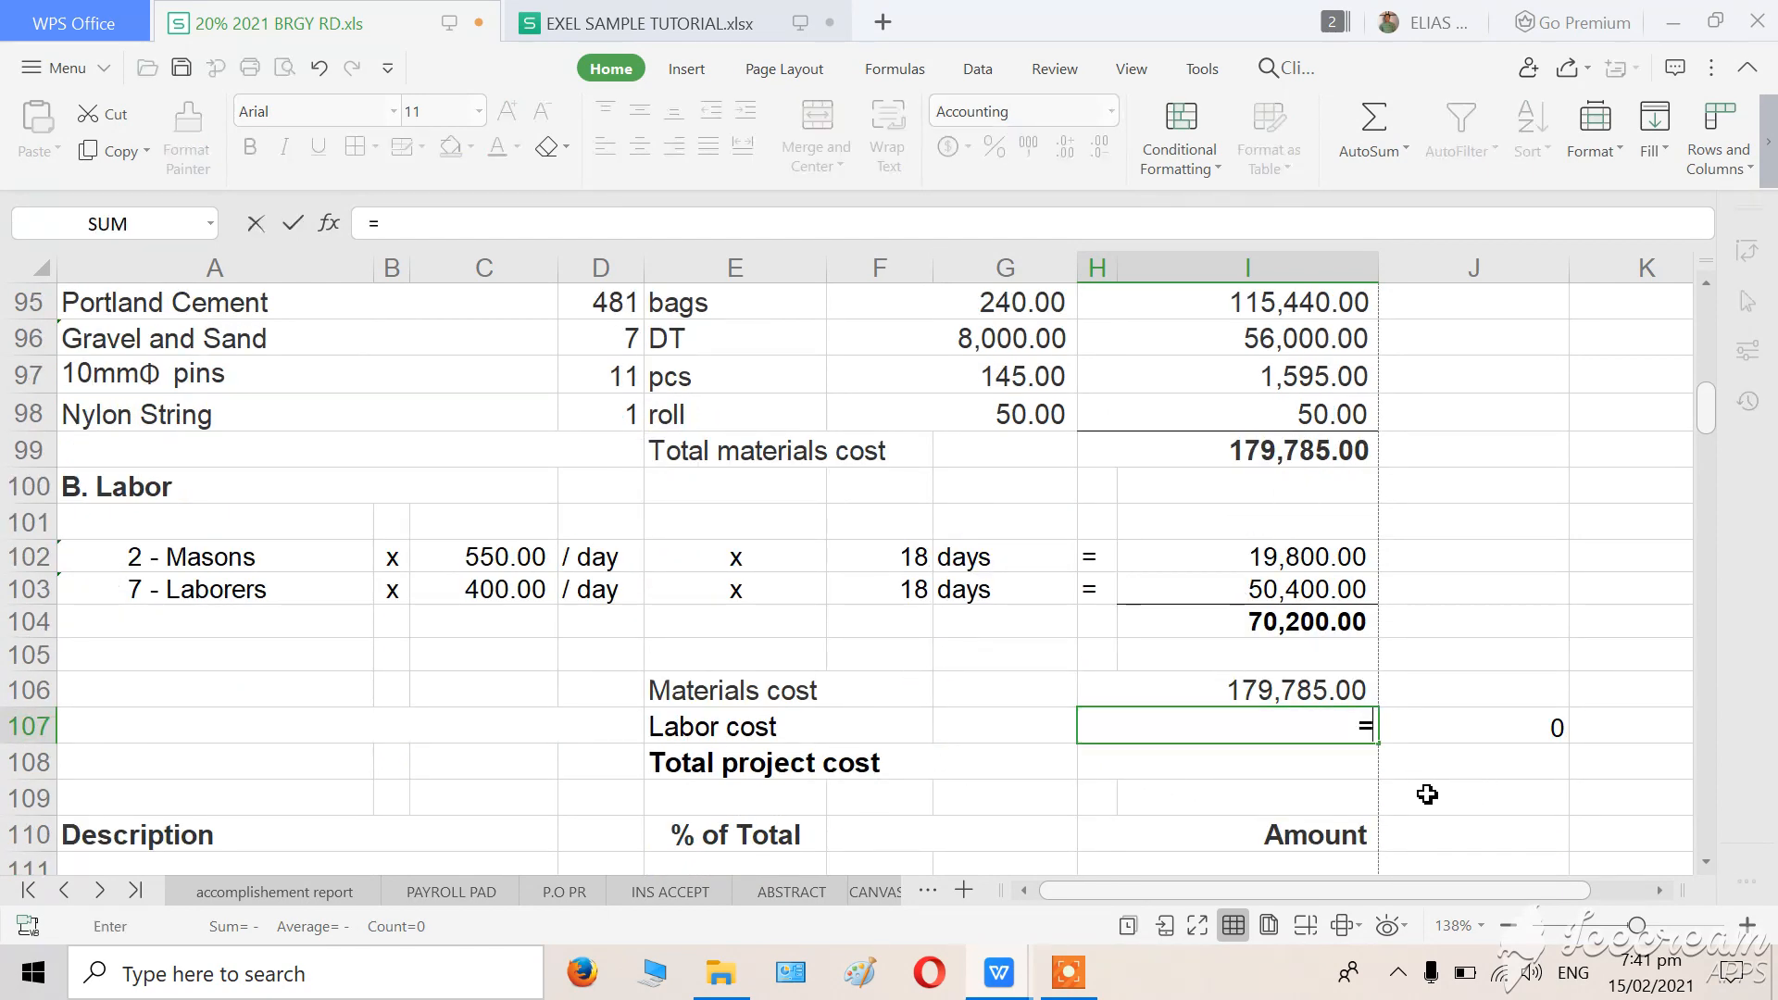
click(1261, 626)
key(Return)
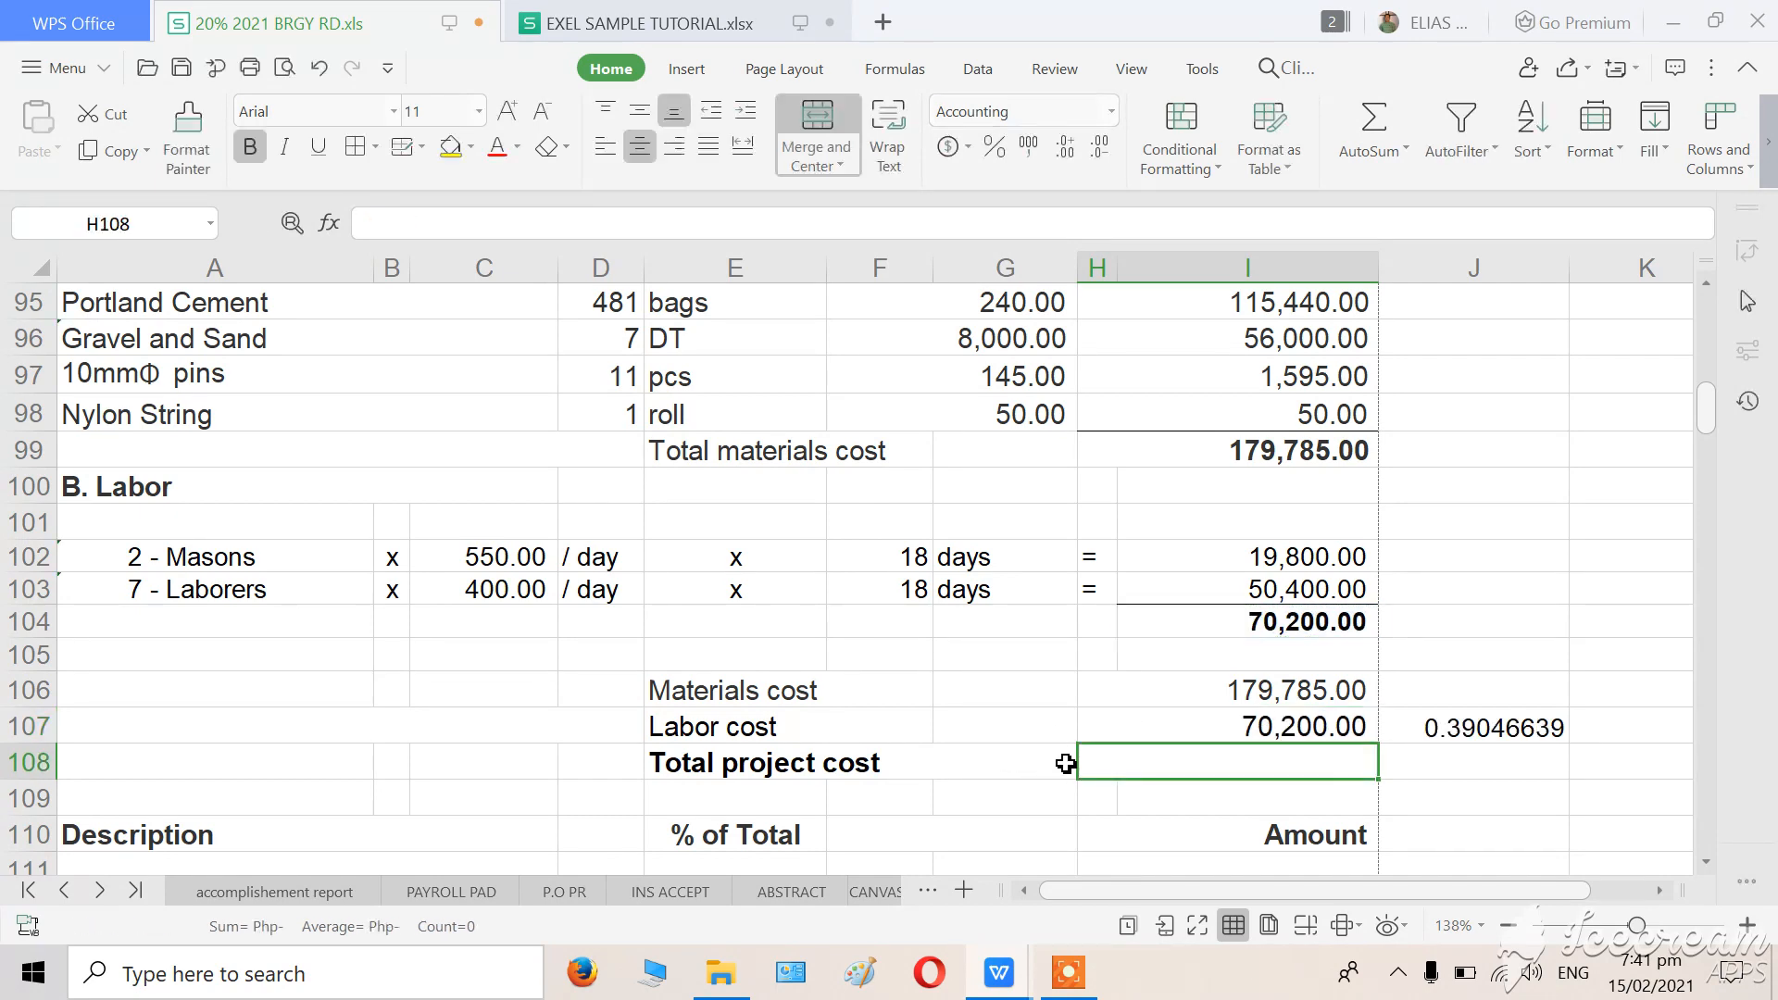
click(1436, 824)
Examine the ratio formula in J107 beside the Labor cost amount.
scroll(1108, 778, down, 1)
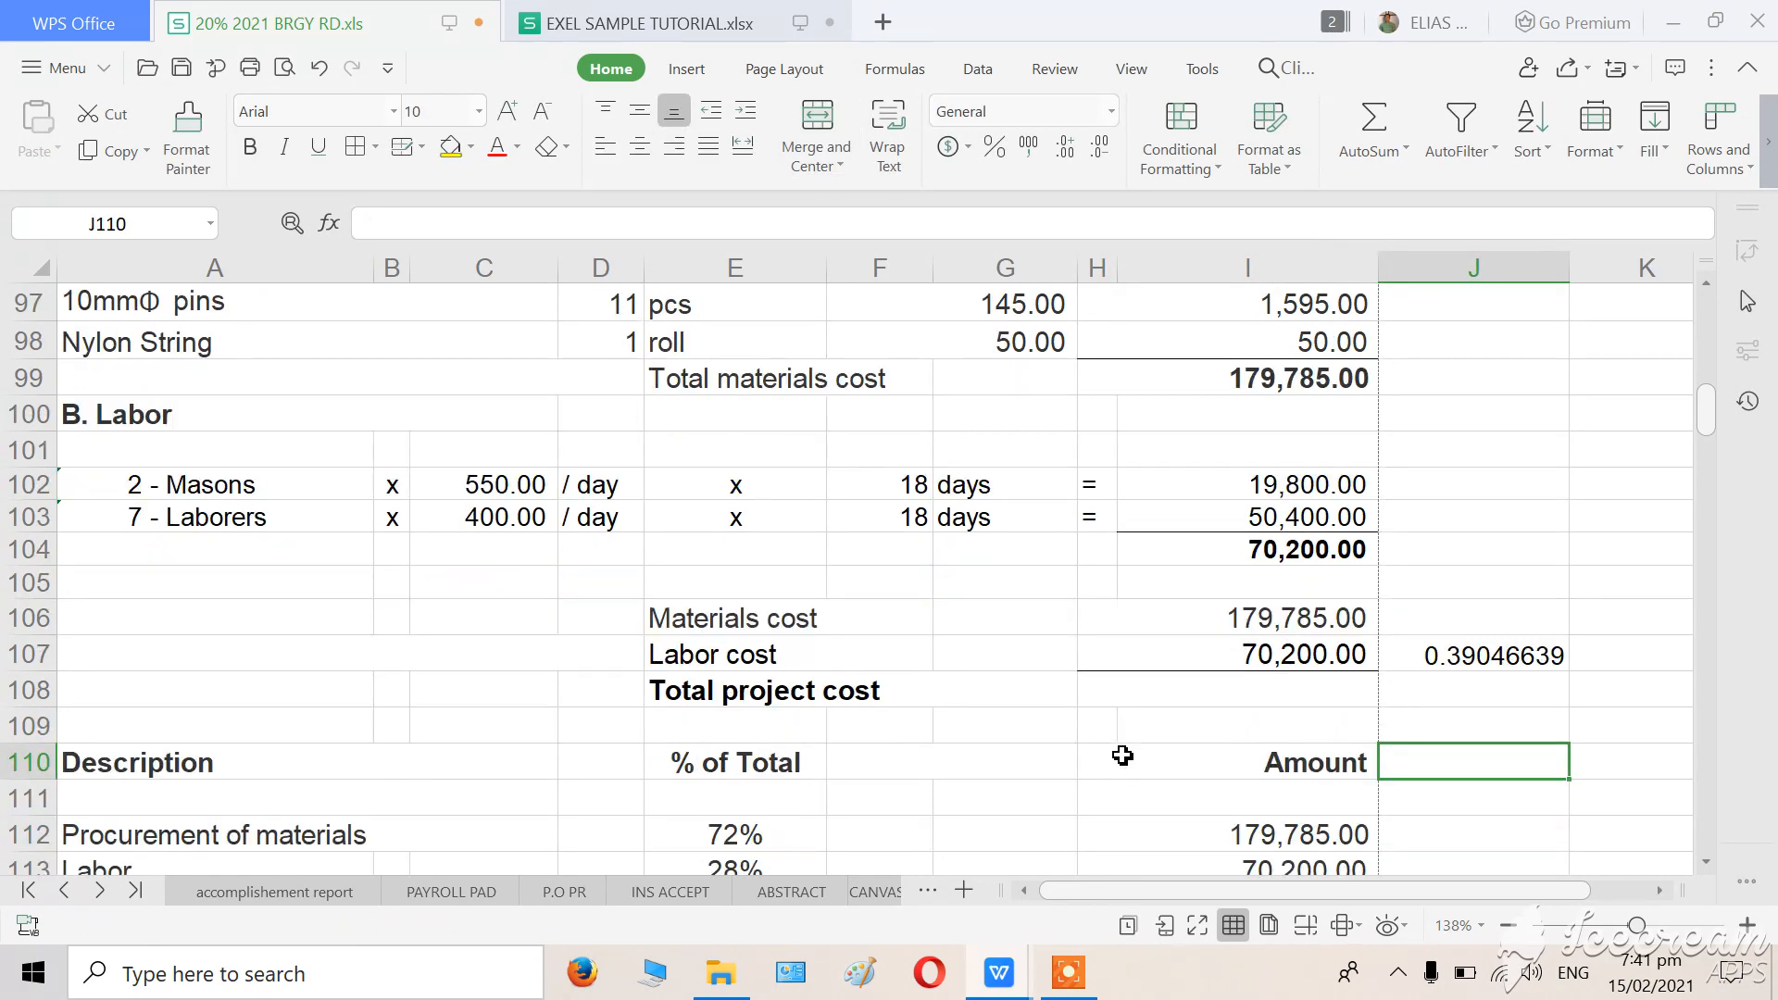
scroll(1123, 755, up, 1)
scroll(1125, 760, down, 1)
click(1470, 665)
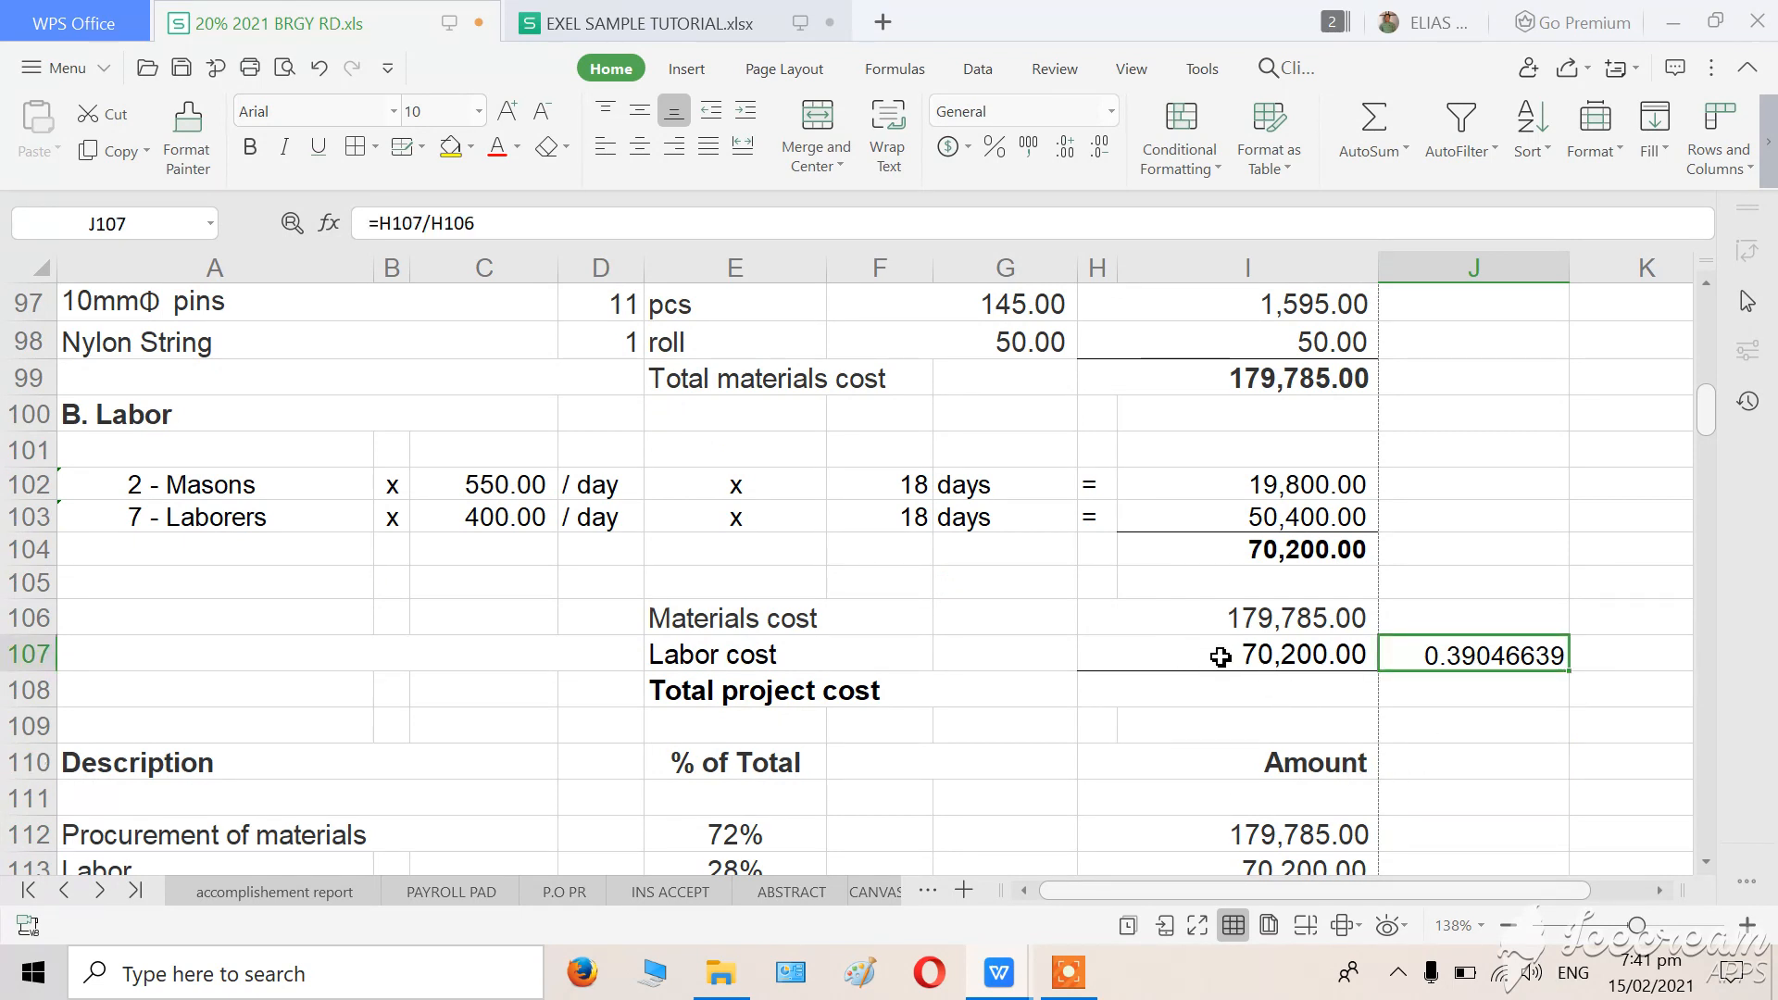
click(1419, 725)
click(1197, 725)
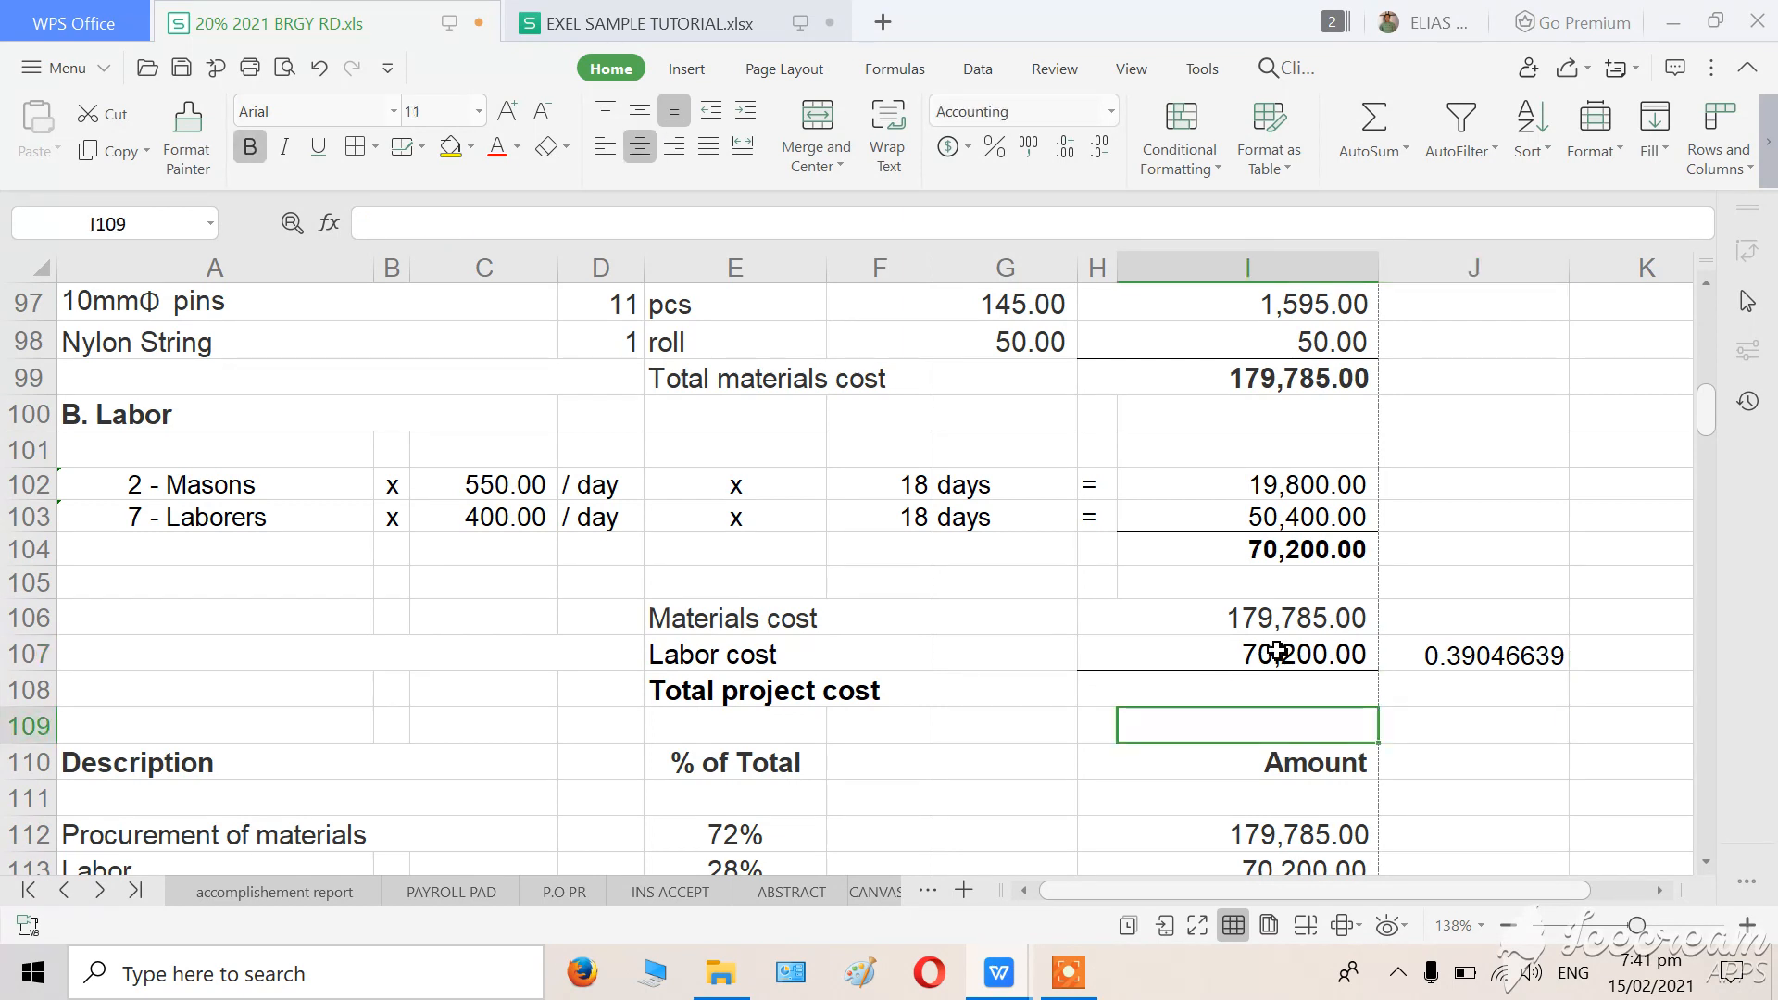
click(1278, 651)
click(1508, 720)
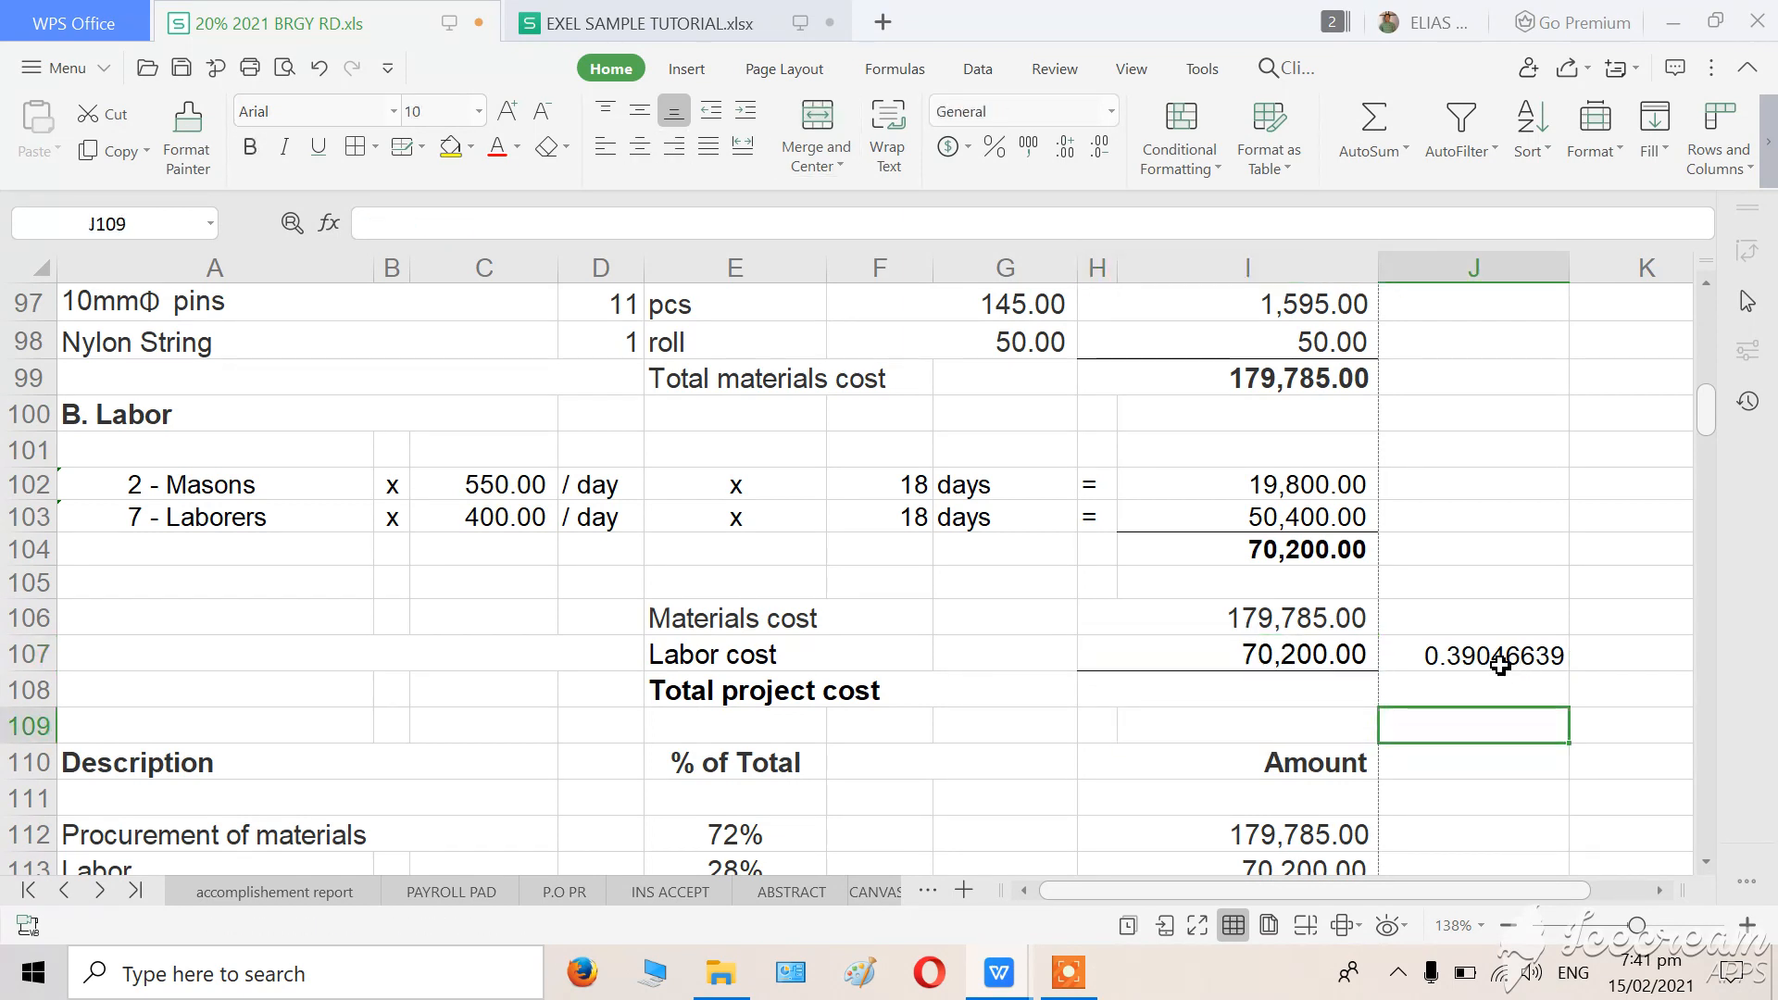
click(1500, 662)
click(1448, 764)
click(1443, 667)
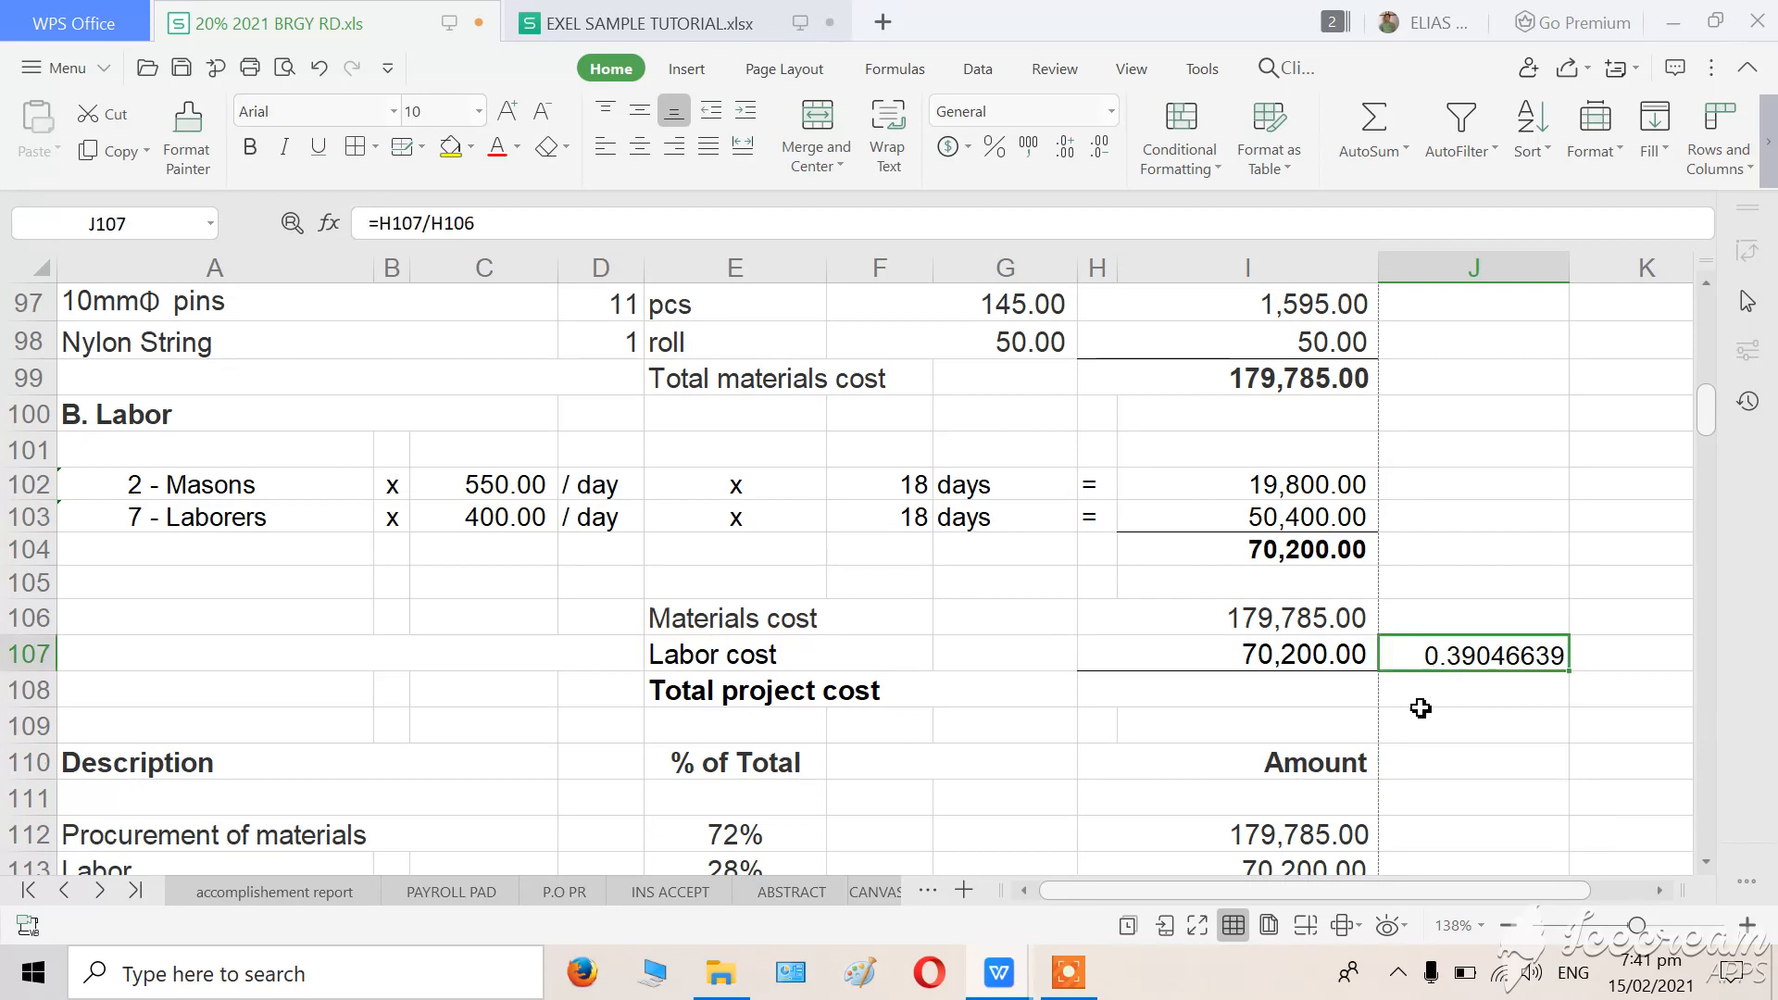
click(1424, 773)
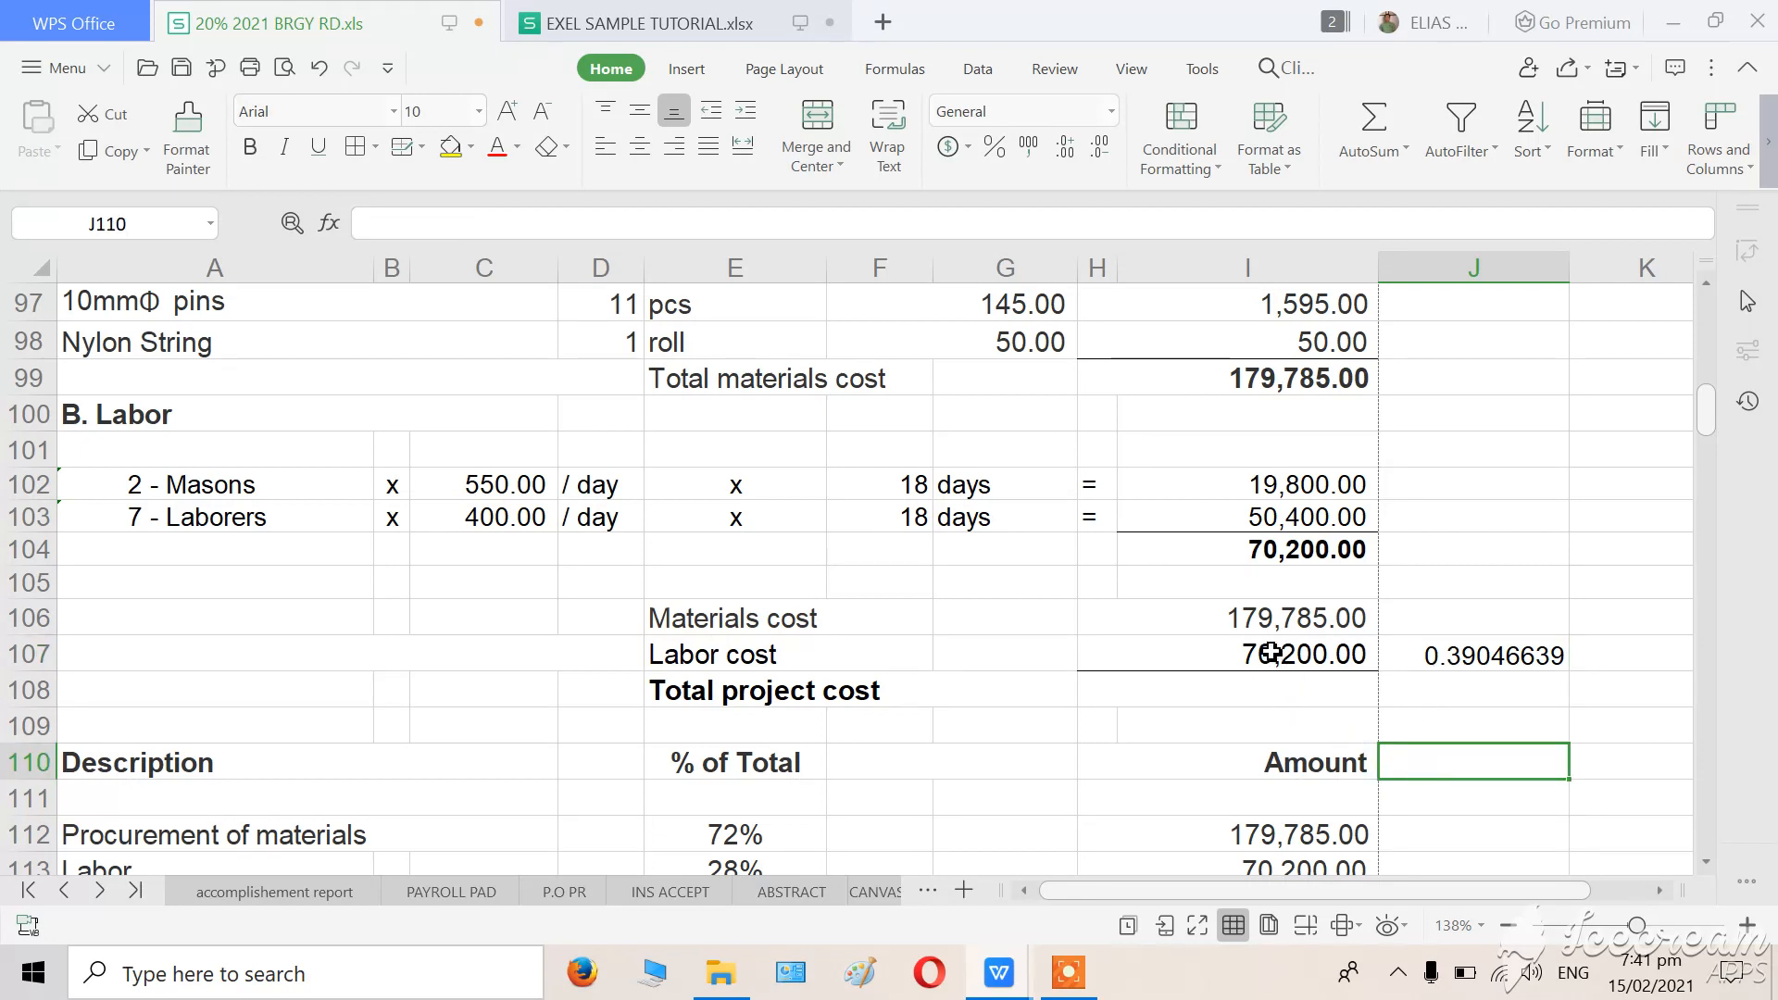
Check the Labor cost formula in H107 against the labor total in I104.
click(1272, 651)
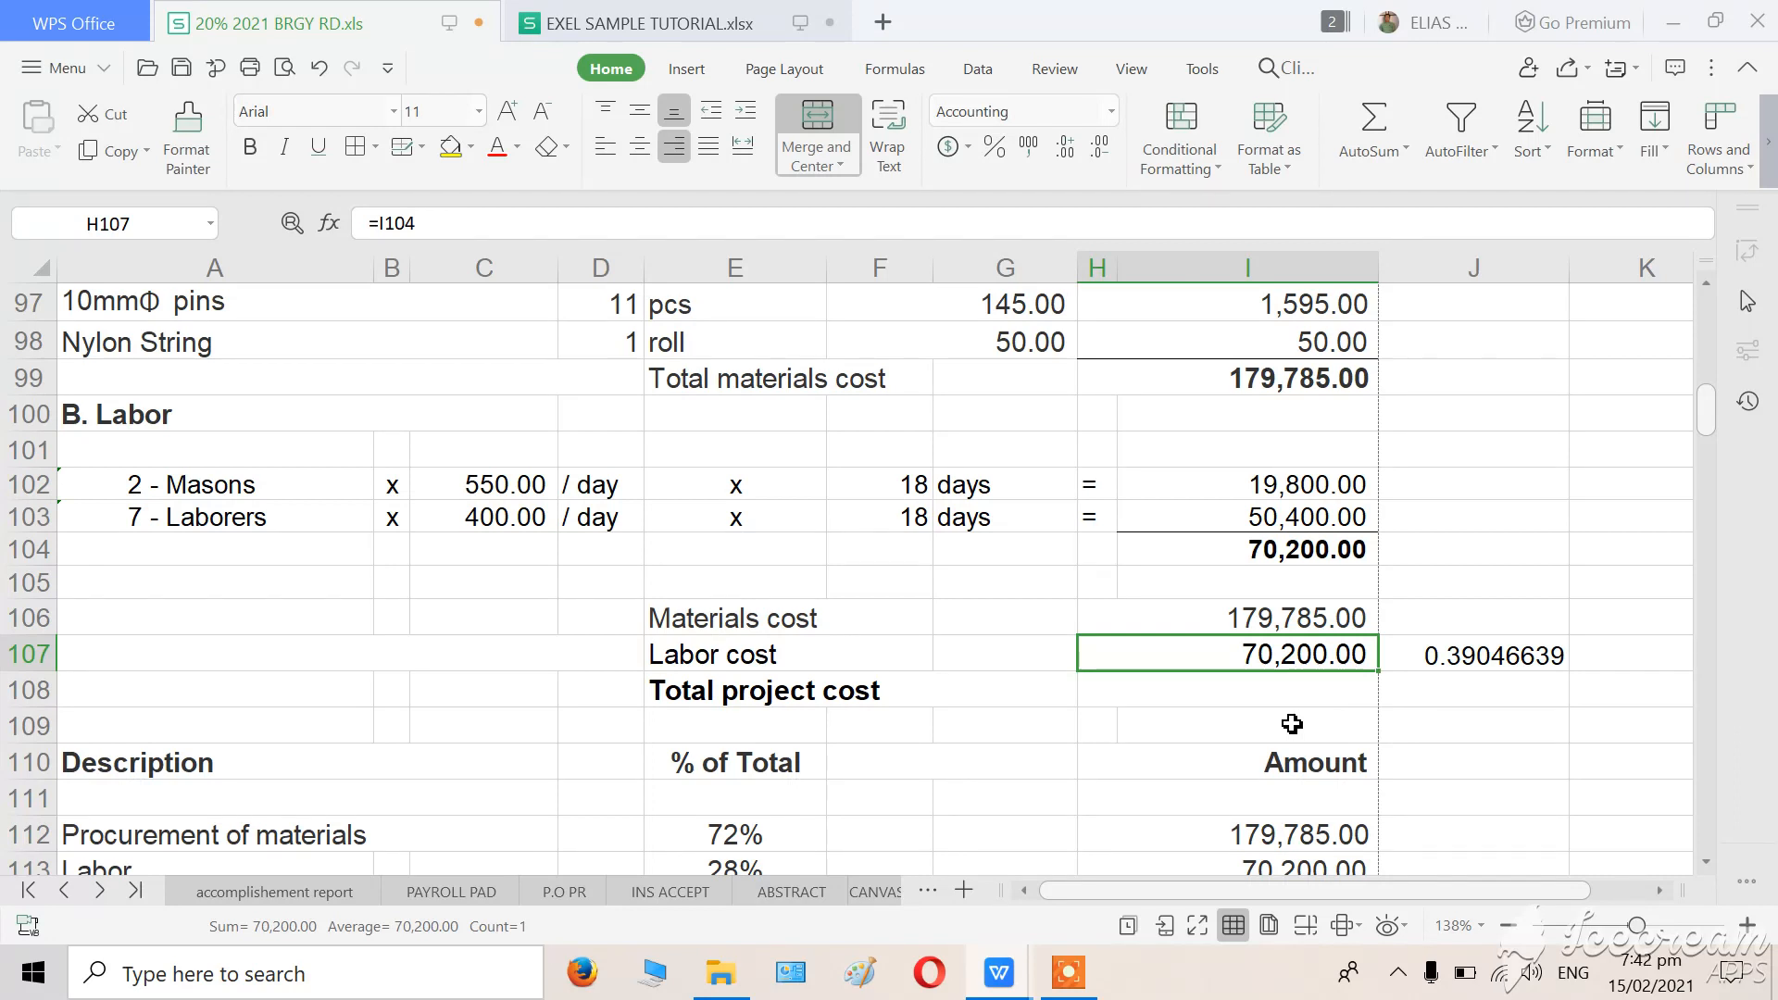
click(1460, 760)
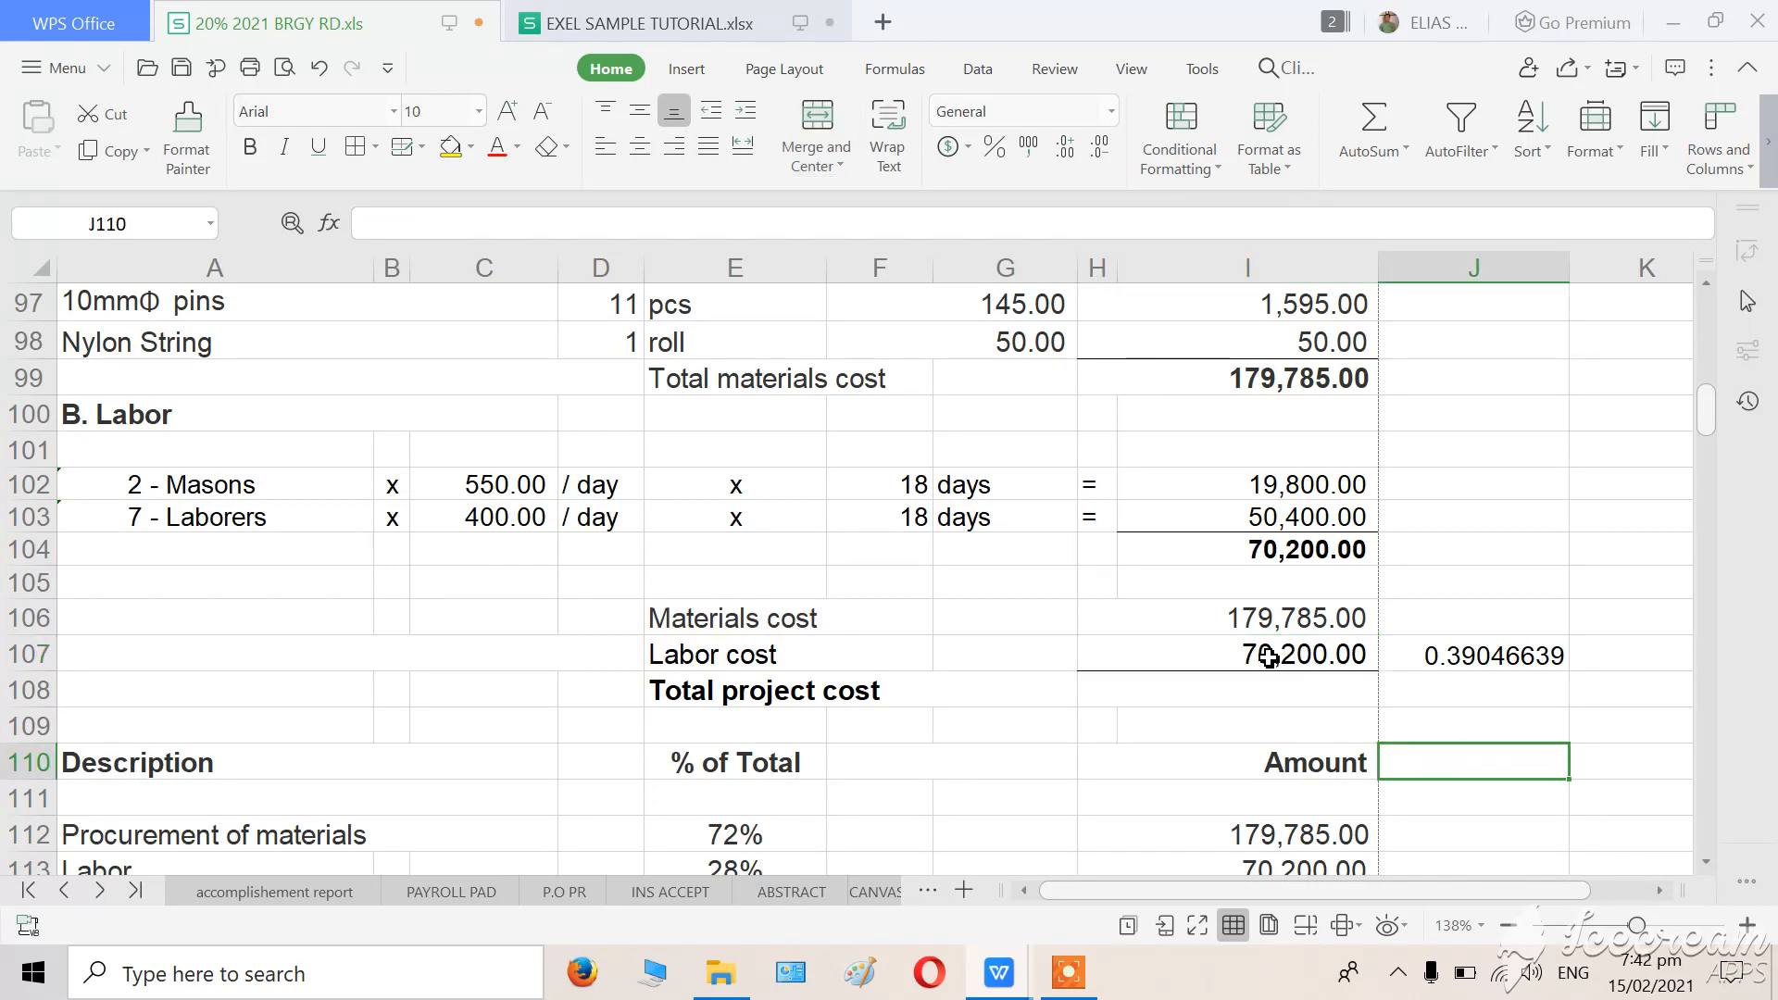
click(1269, 658)
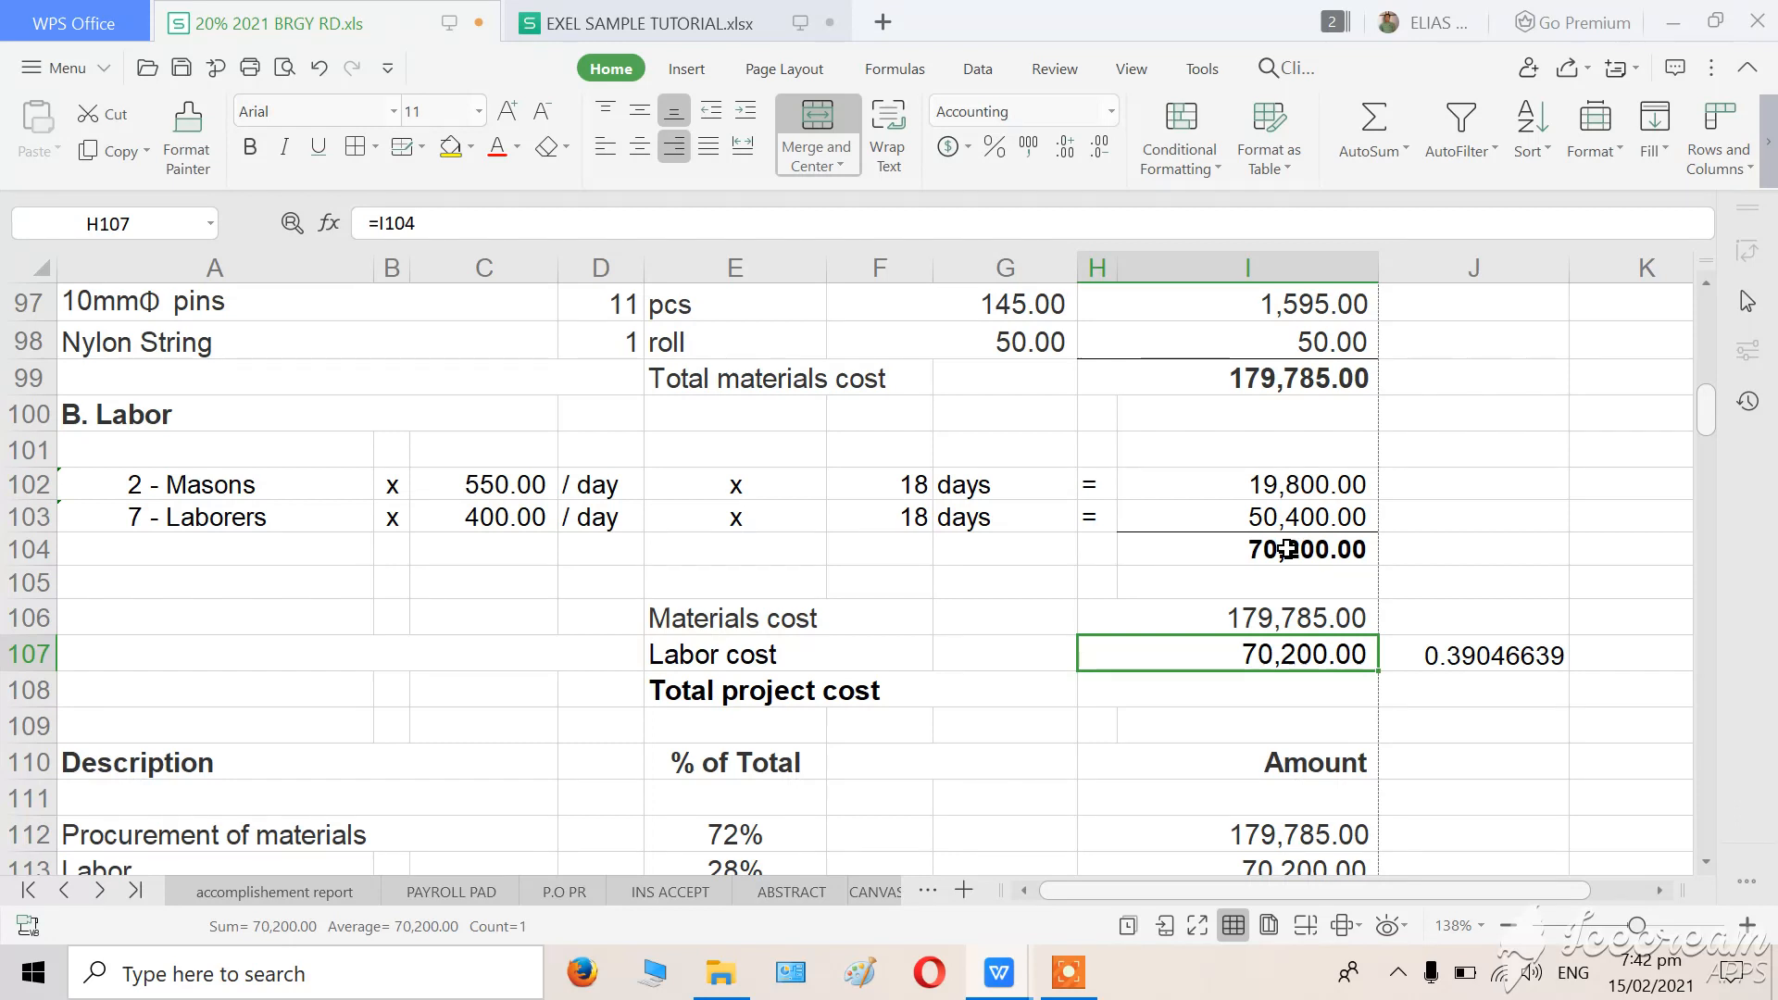
click(1285, 550)
click(1559, 804)
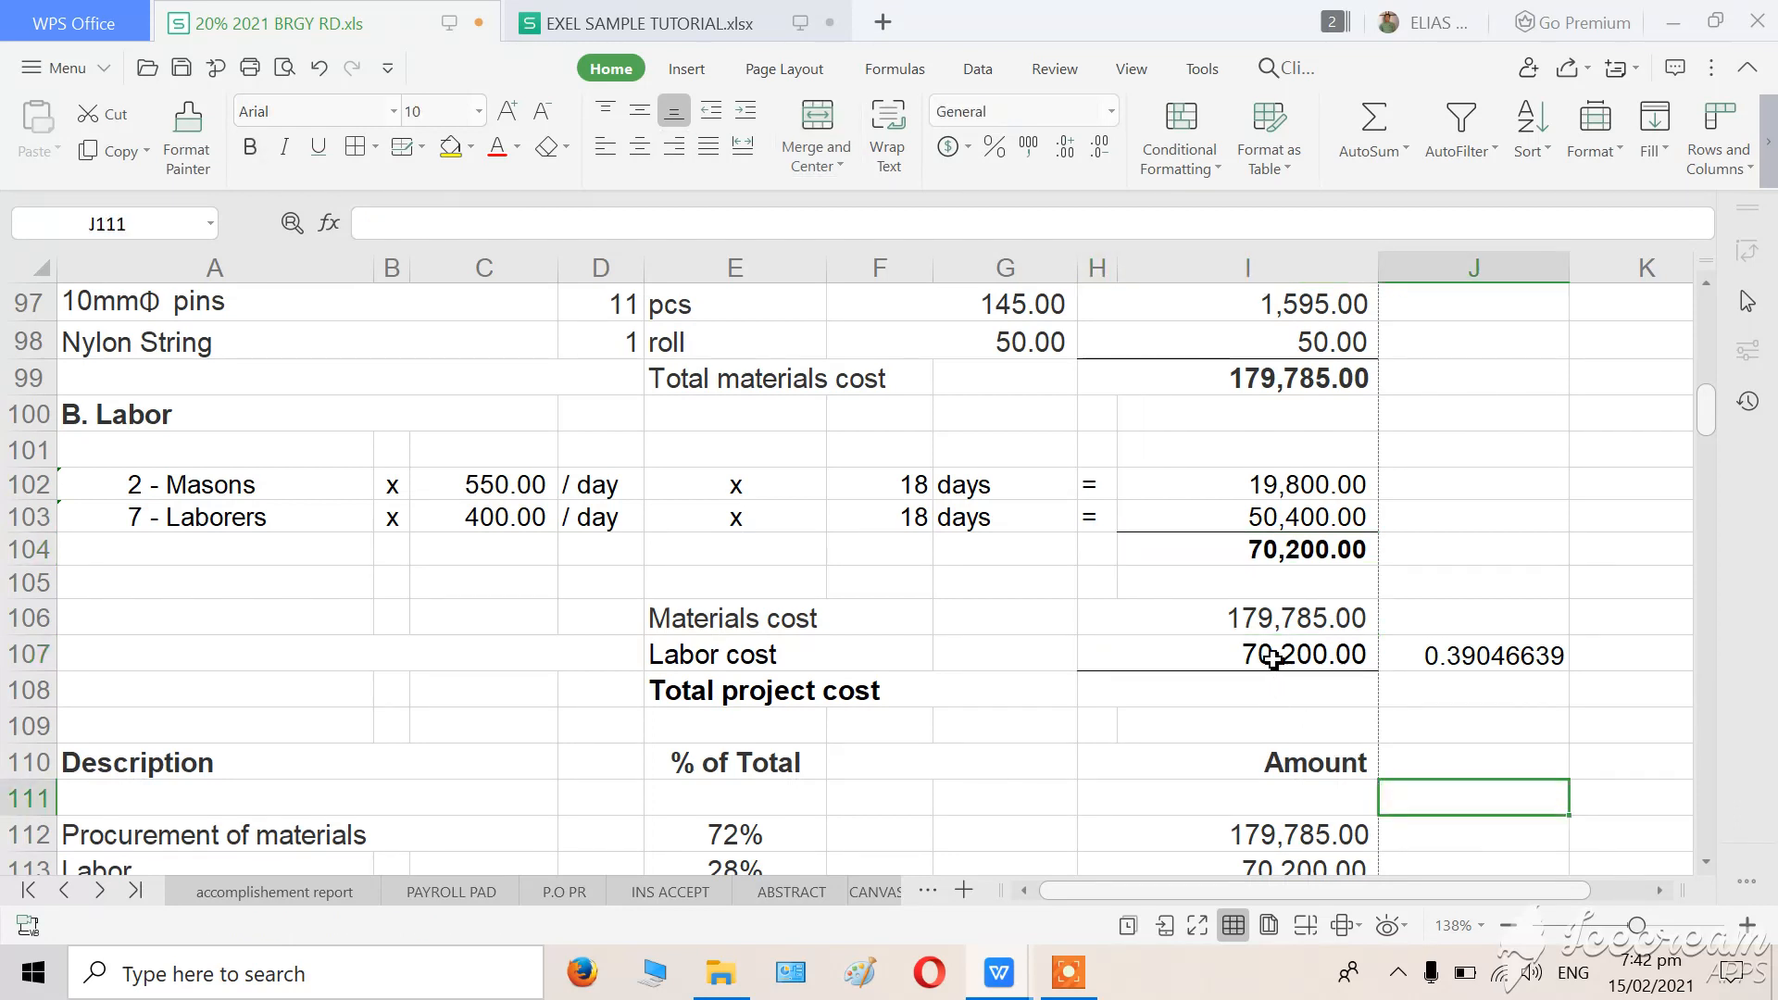
Compute the Labor cost in H107 as 40 percent of the Materials cost with the formula =.4*H106.
click(1296, 658)
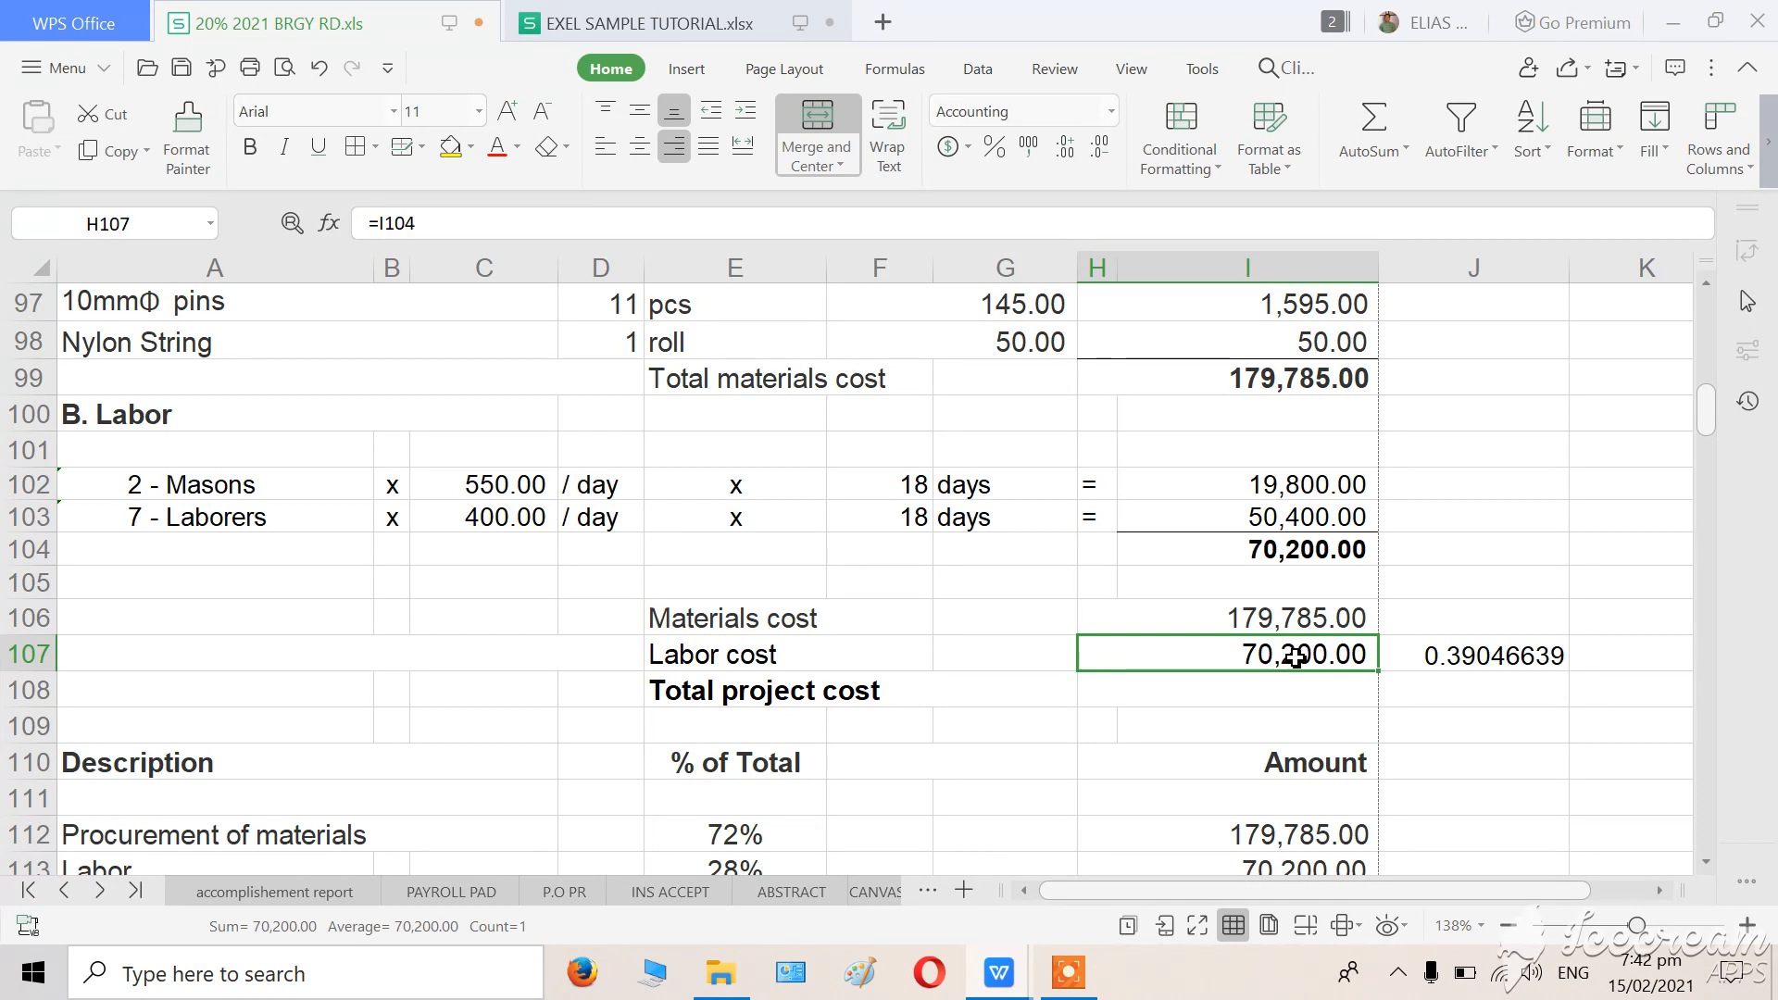
text(=)
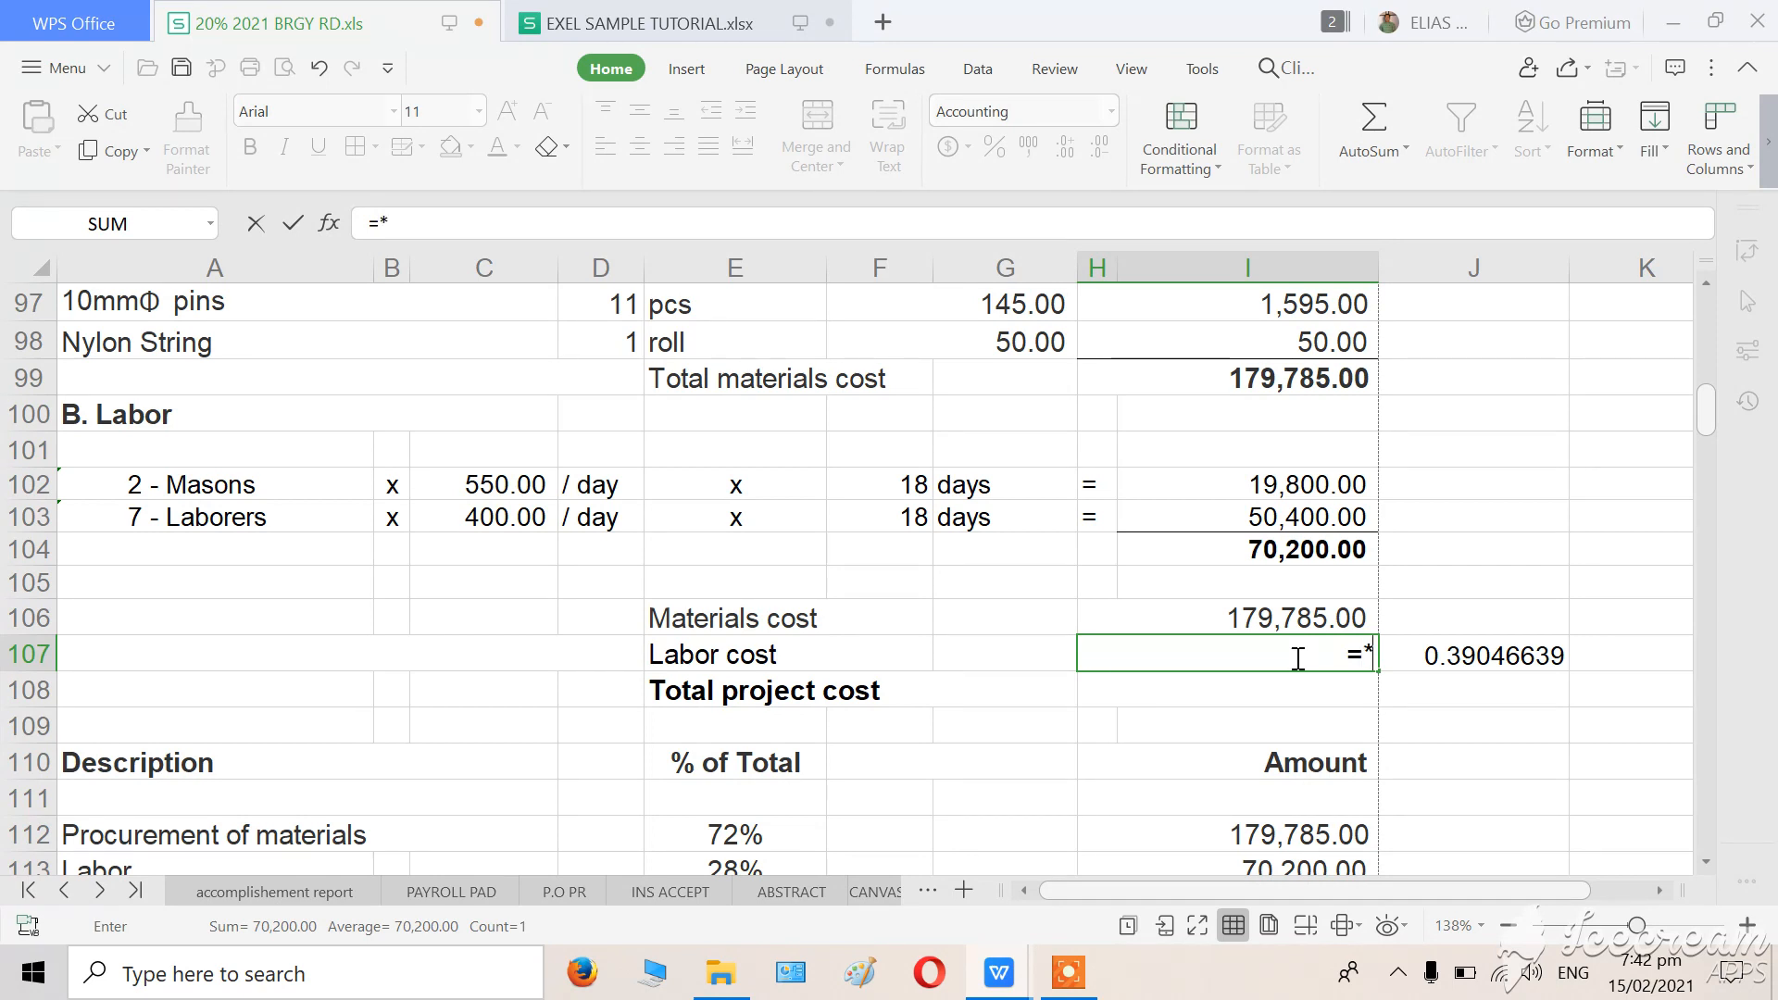
text(*)
text(.)
text(4)
key(BackSpace)
key(BackSpace)
text(4*)
click(1273, 619)
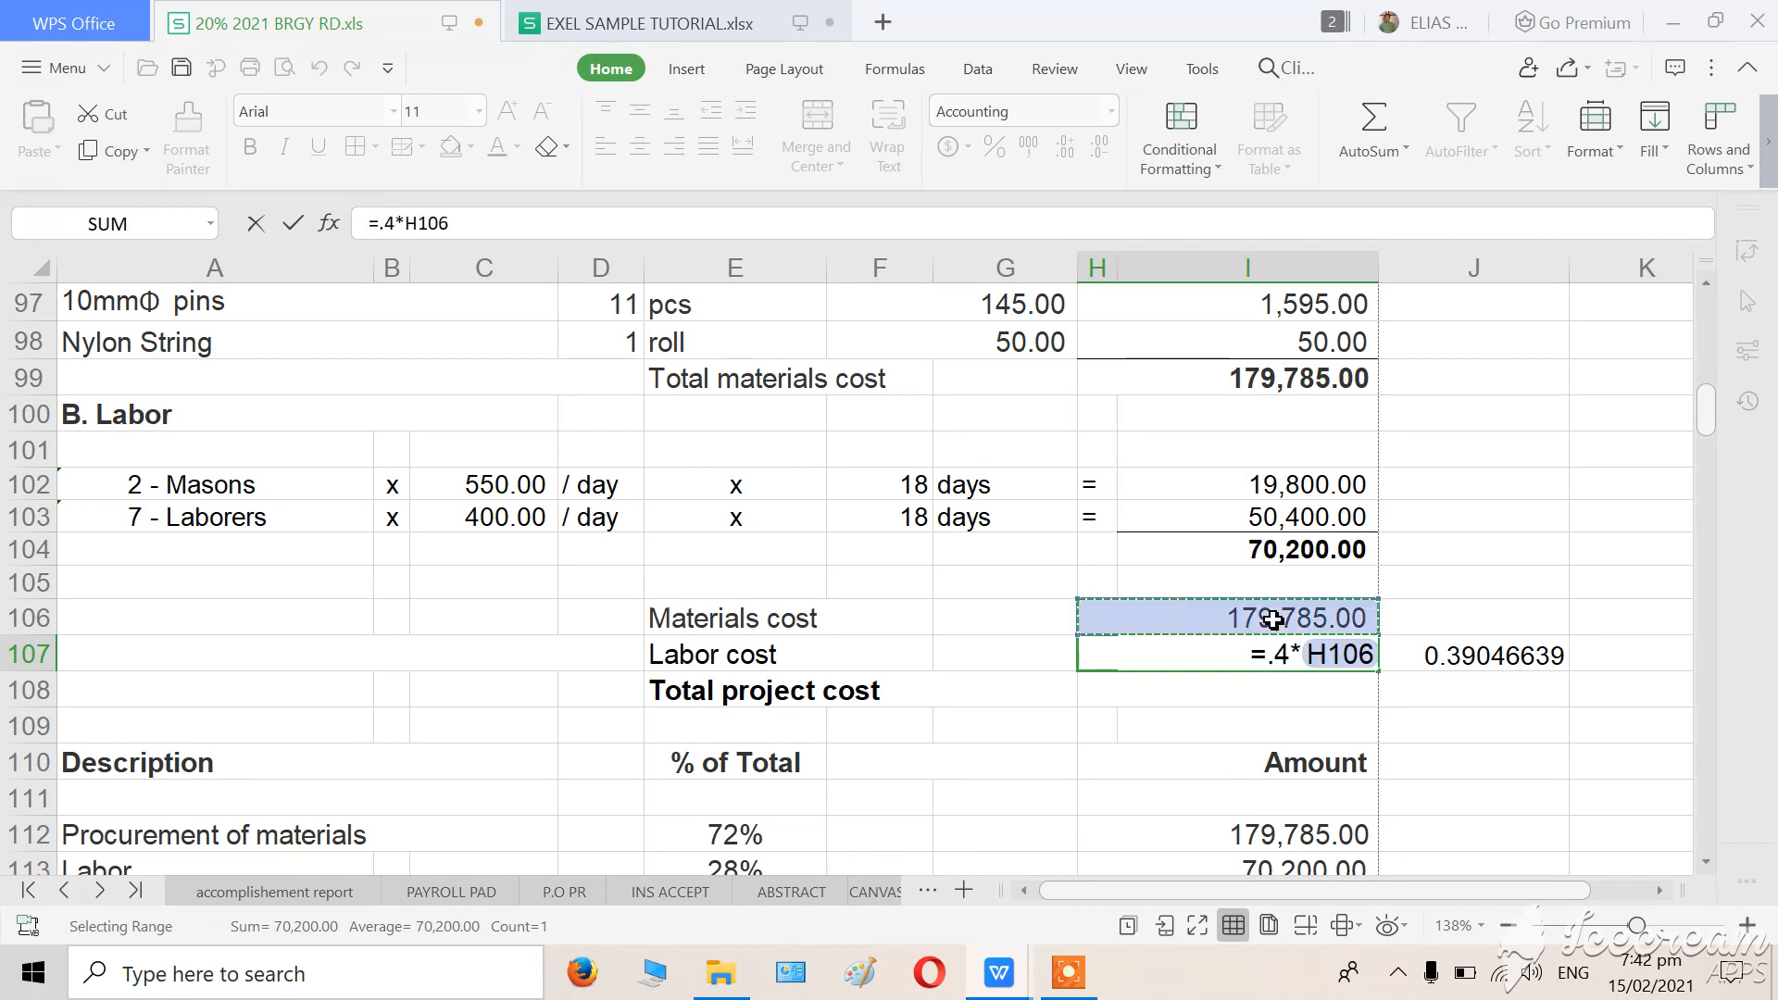
key(Return)
click(1509, 836)
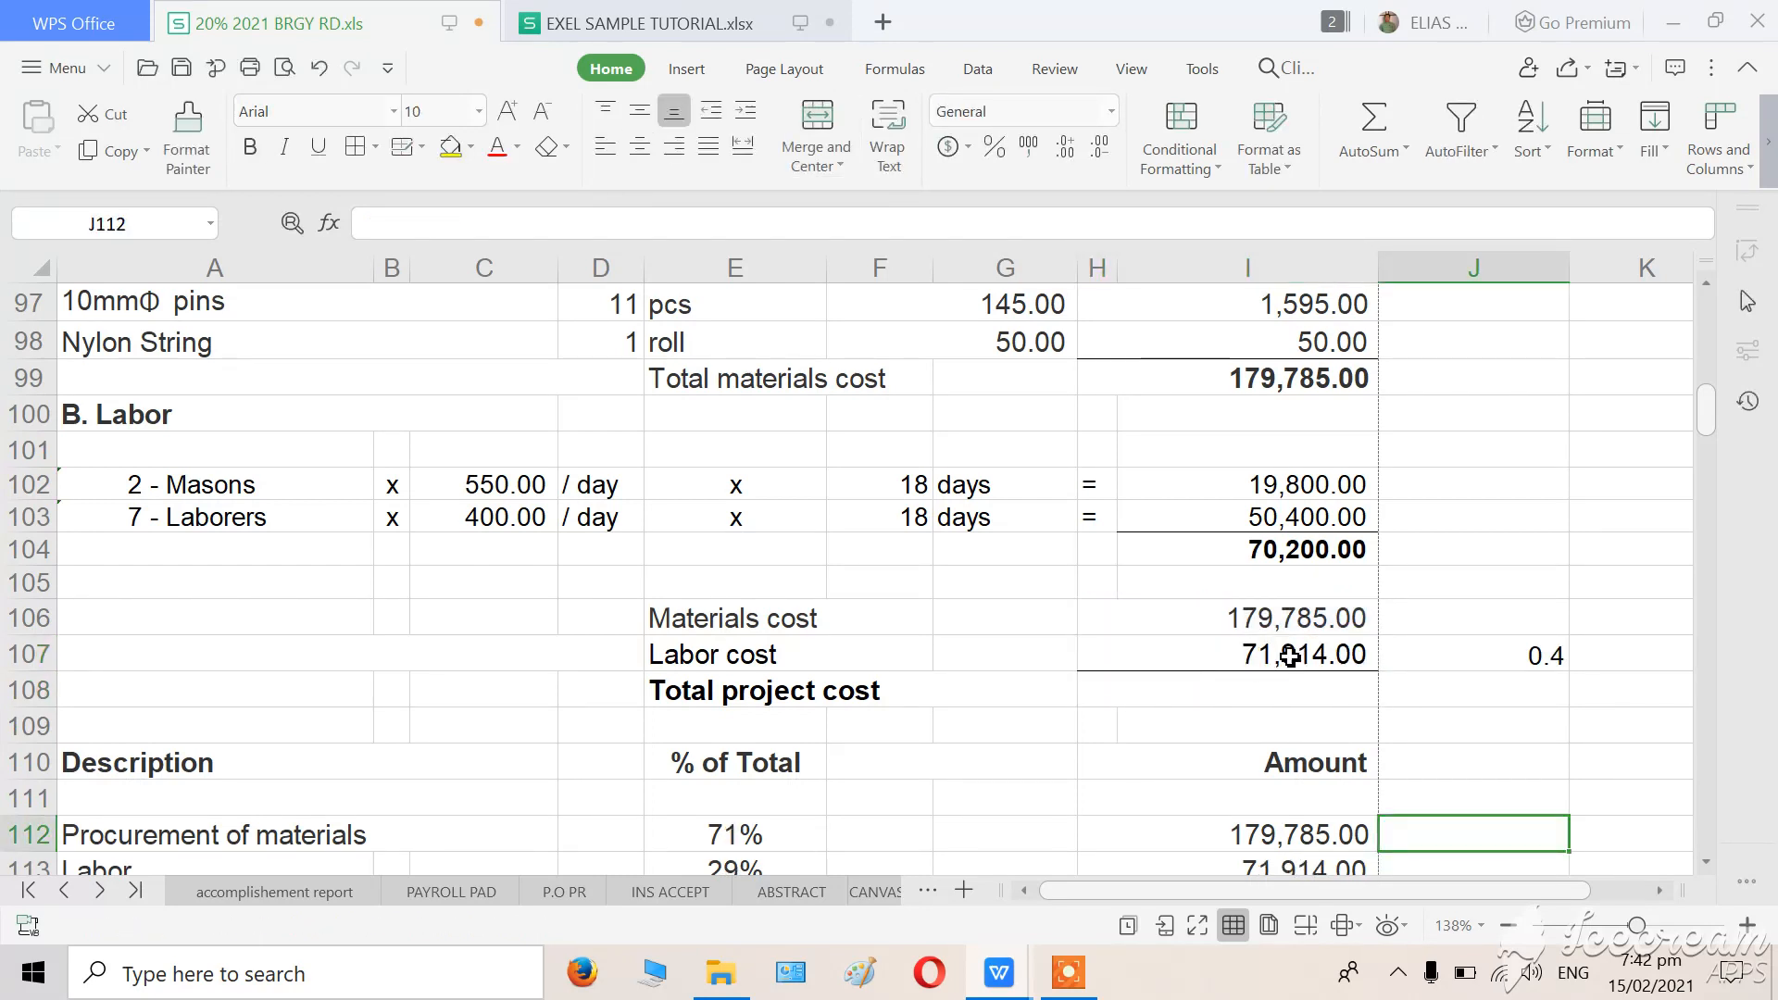
Replace the Labor cost formula in H107 with the fixed amount 71900.
click(1489, 752)
click(1273, 662)
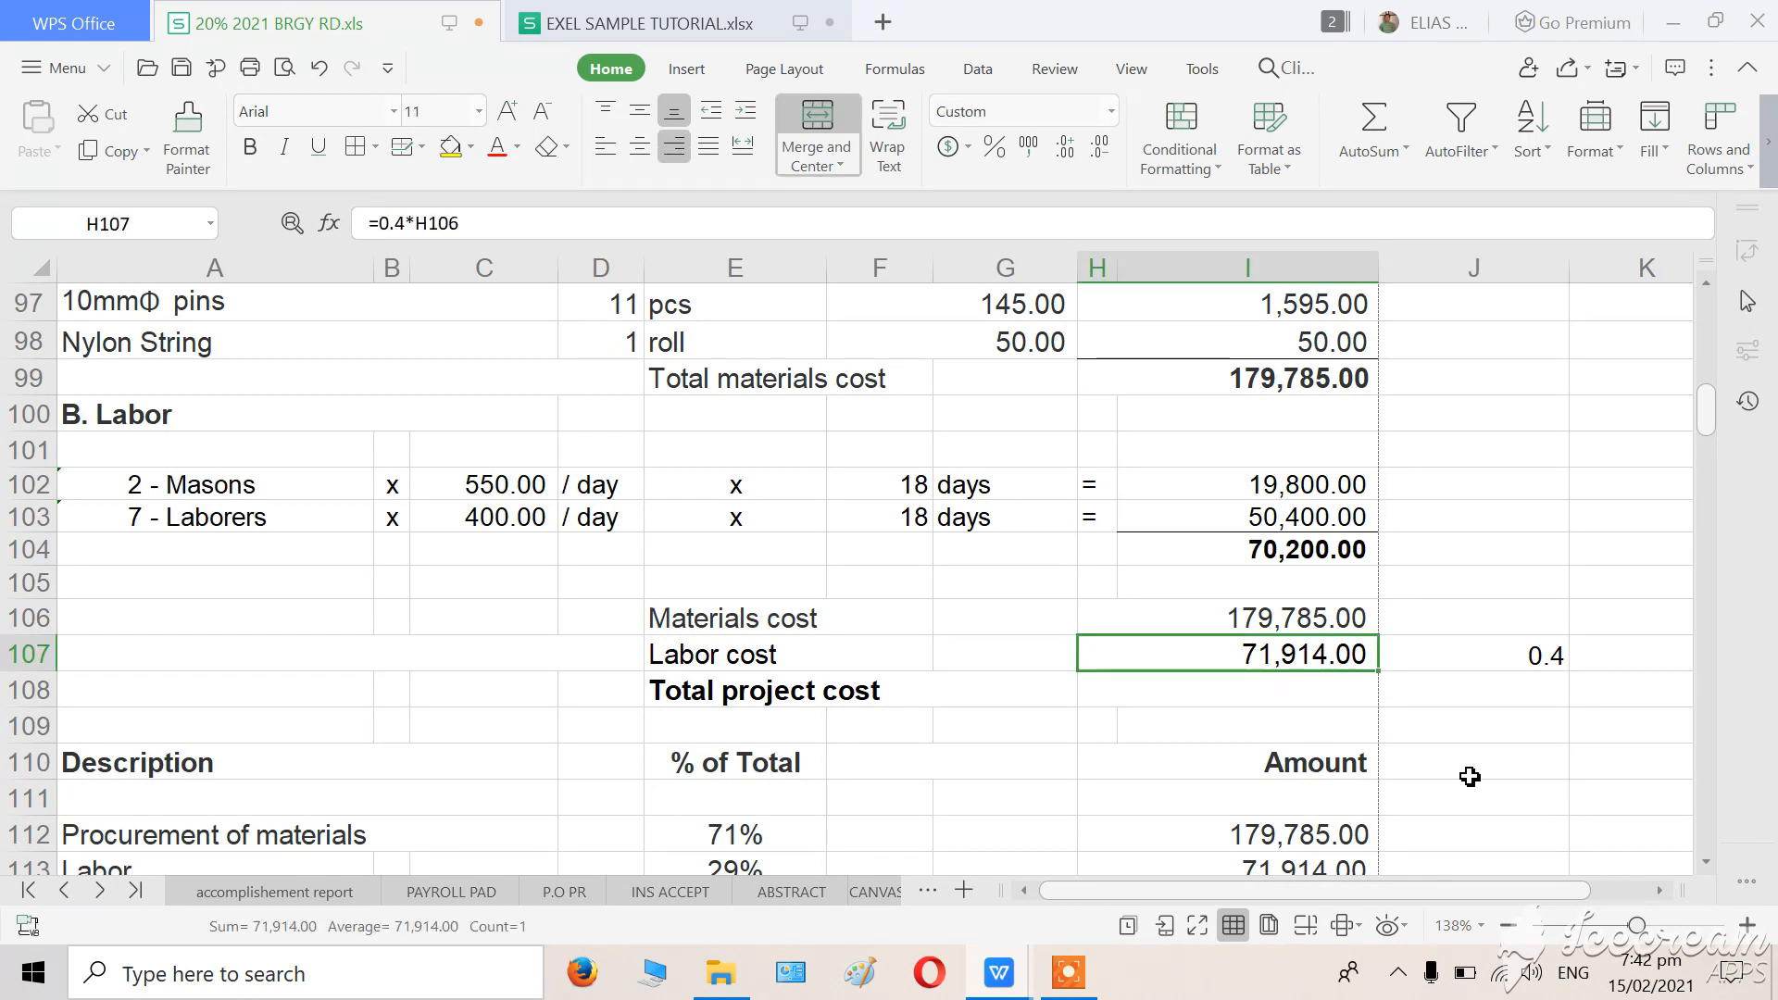
click(1470, 778)
click(1312, 658)
click(1447, 784)
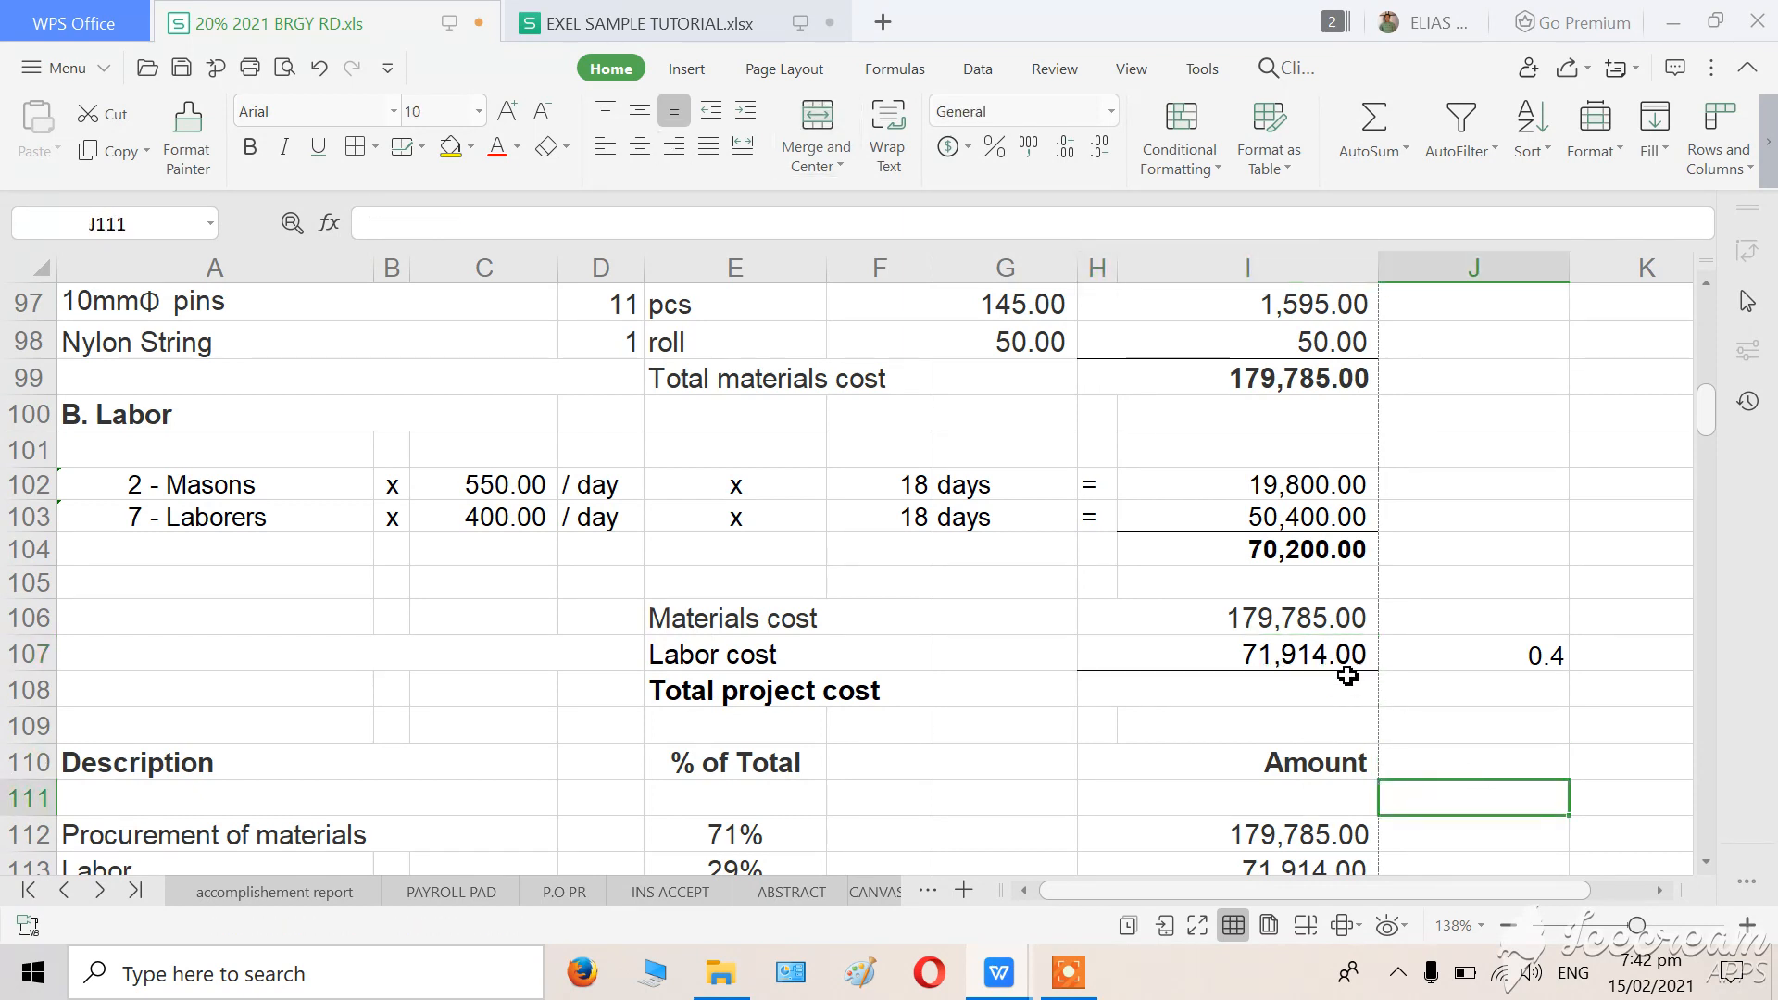
click(1345, 661)
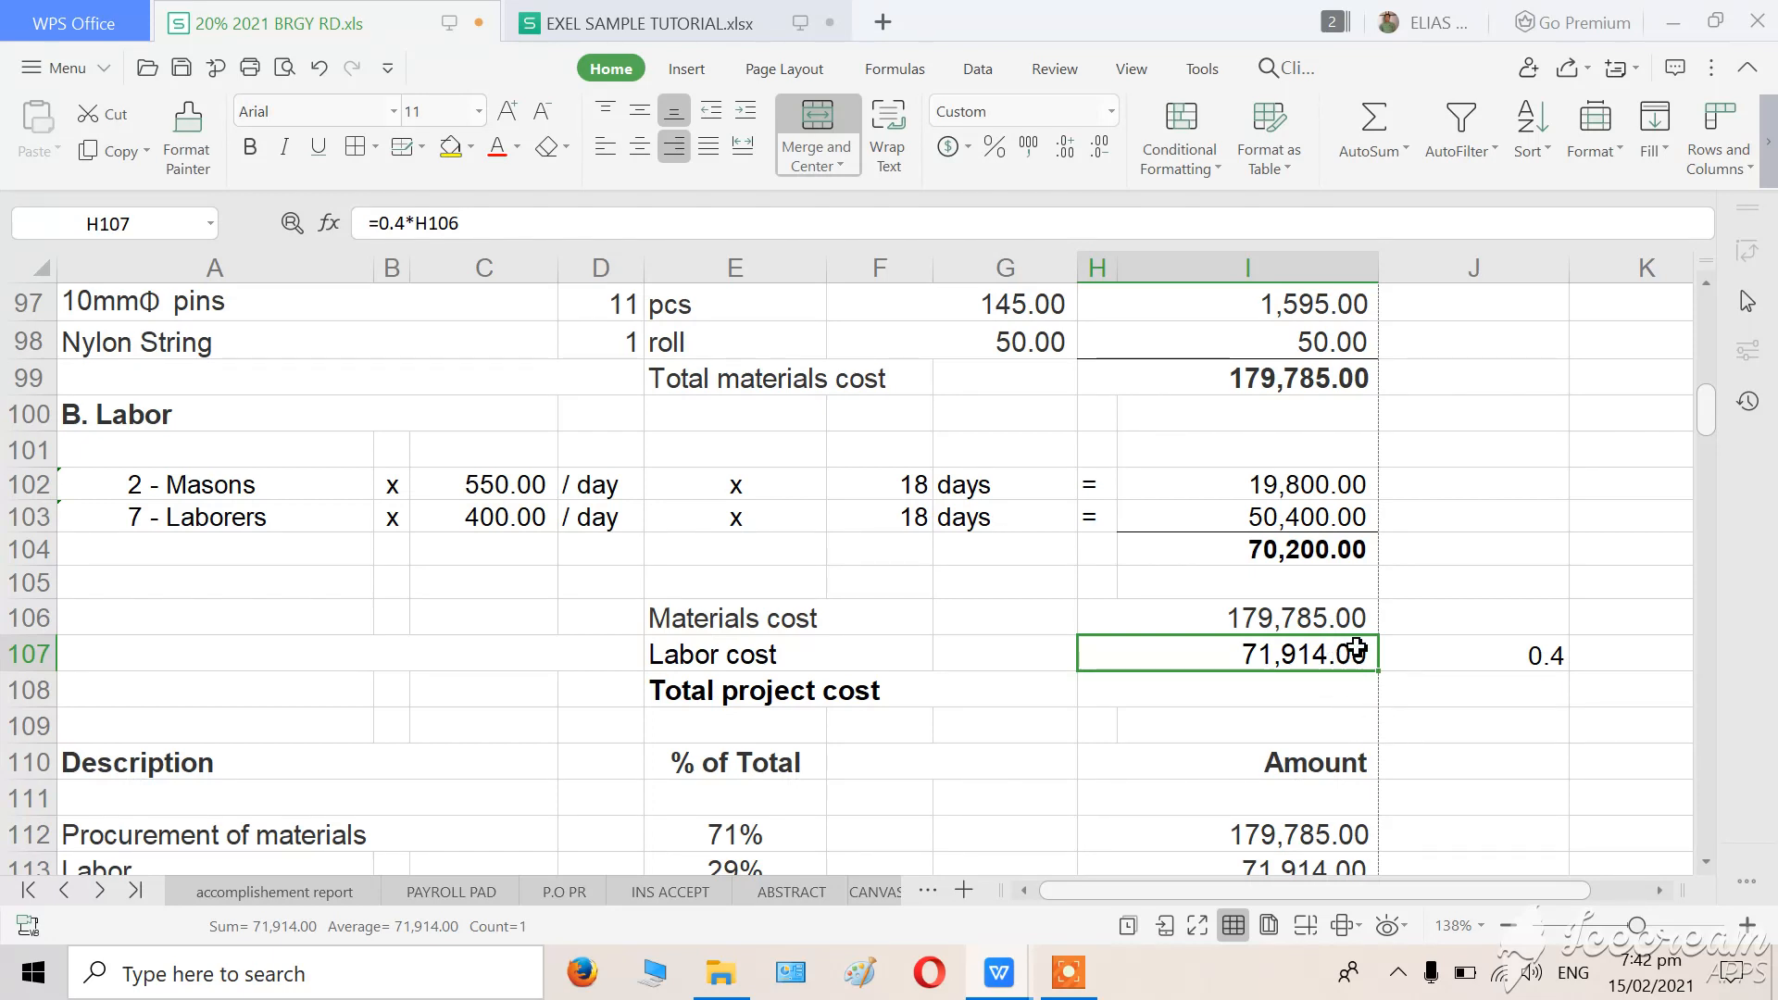
click(1438, 802)
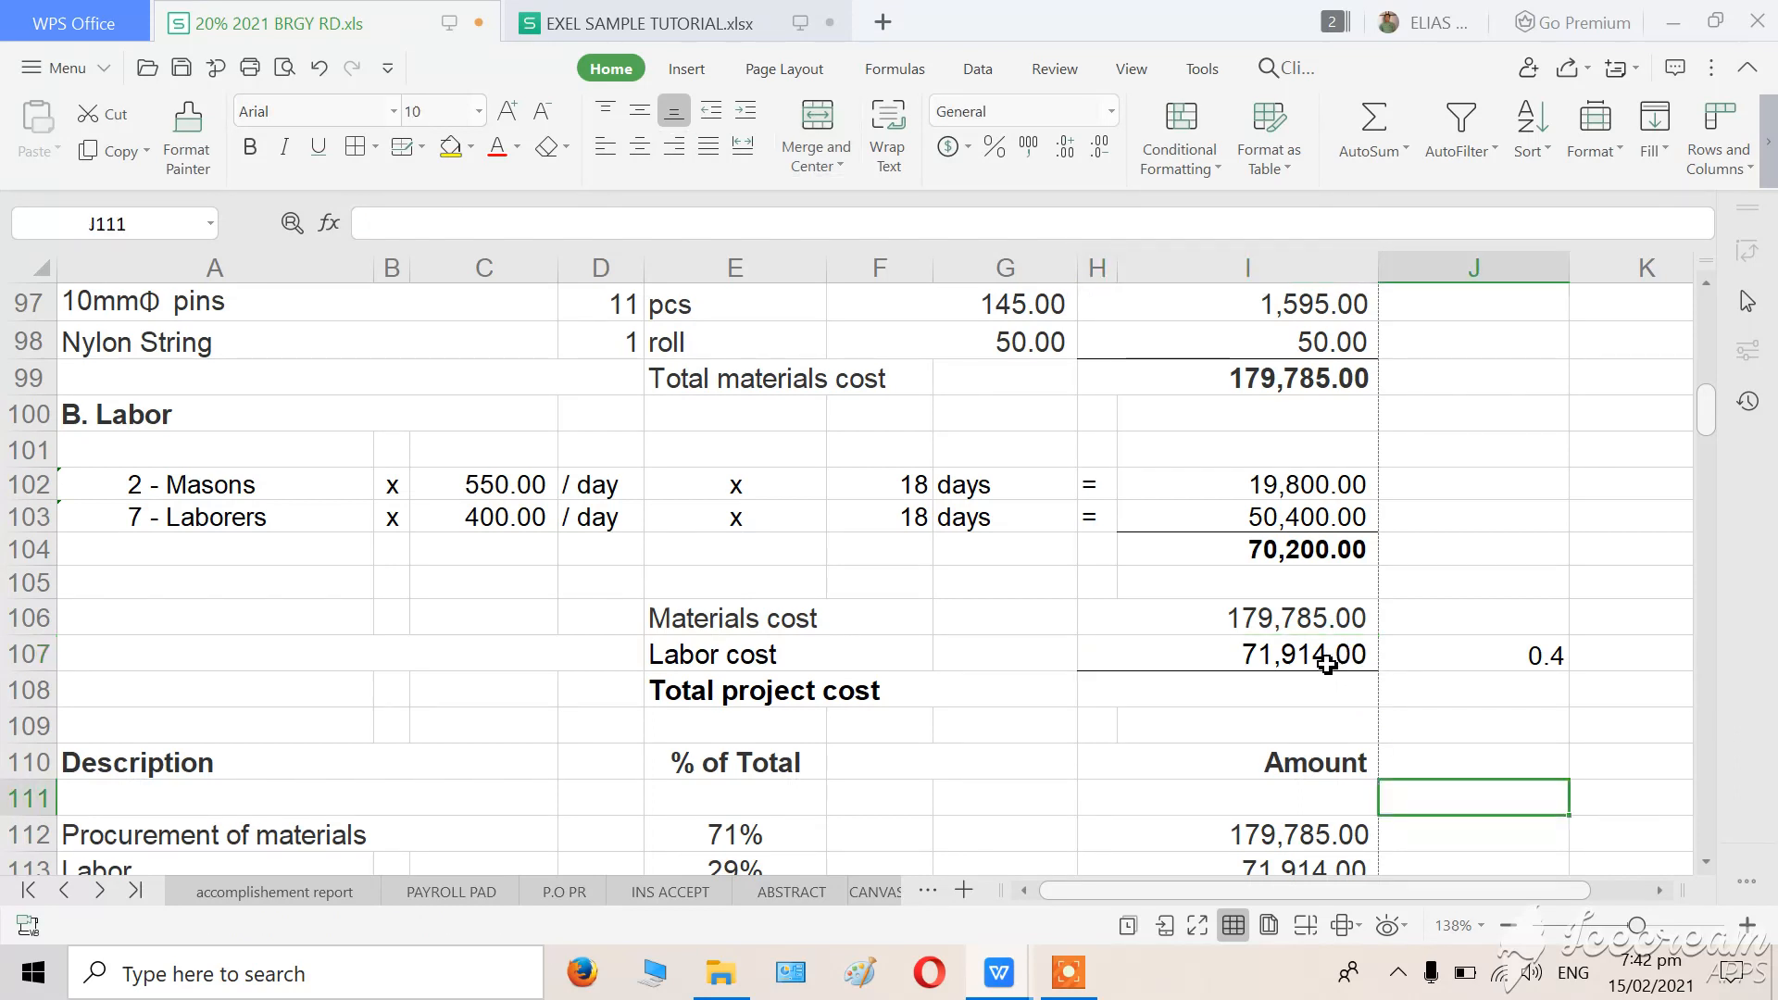
click(1328, 663)
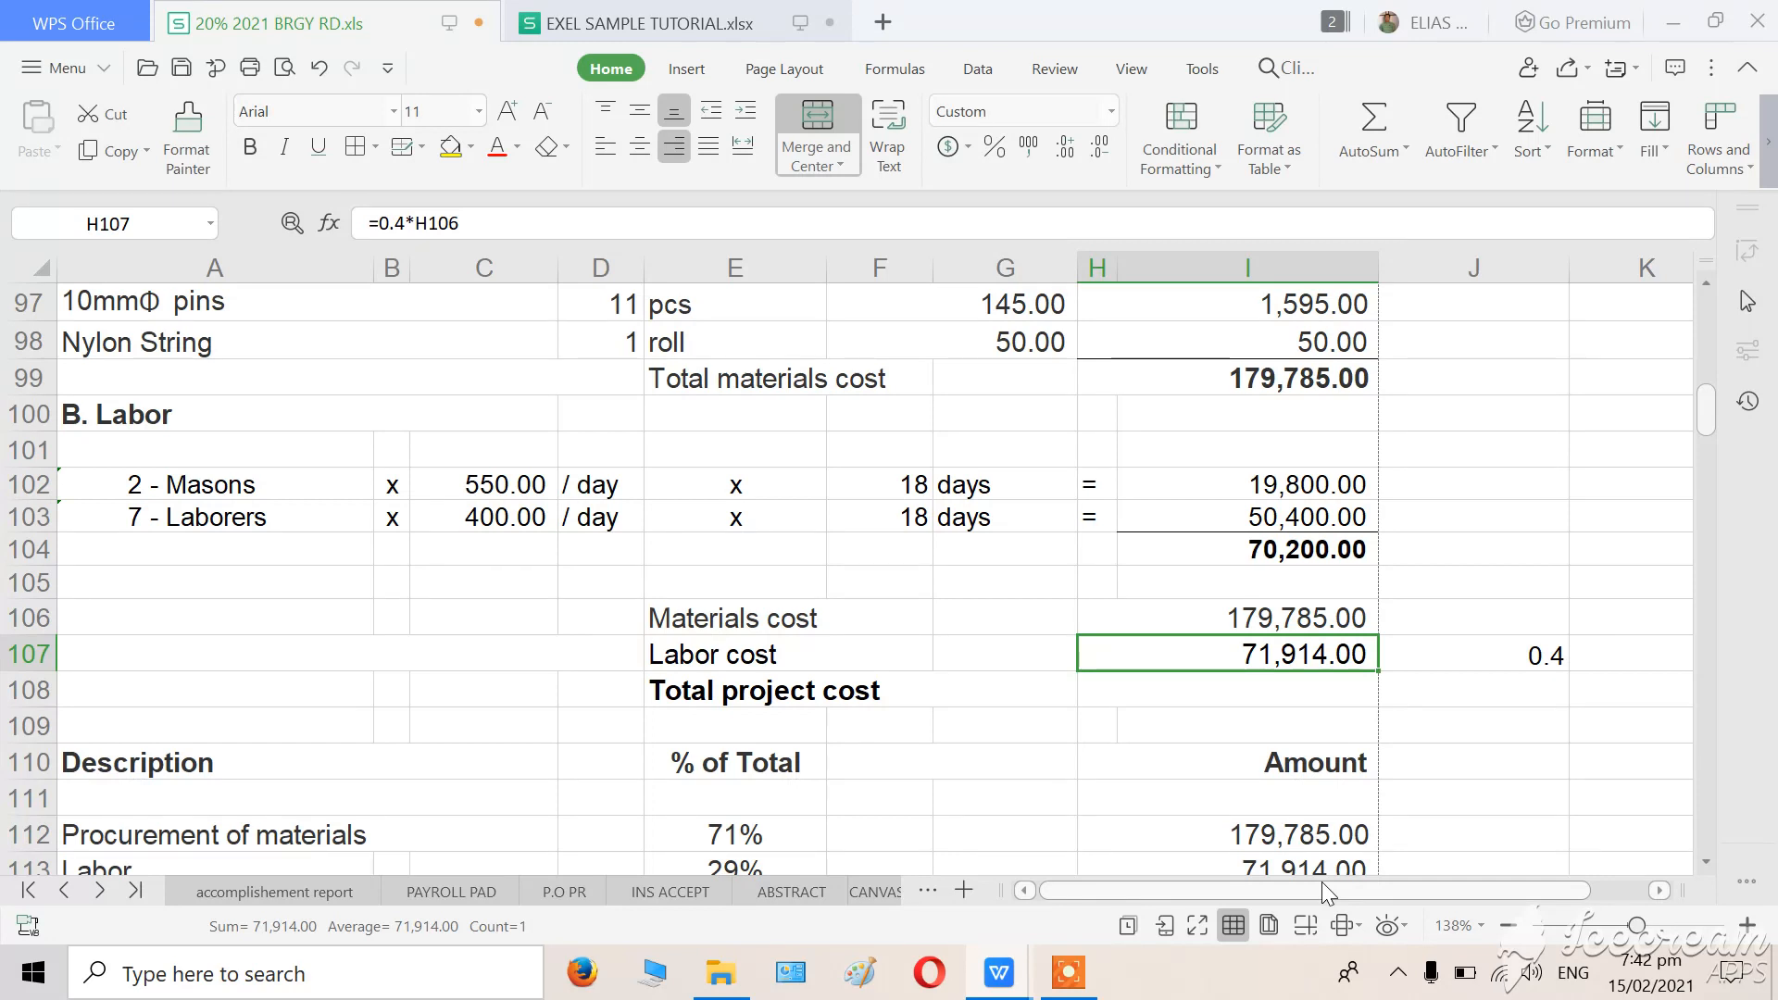
text(71900)
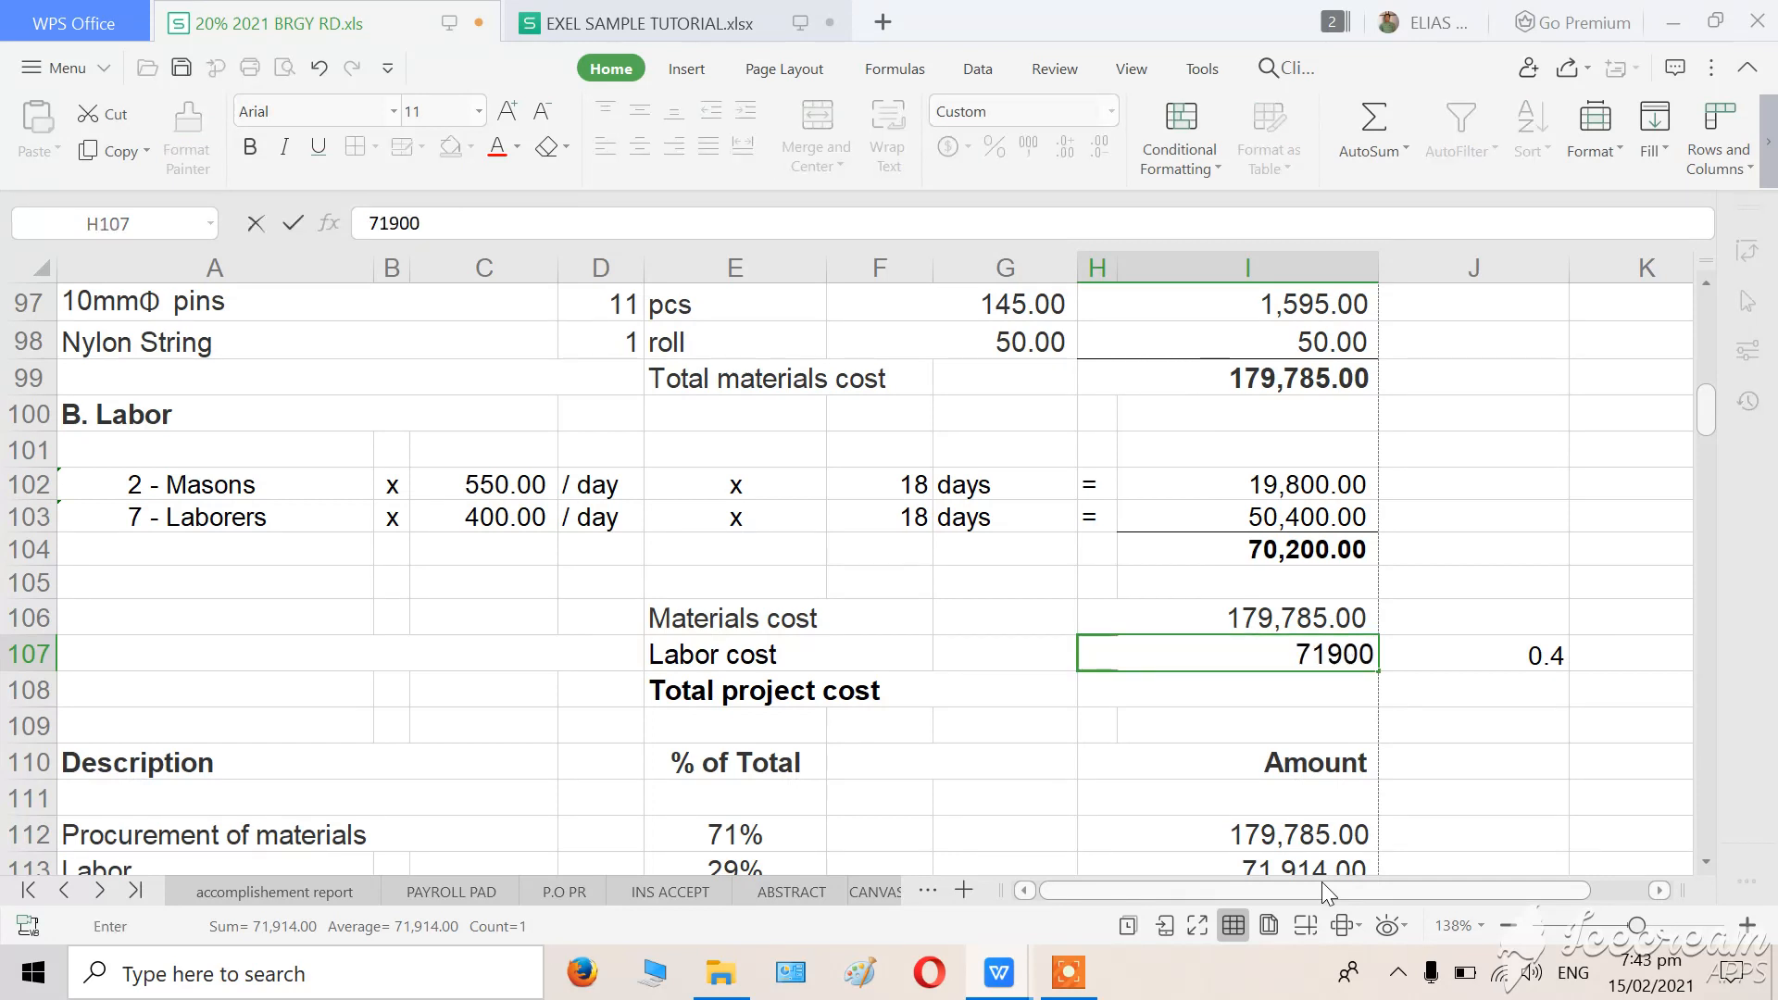
key(Return)
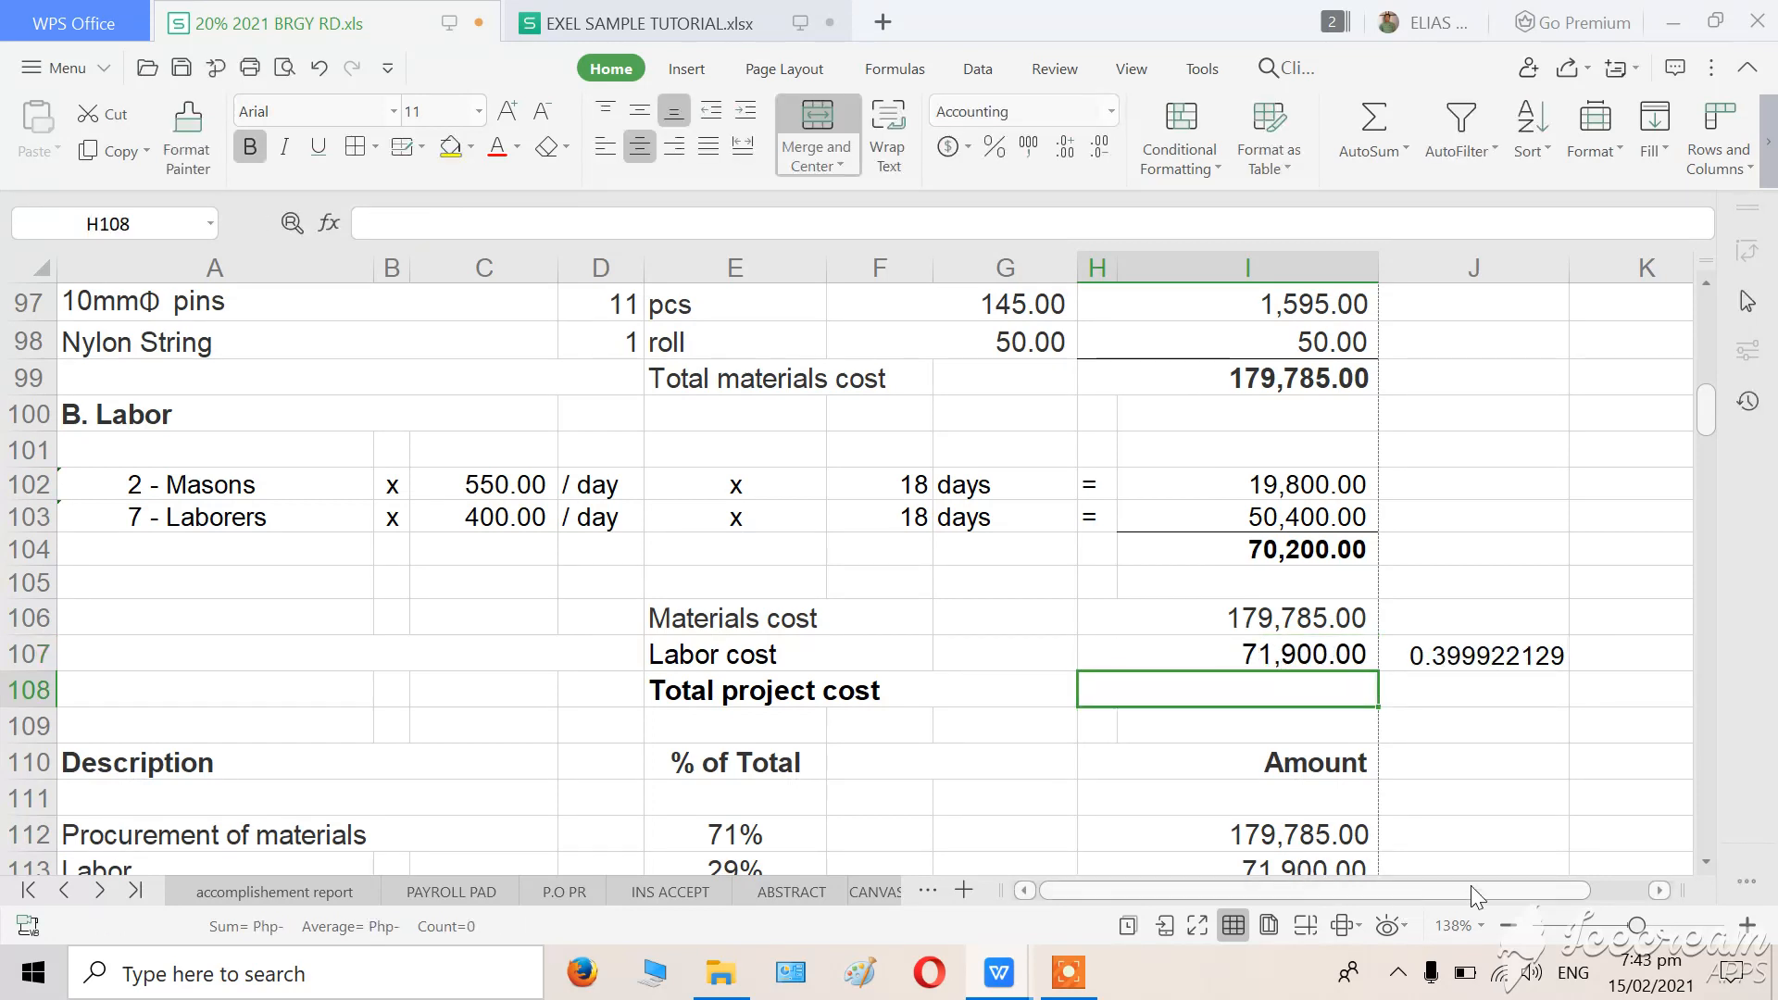
click(1555, 800)
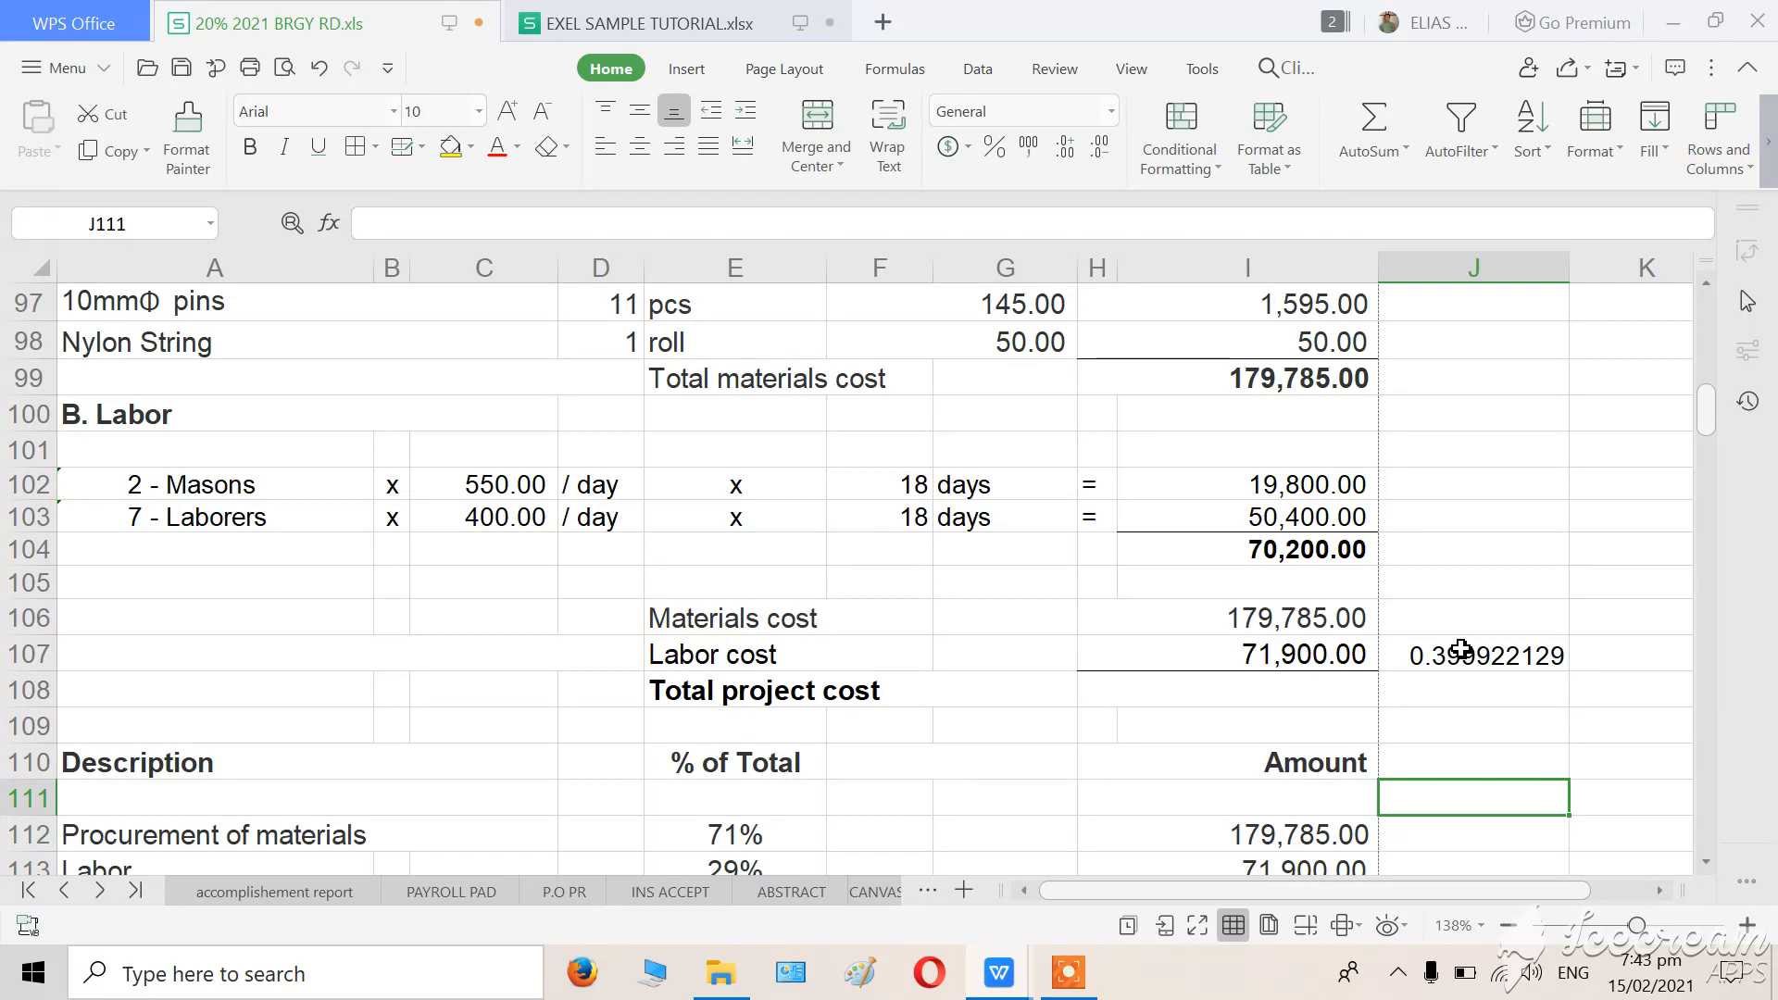
Clear the labor-to-materials ratio formula from J107 beside the Labor cost amount.
click(1461, 650)
click(1461, 797)
click(1476, 655)
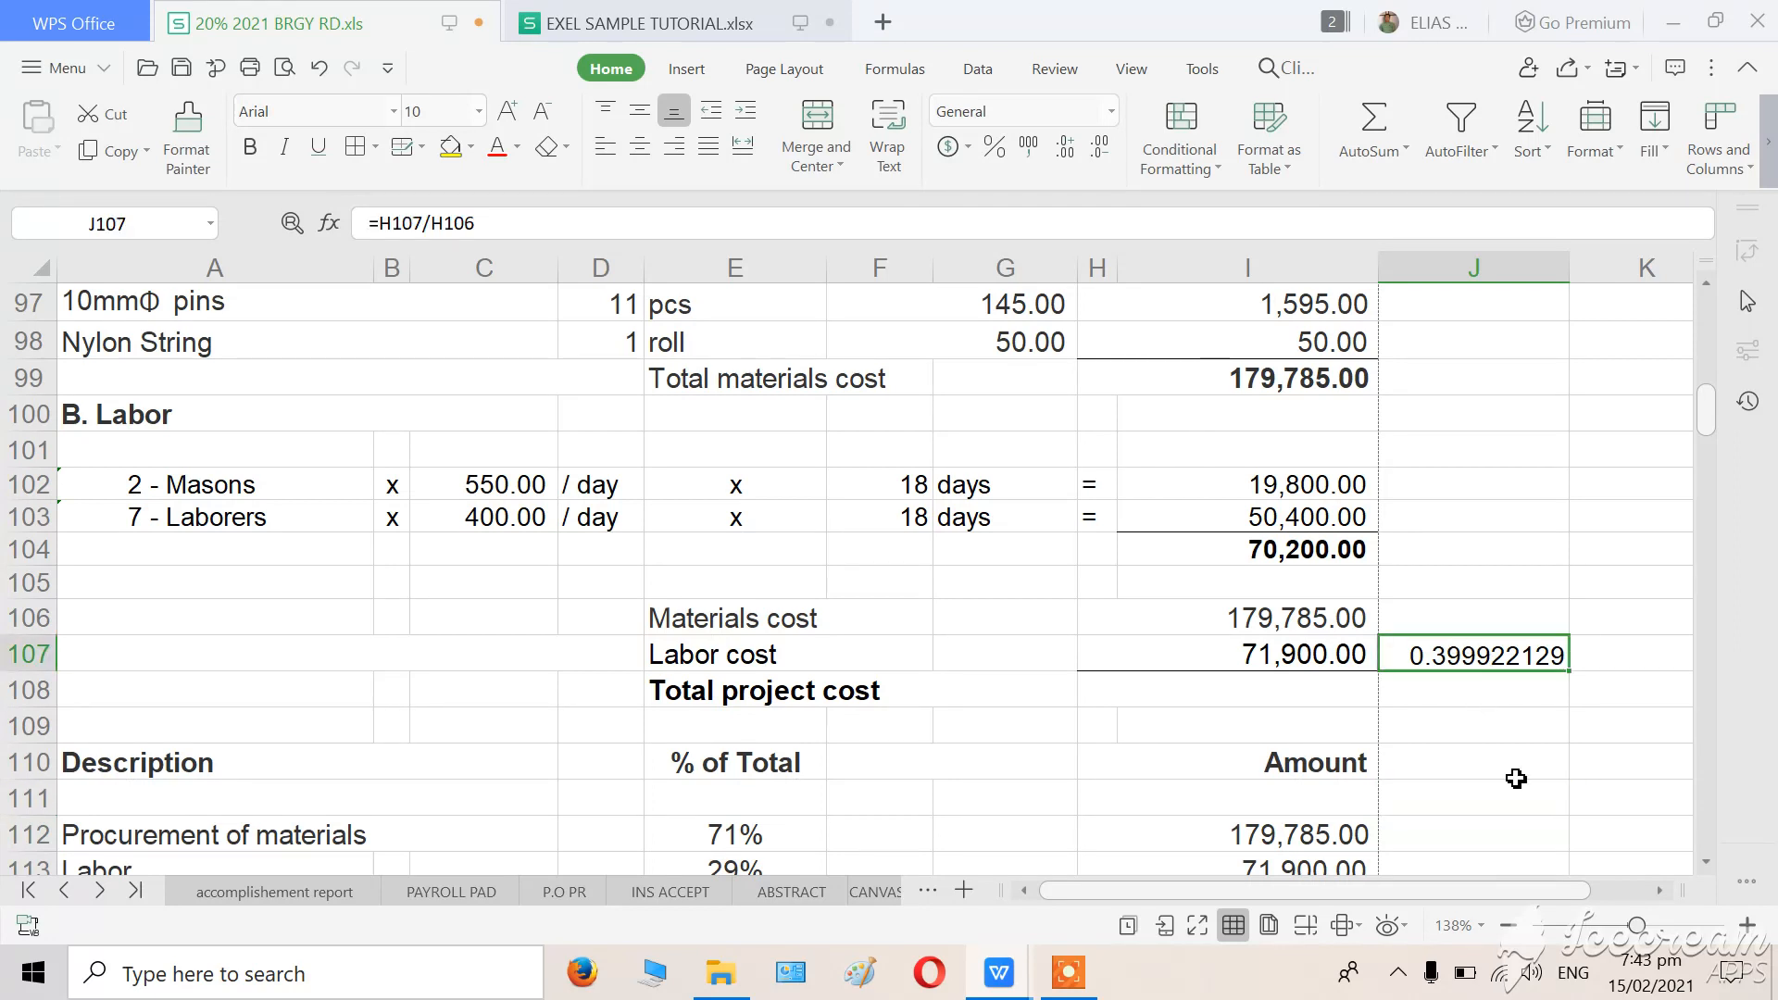
click(1515, 826)
click(1476, 657)
key(Delete)
click(1476, 783)
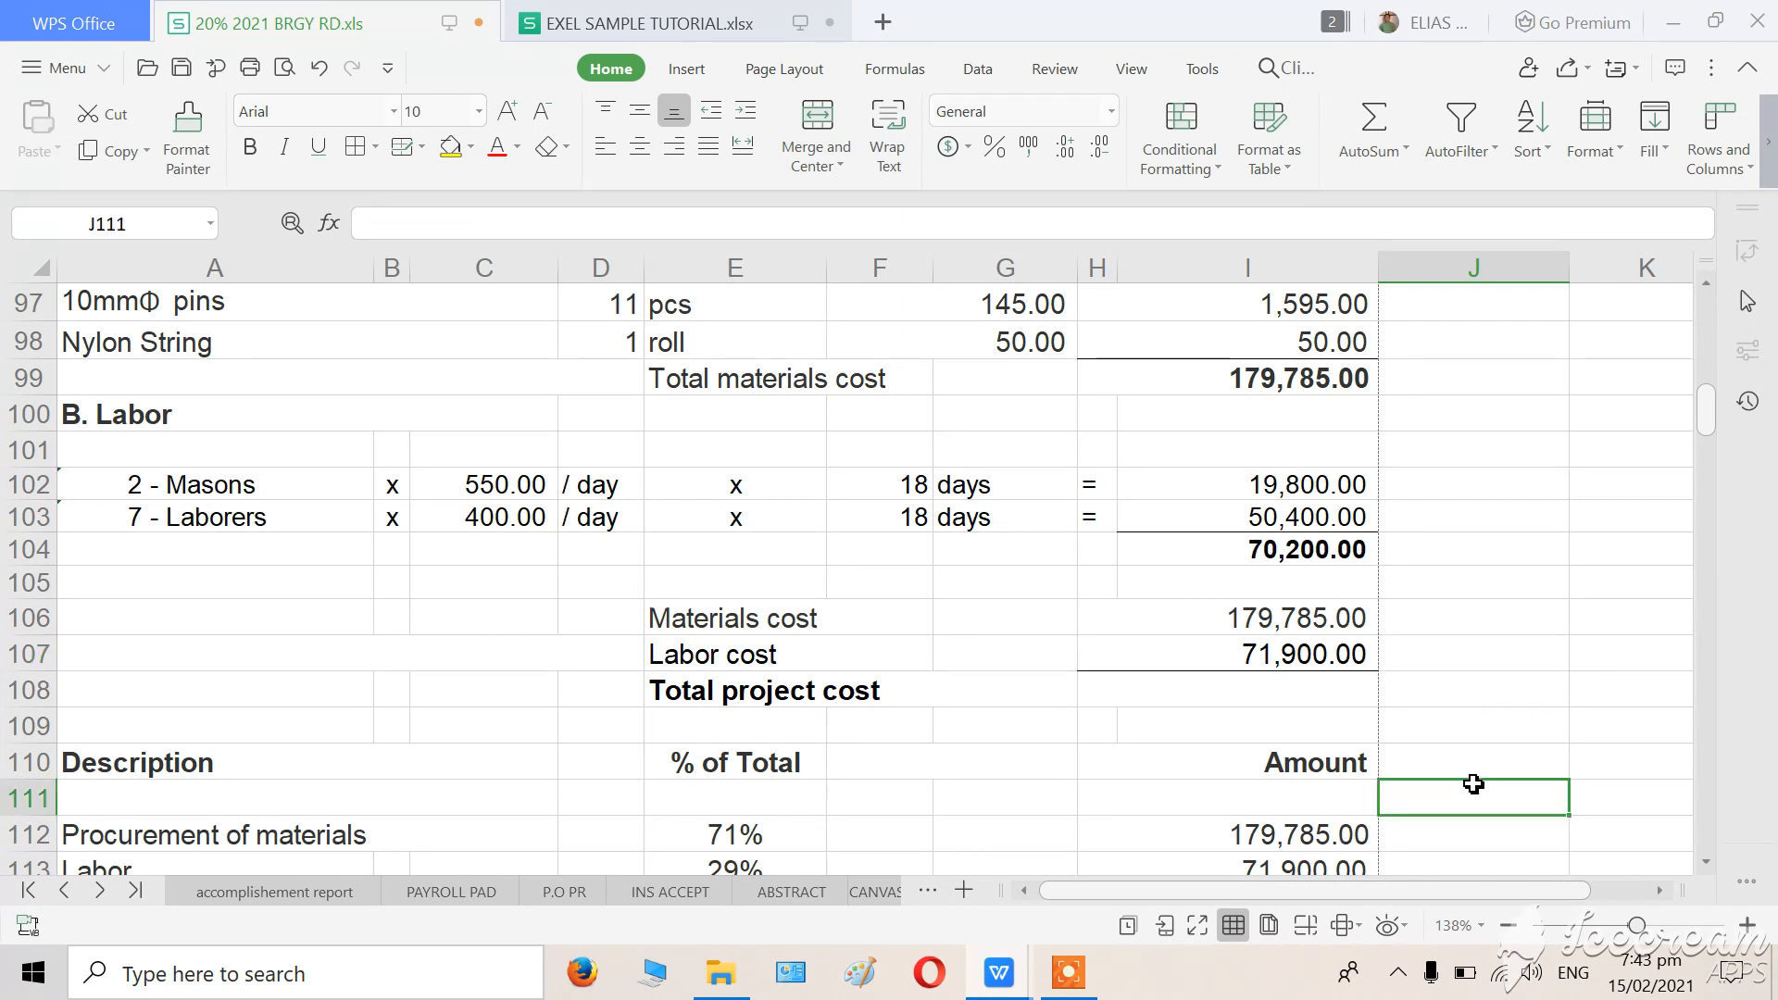
Enter the formula =H107/H106 in J107 to calculate the ratio of labor cost to materials cost.
click(1420, 656)
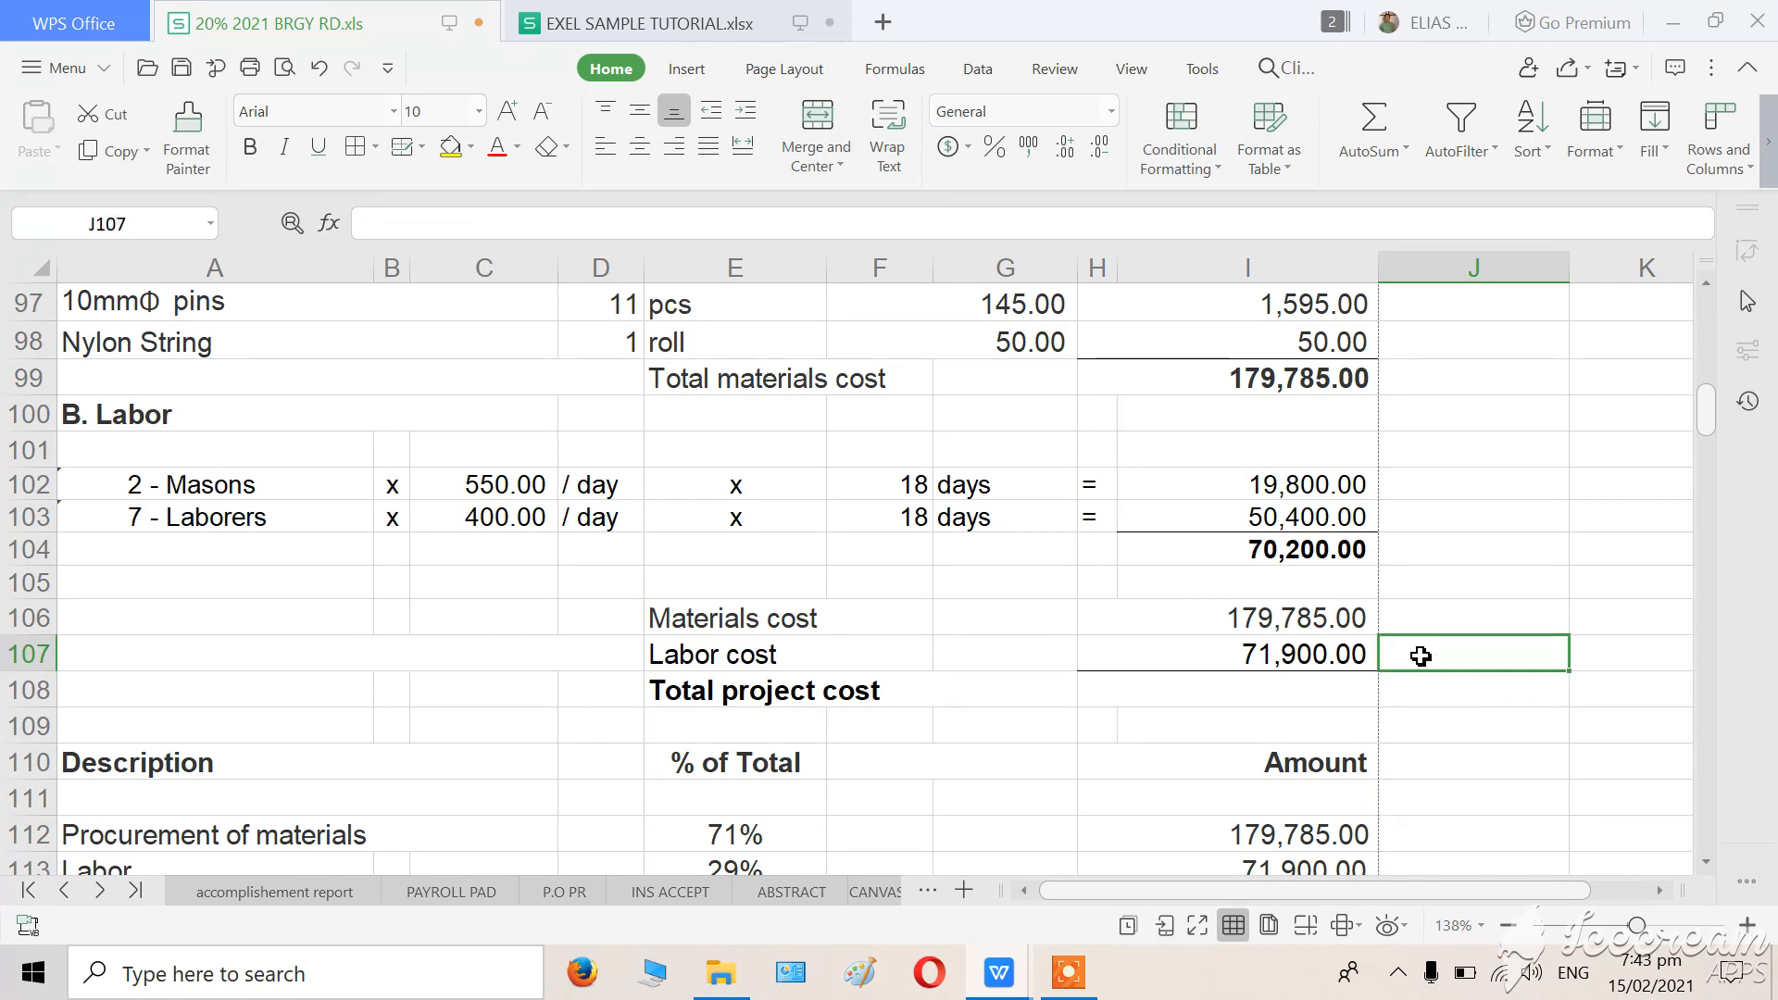
text(=)
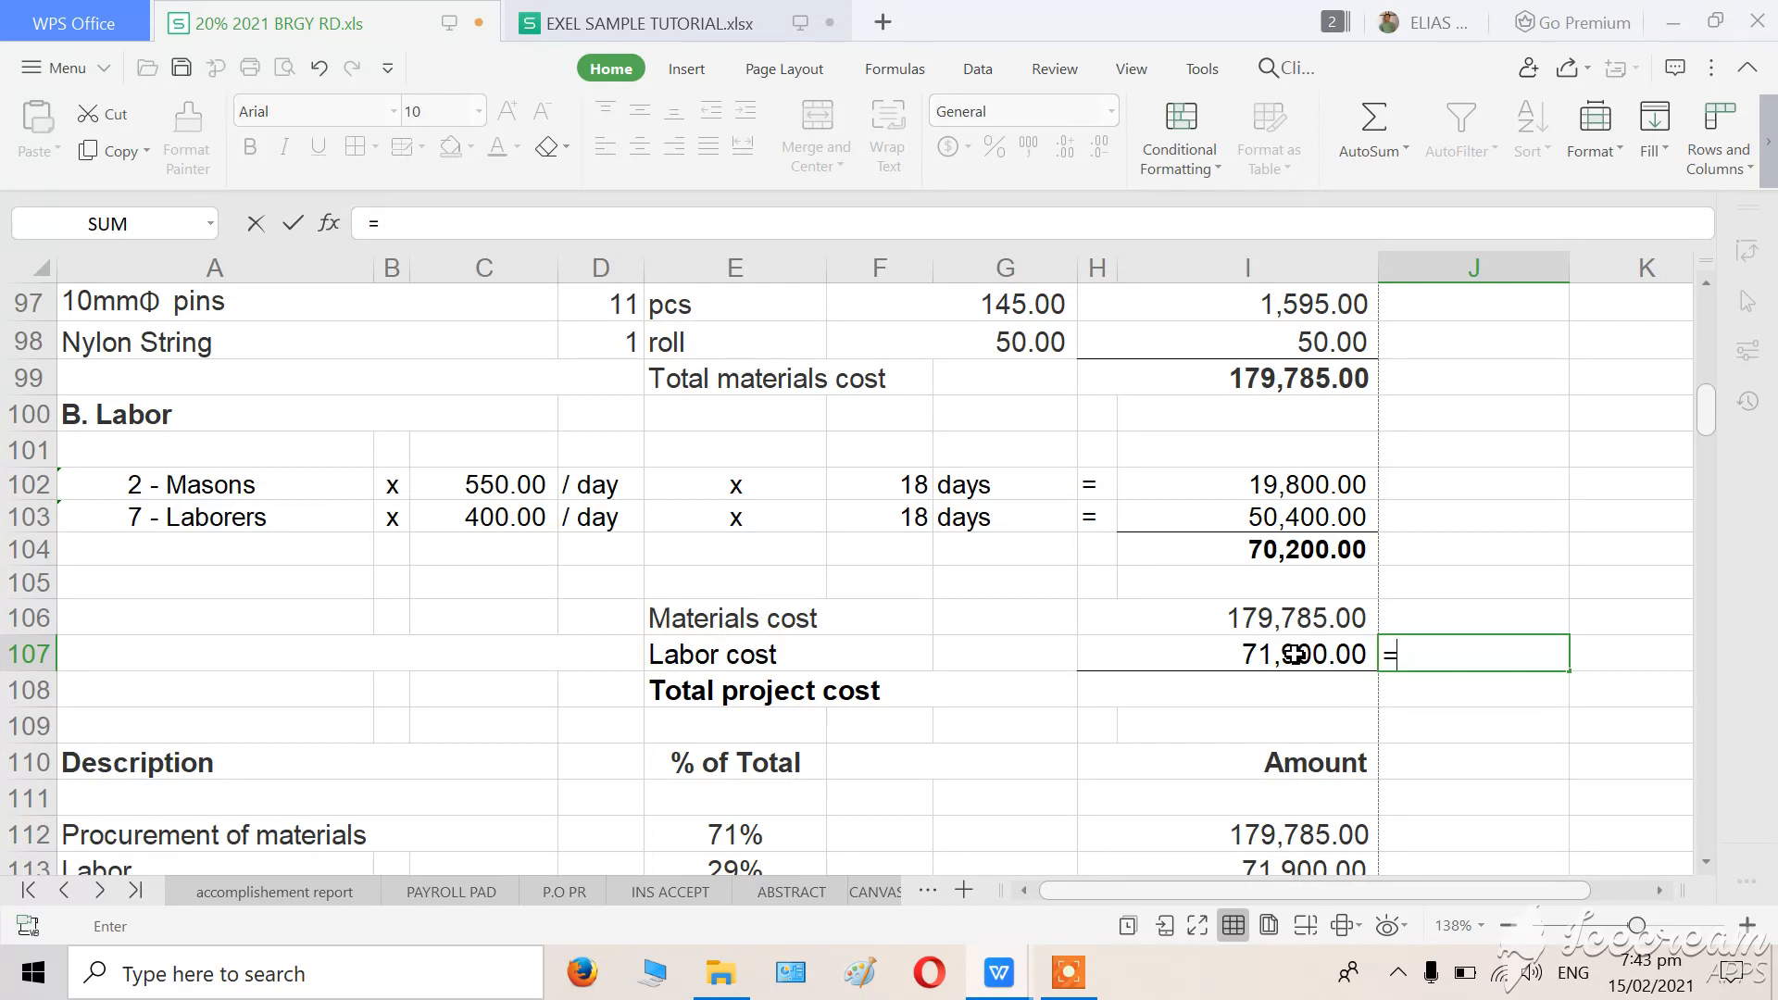
click(1294, 654)
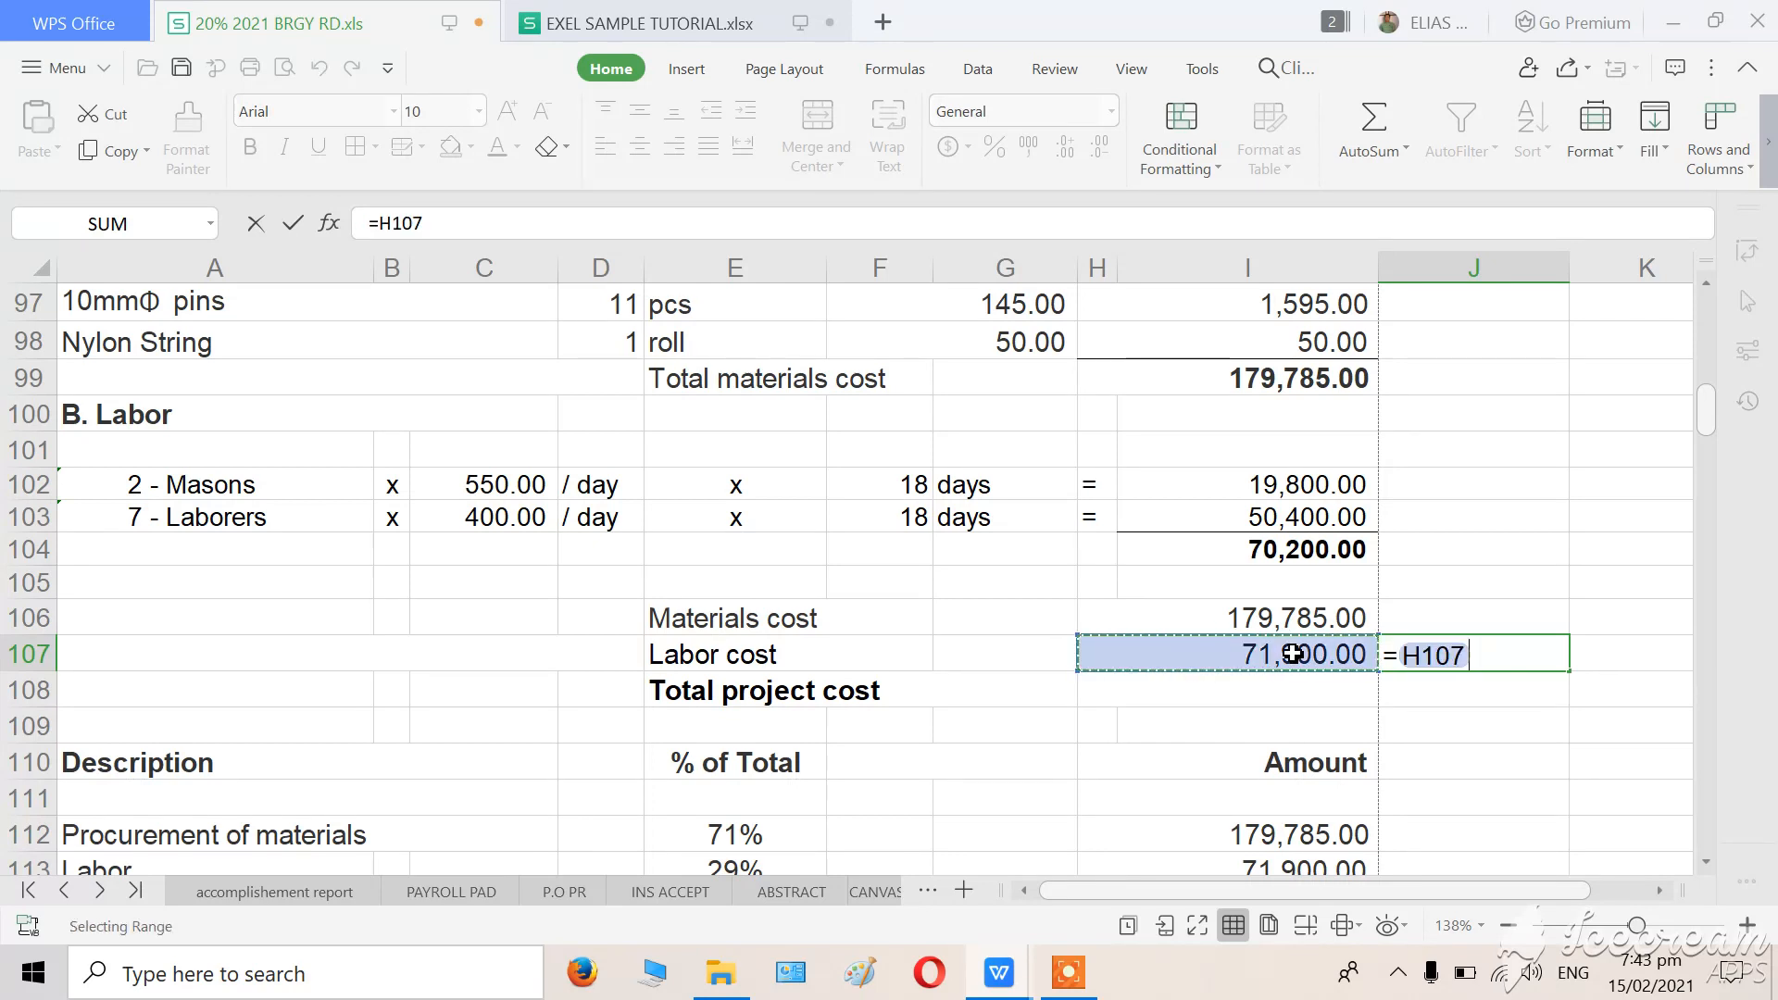
text(/)
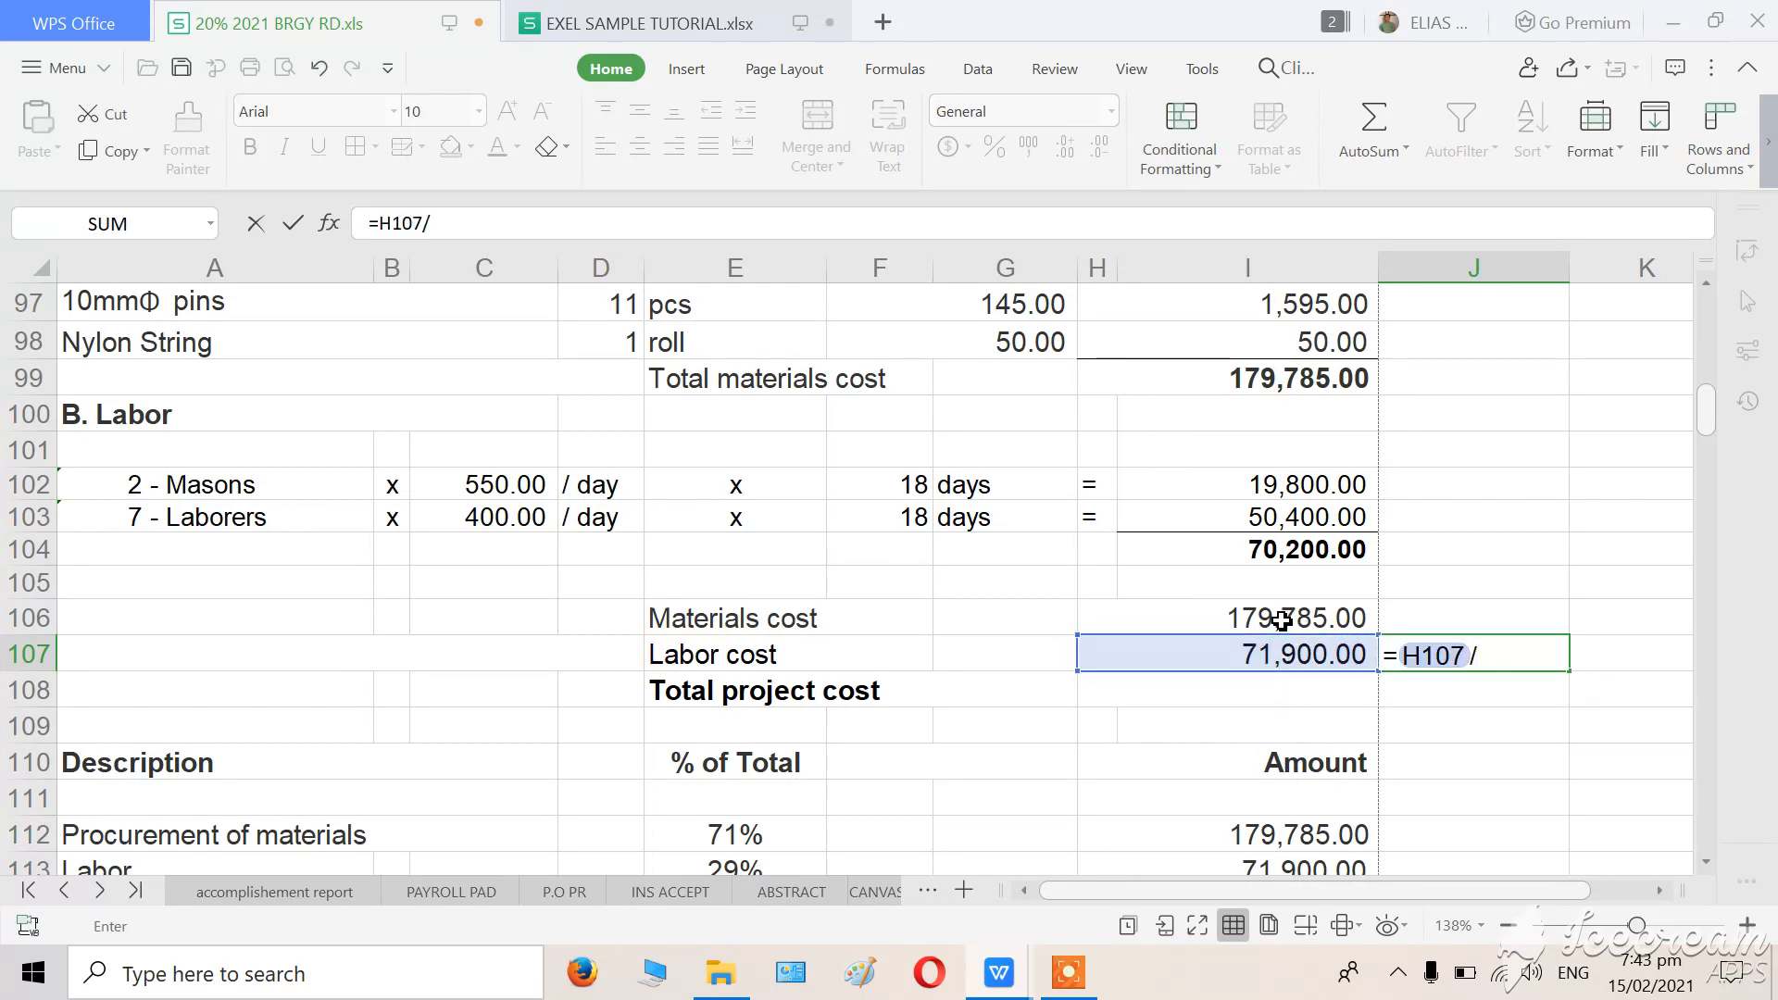
click(1282, 620)
key(Return)
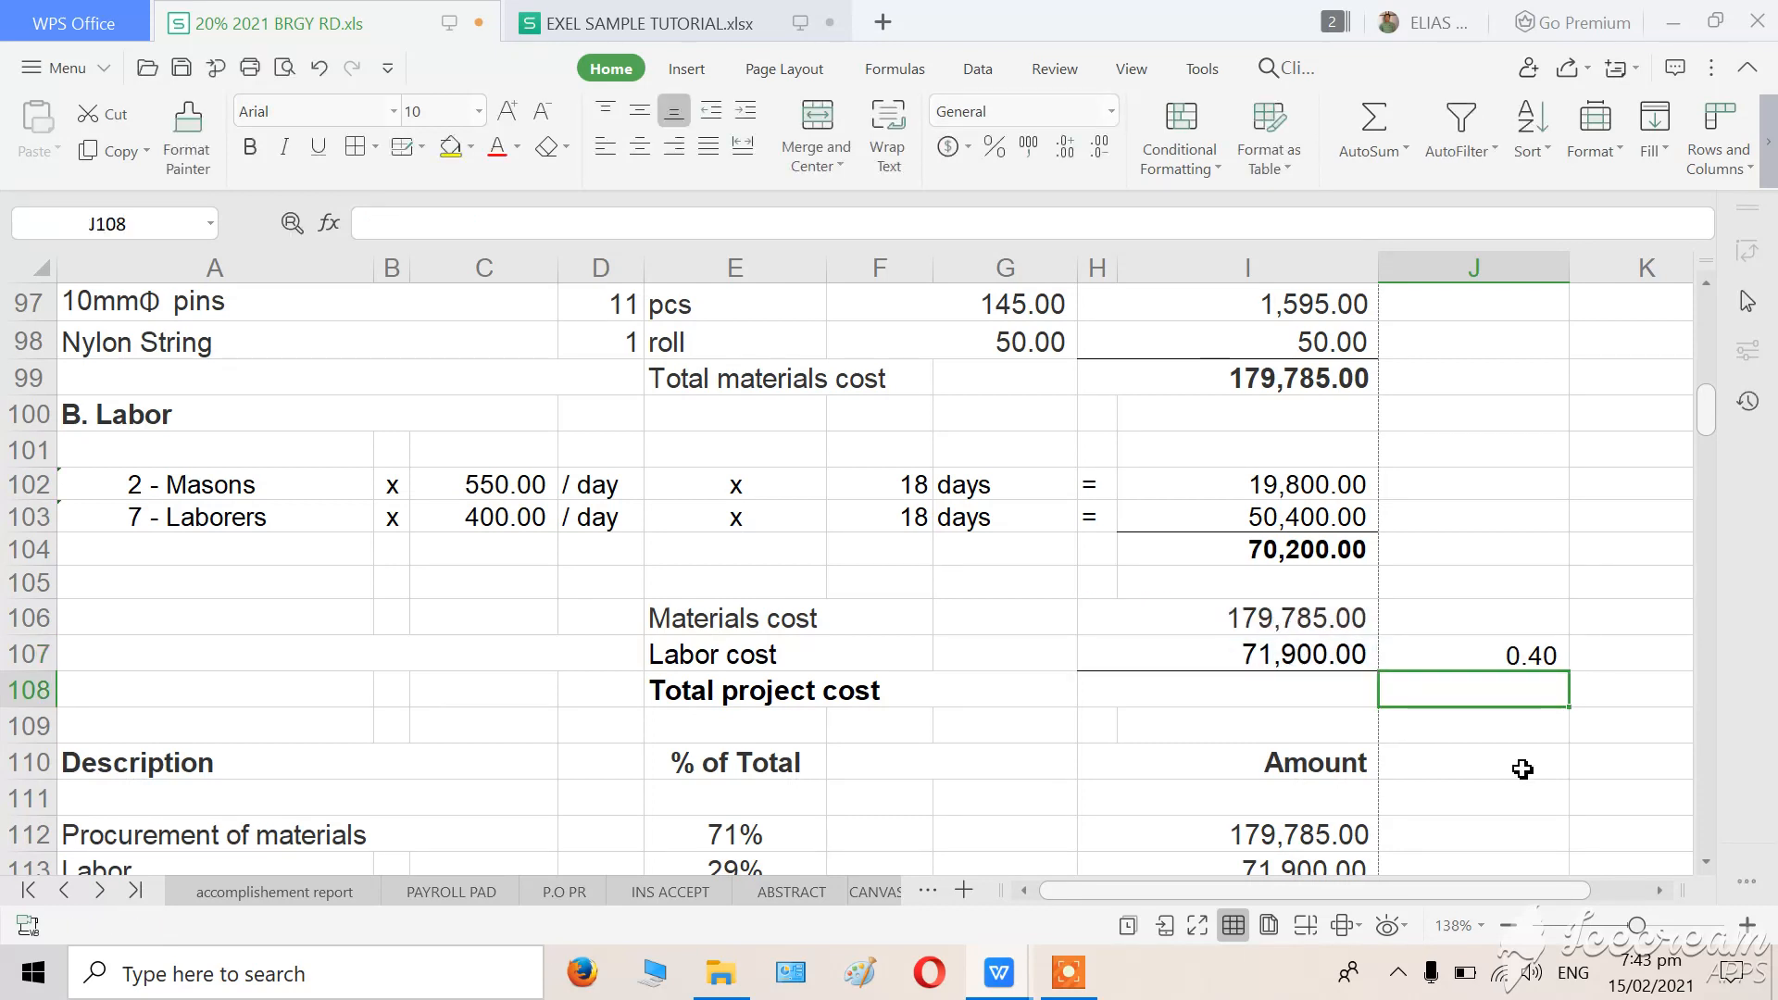
click(1522, 769)
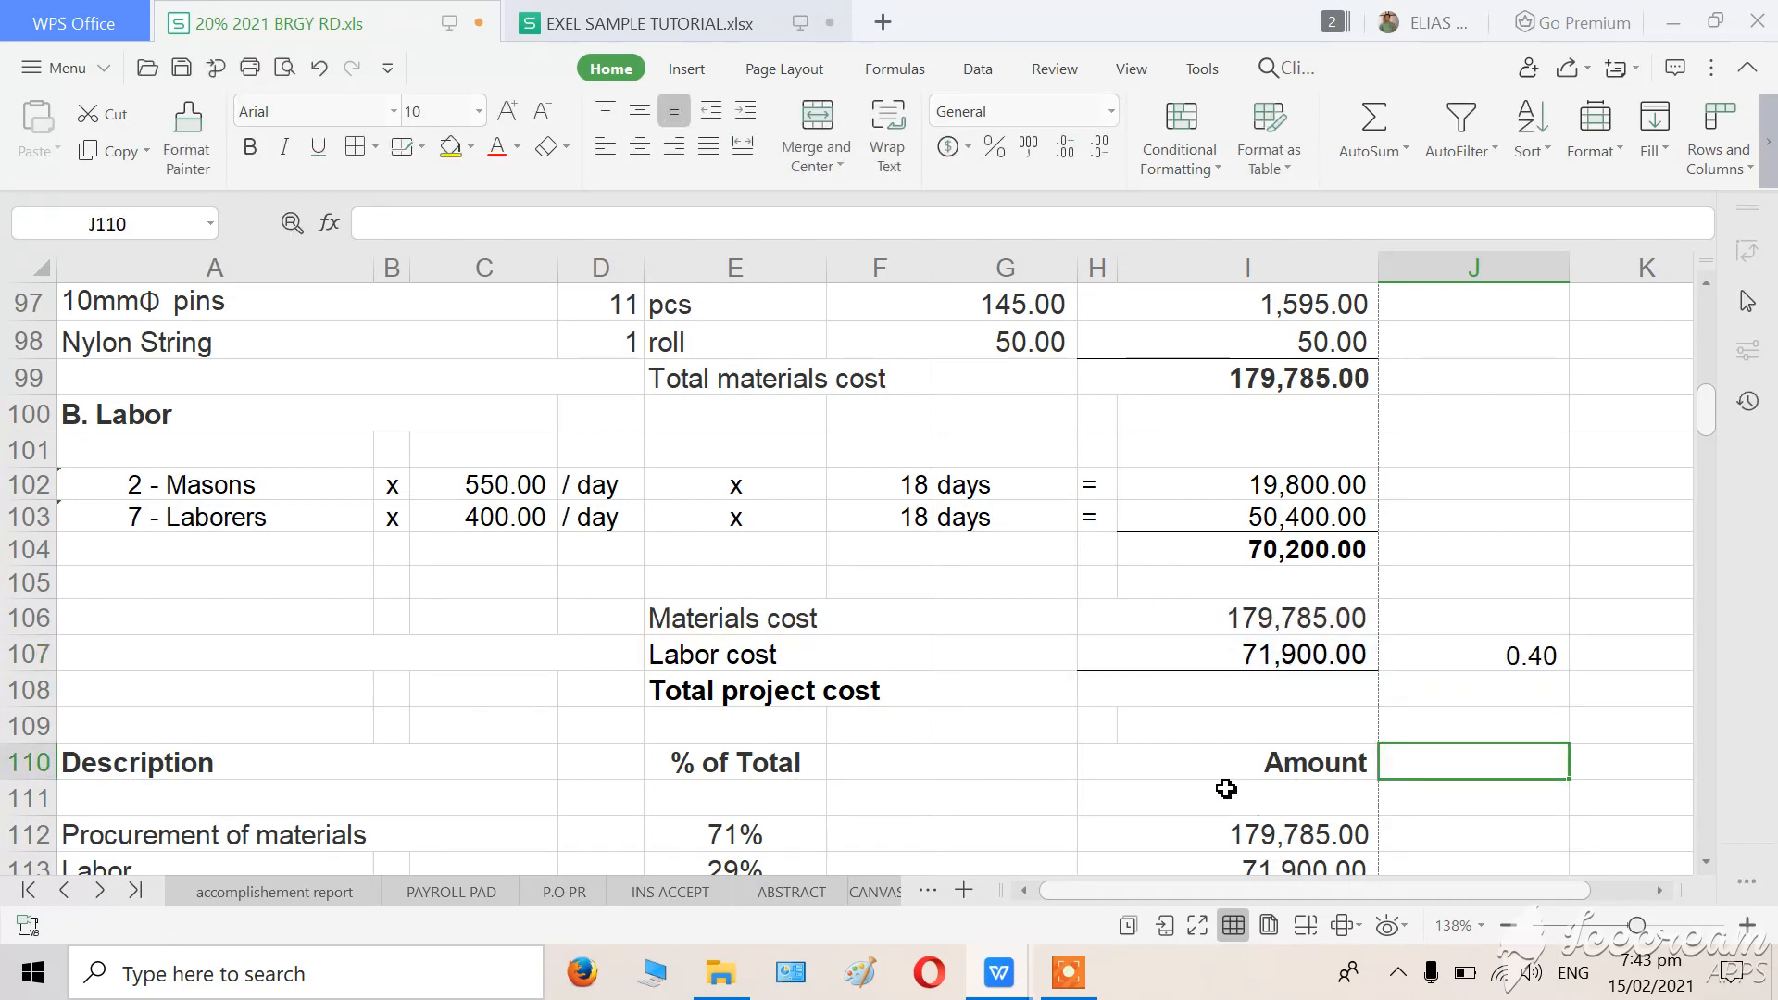
Sum the Materials cost and Labor cost amounts into the Total project cost cell H108 with AutoSum.
scroll(1226, 788, down, 1)
click(1559, 835)
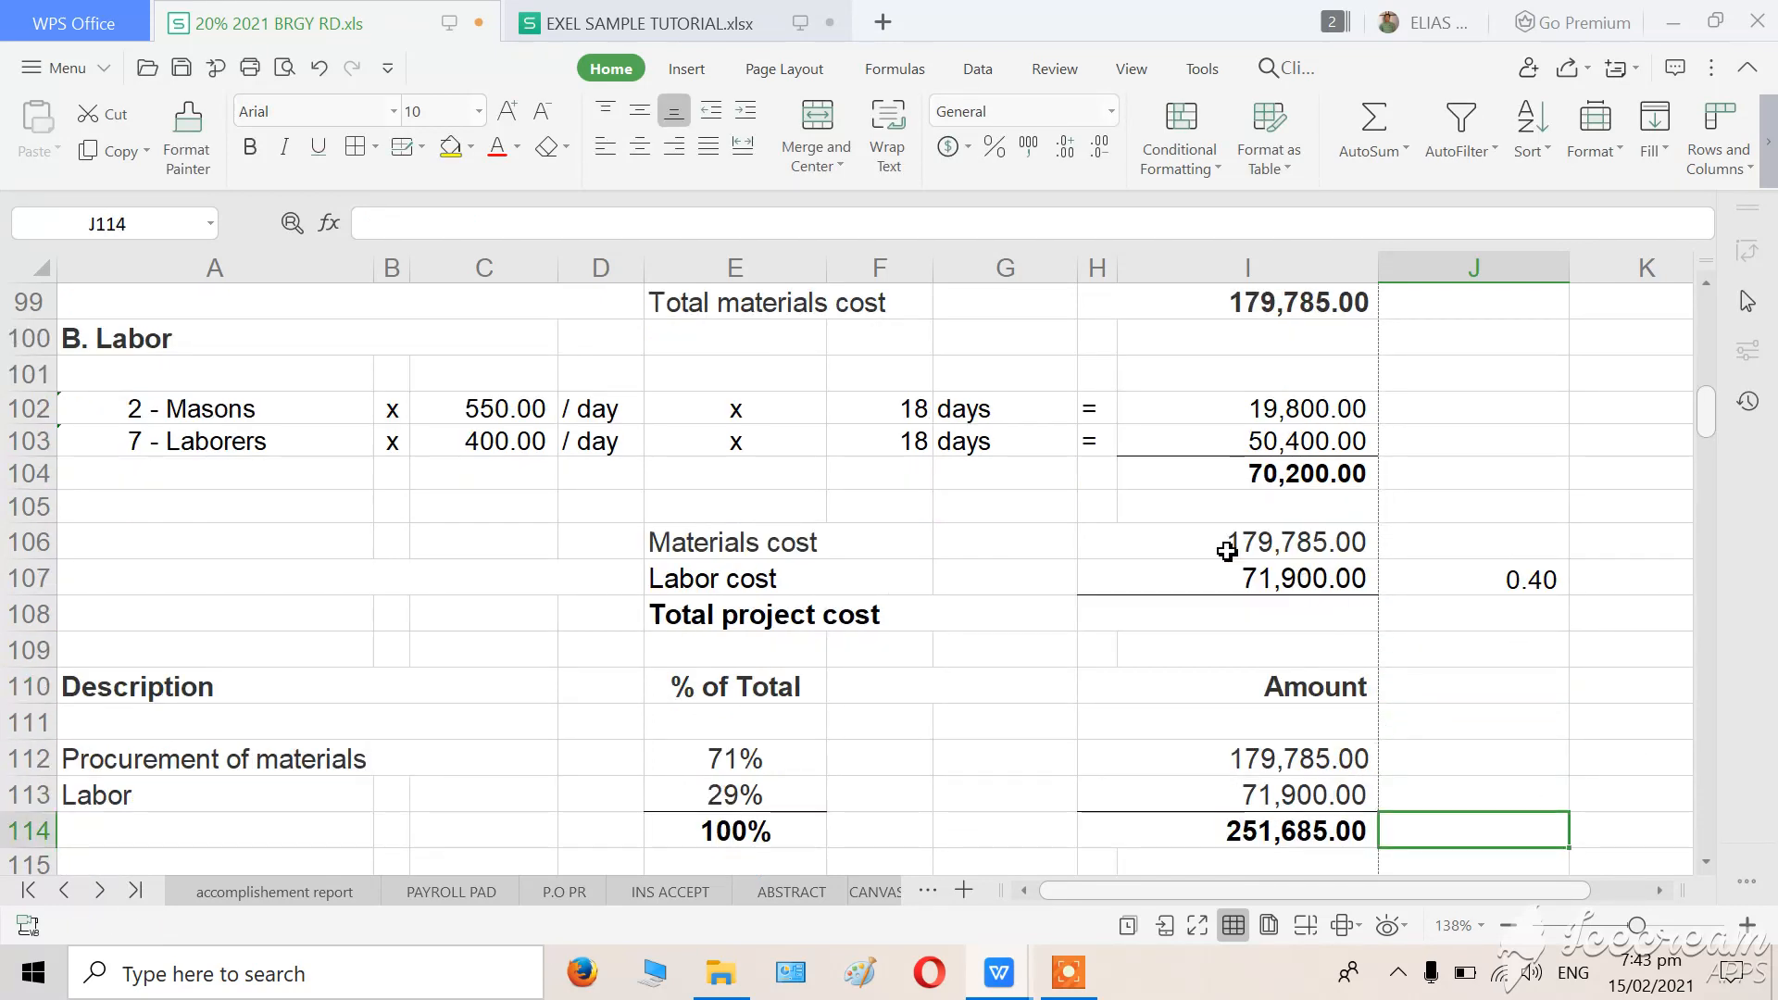
drag(1227, 552, 1211, 621)
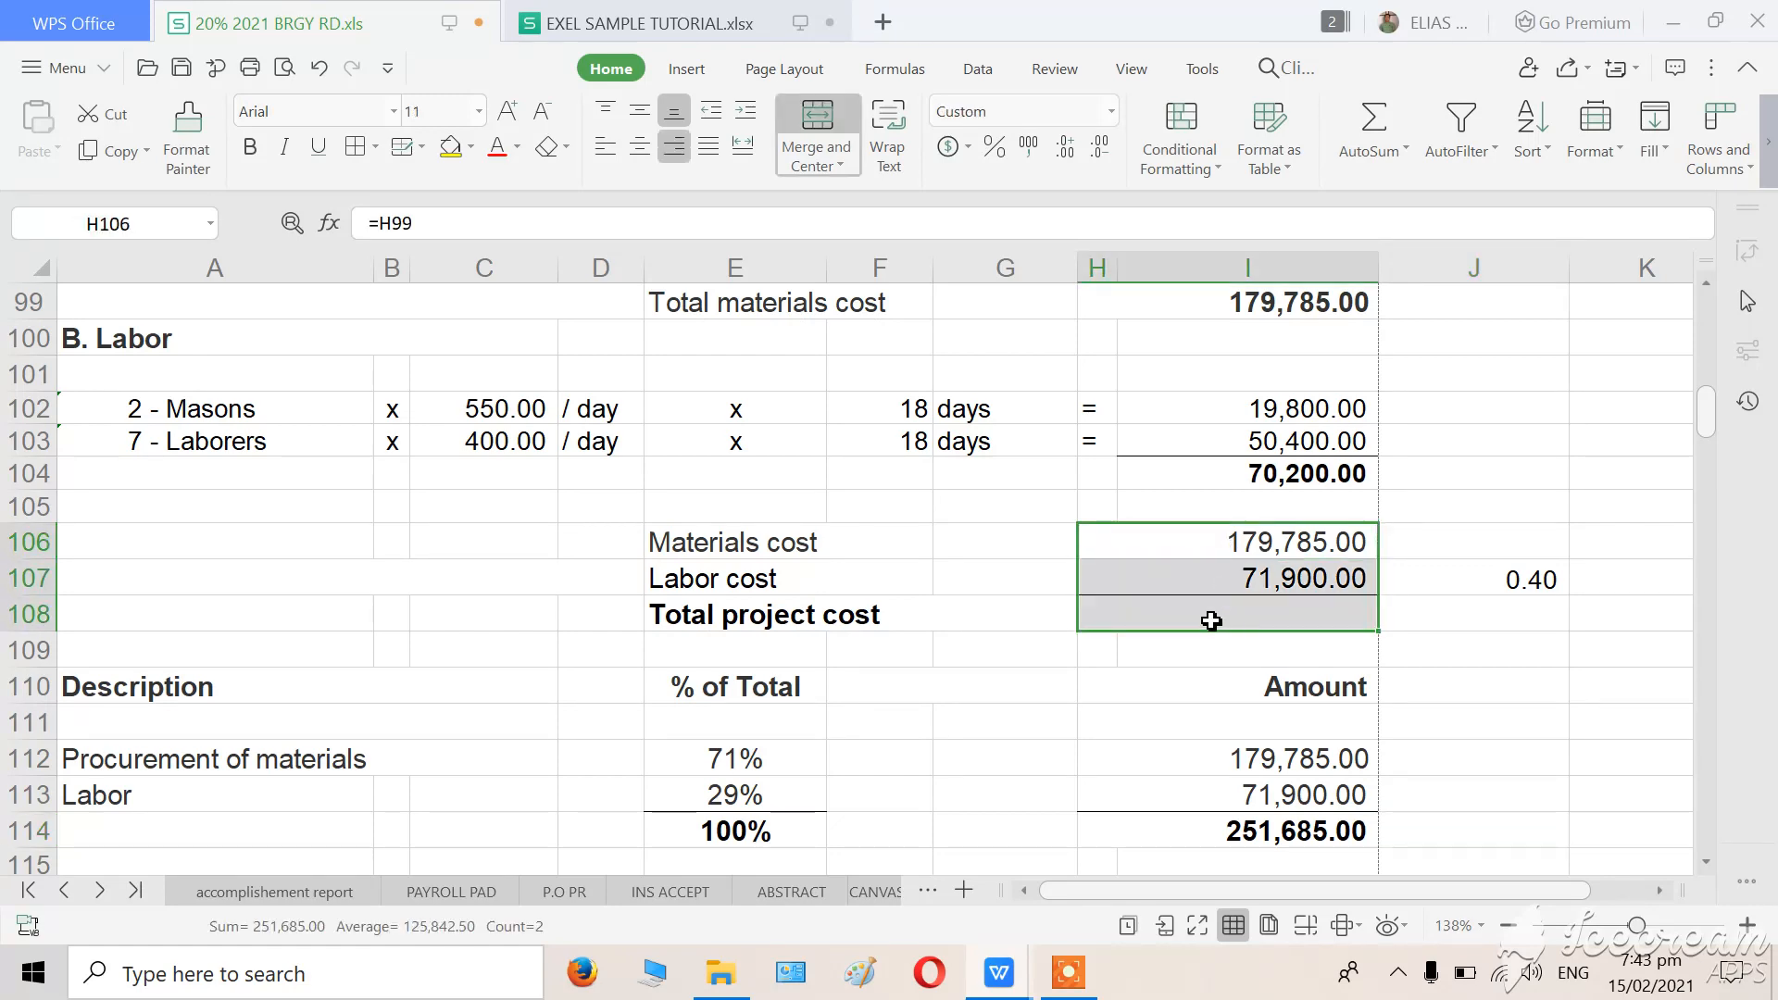
click(1373, 125)
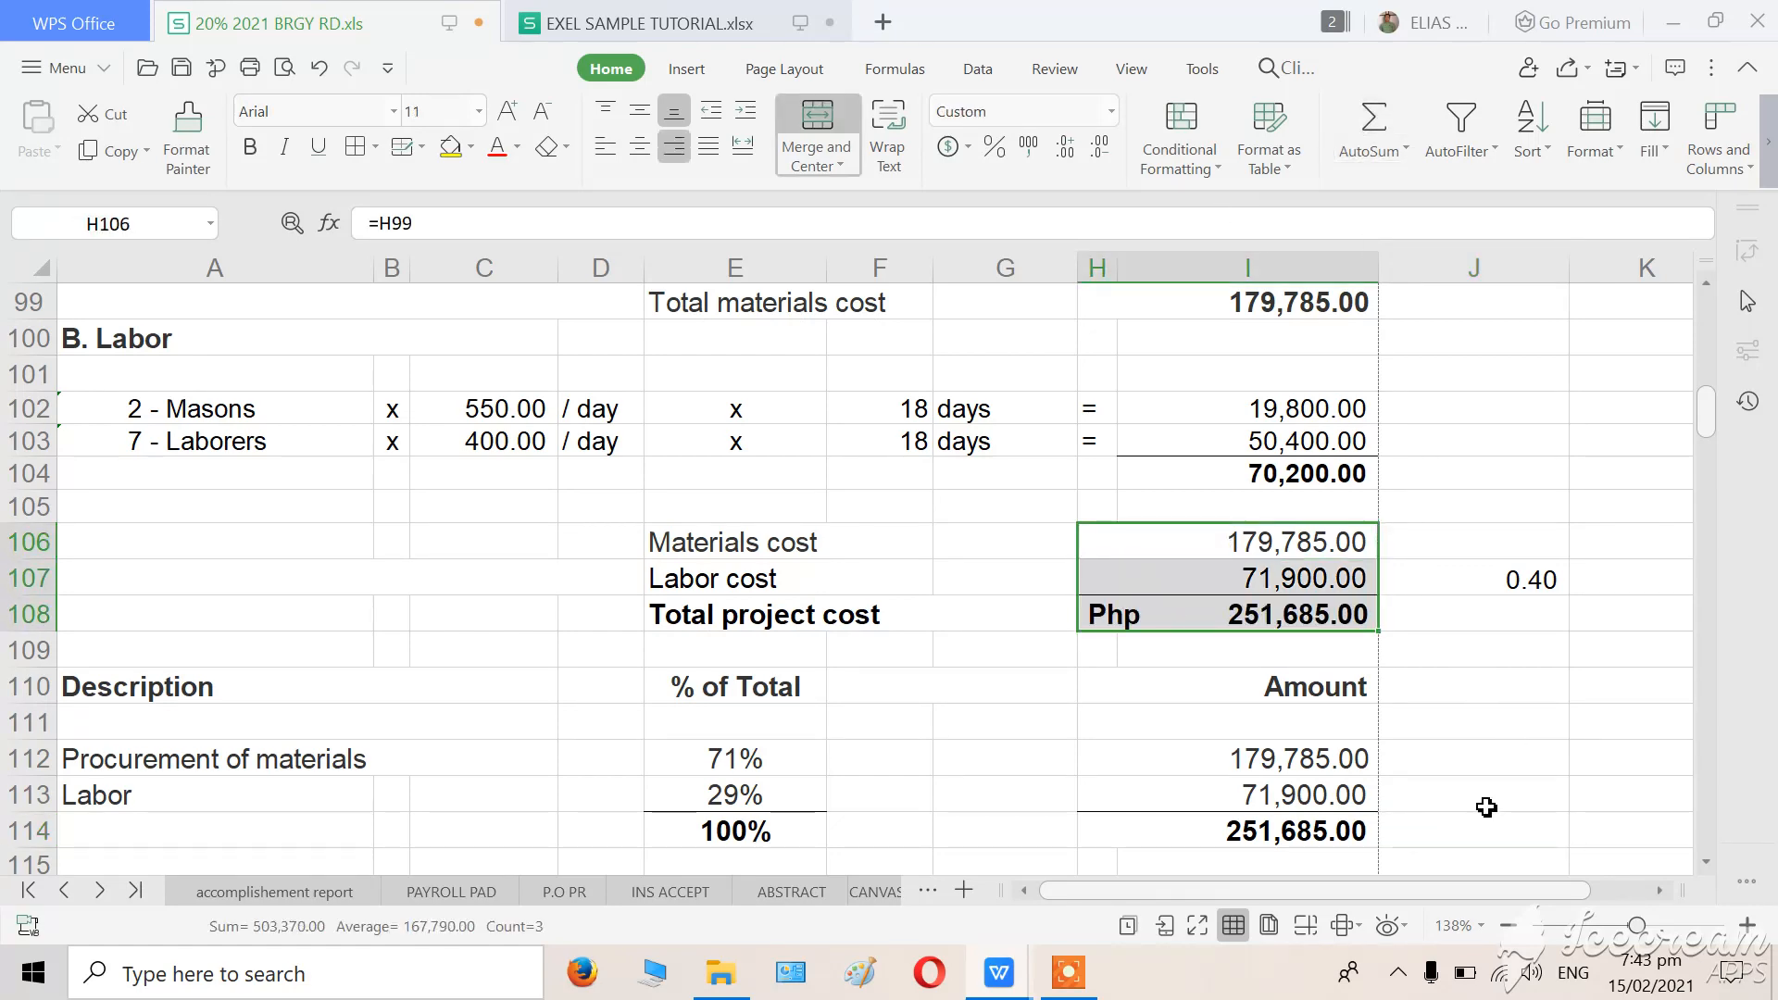
click(1486, 808)
scroll(853, 652, down, 2)
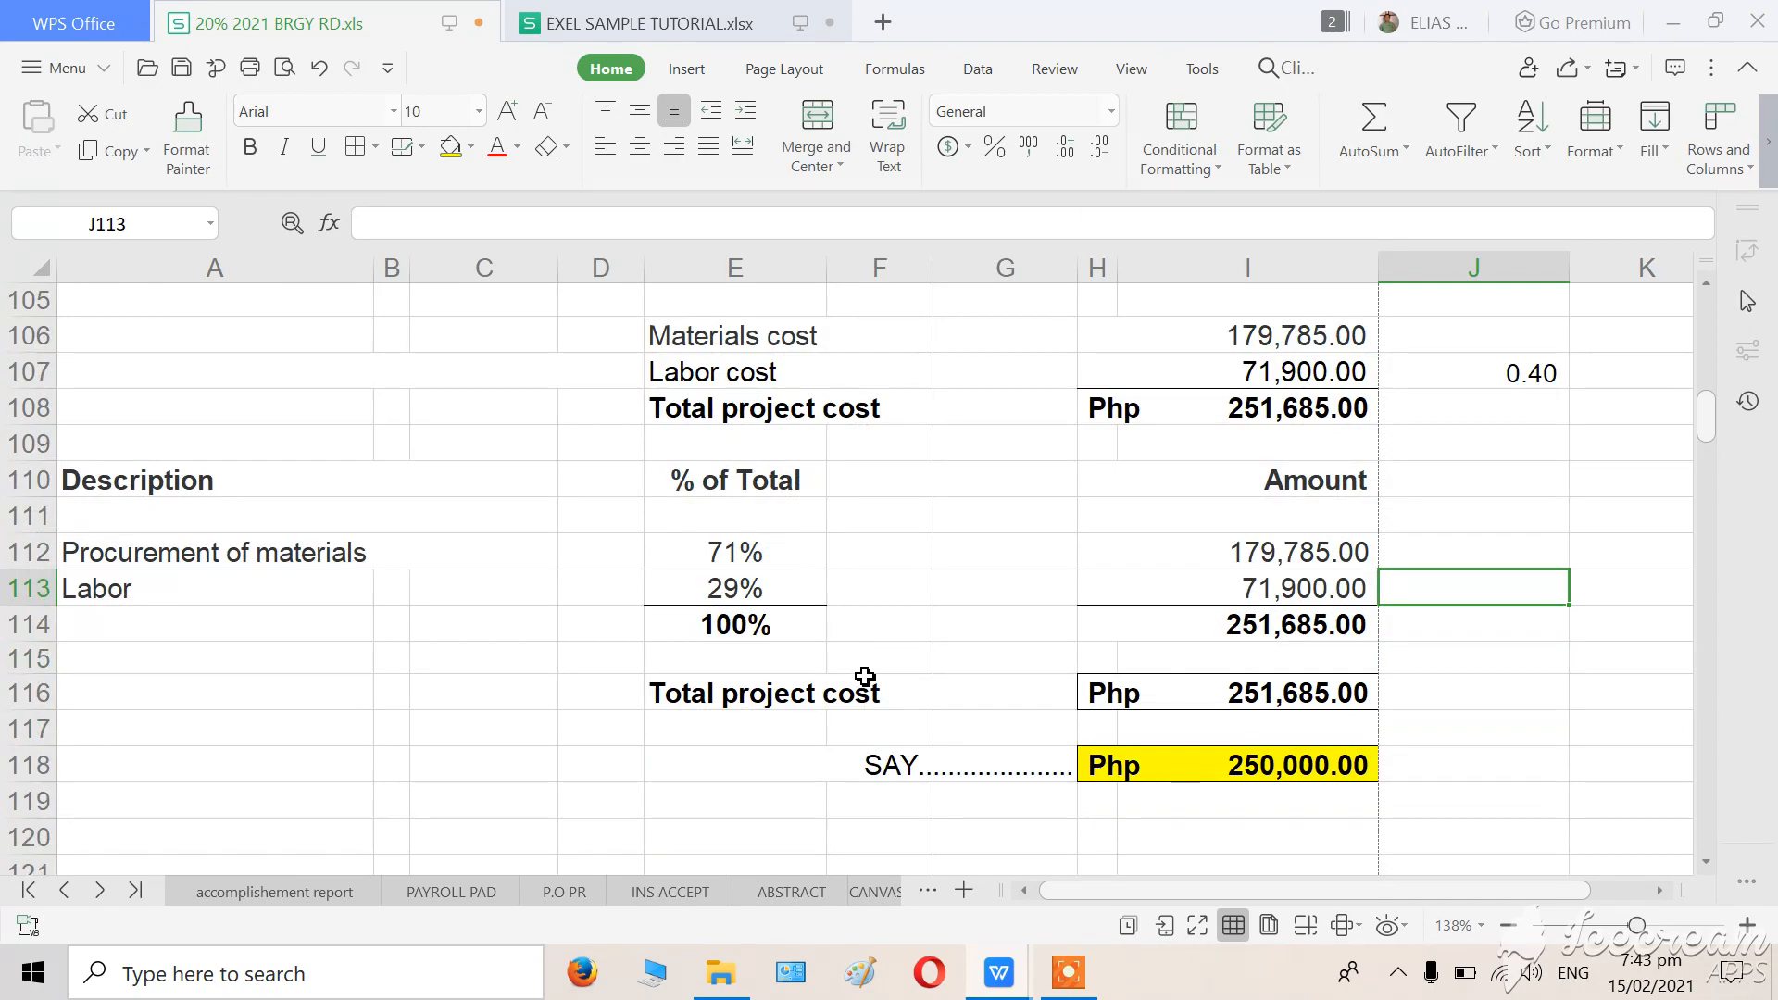